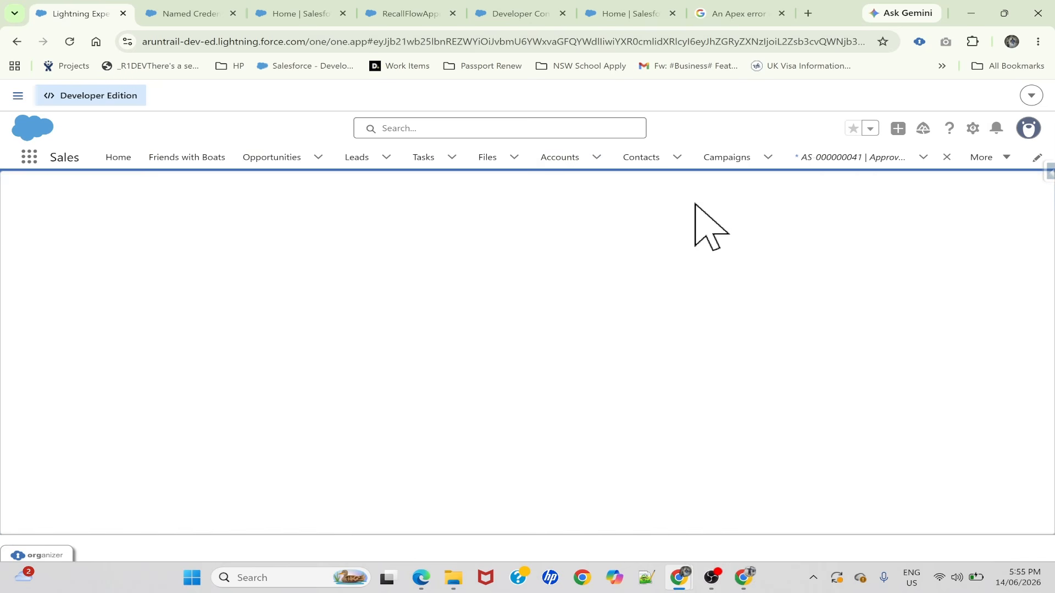
Return to the previously viewed account record and reload the page
click(16, 41)
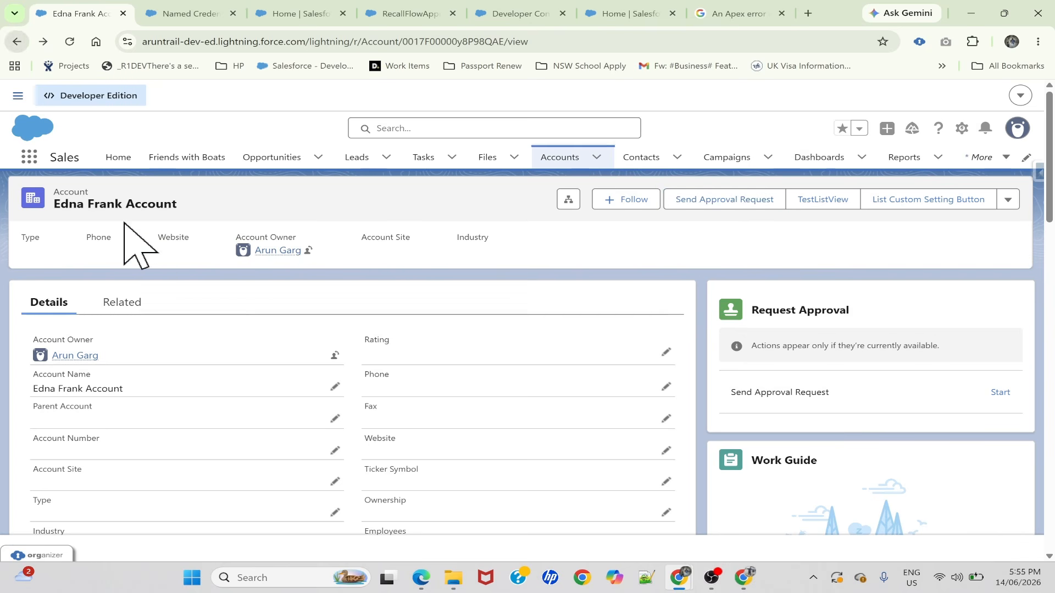
click(69, 42)
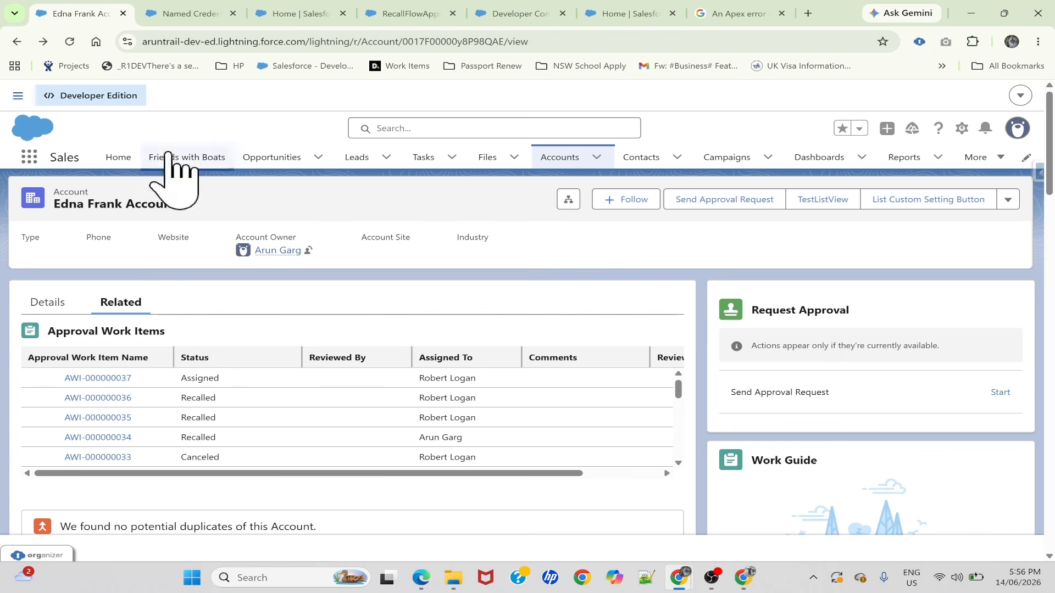
Examine the flow's CallRecallFlowClass action and the recallApprovalSubmission endpoint and authorization header in the TestApprovalFlowRecall class
click(410, 14)
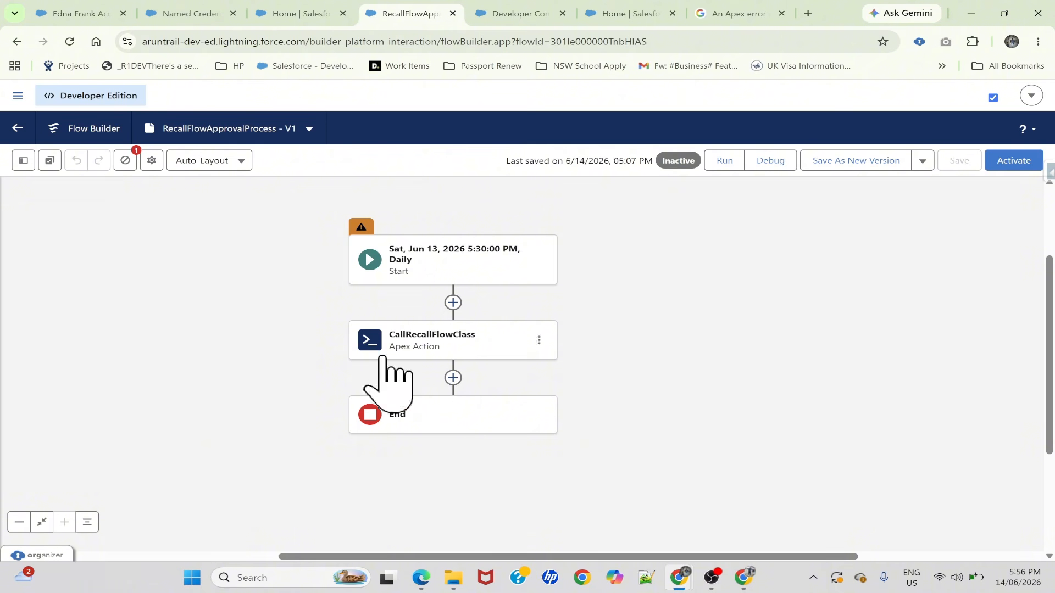
click(412, 345)
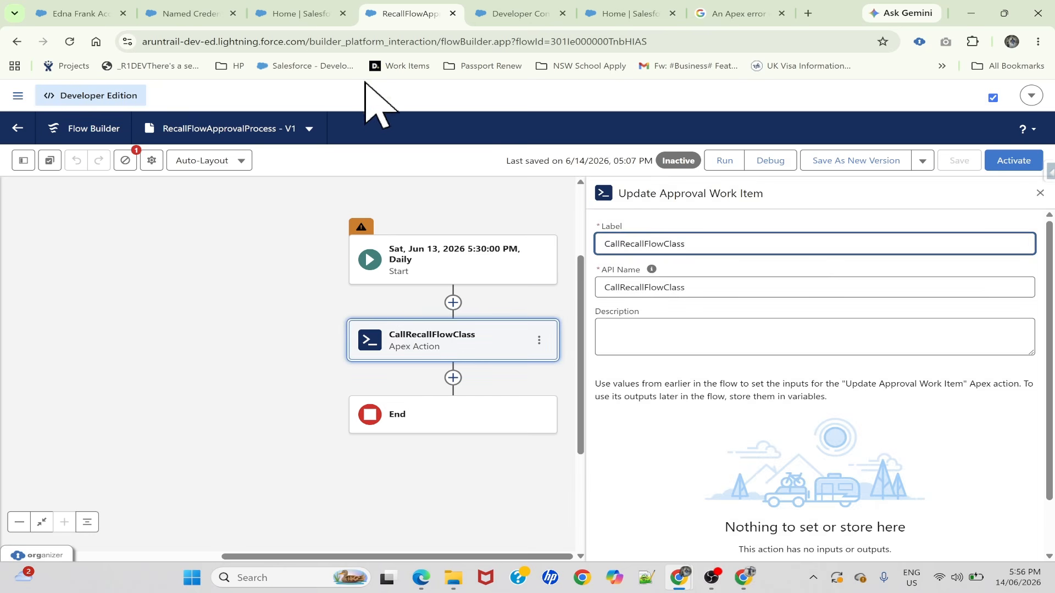
click(514, 13)
scroll(527, 275, up, 1)
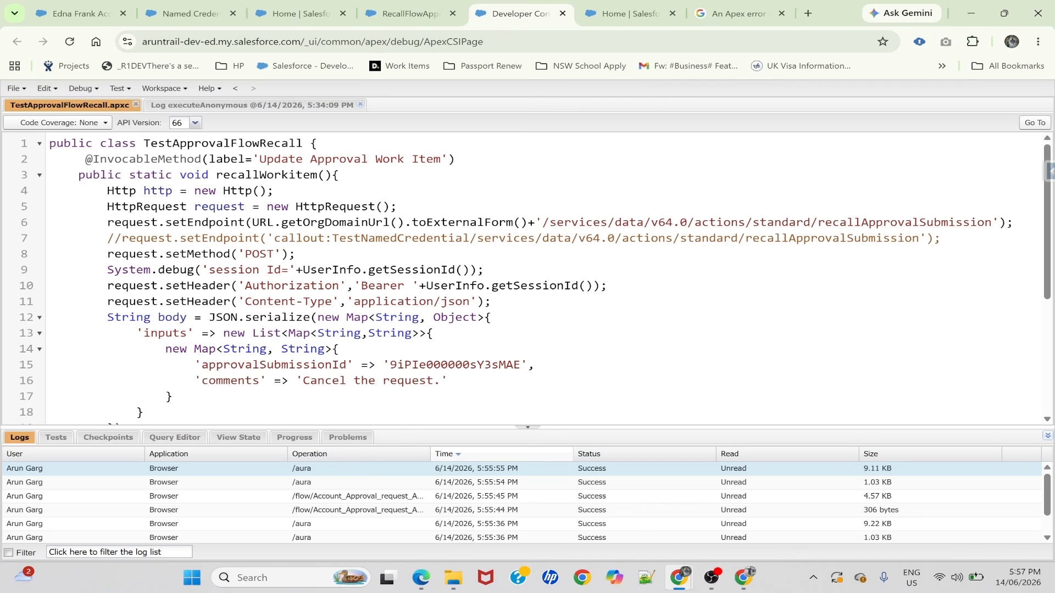
double_click(905, 223)
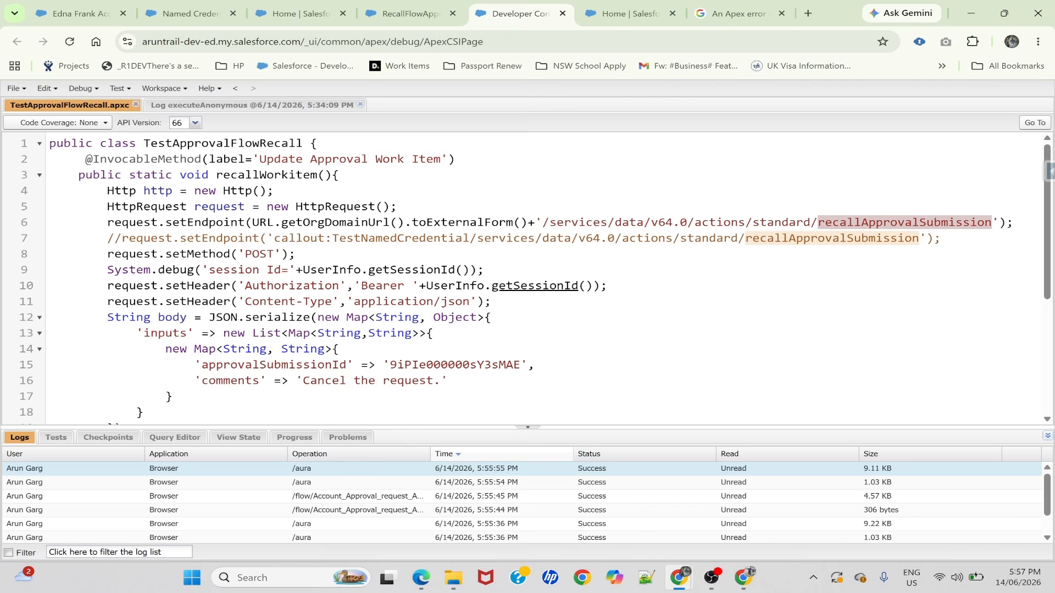
drag(586, 286, 1016, 222)
click(586, 286)
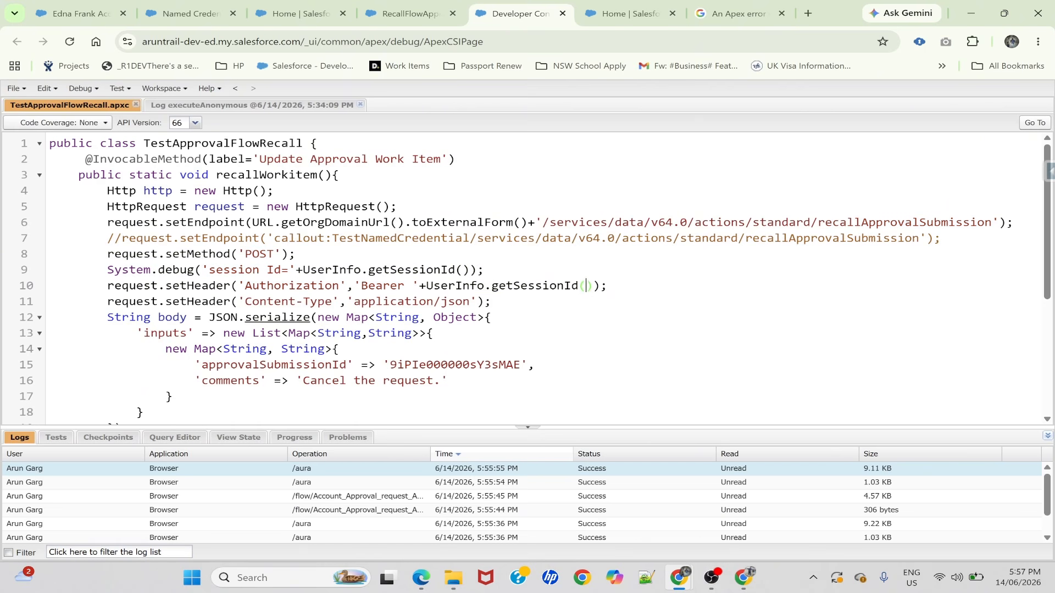
scroll(522, 277, down, 3)
scroll(522, 278, up, 2)
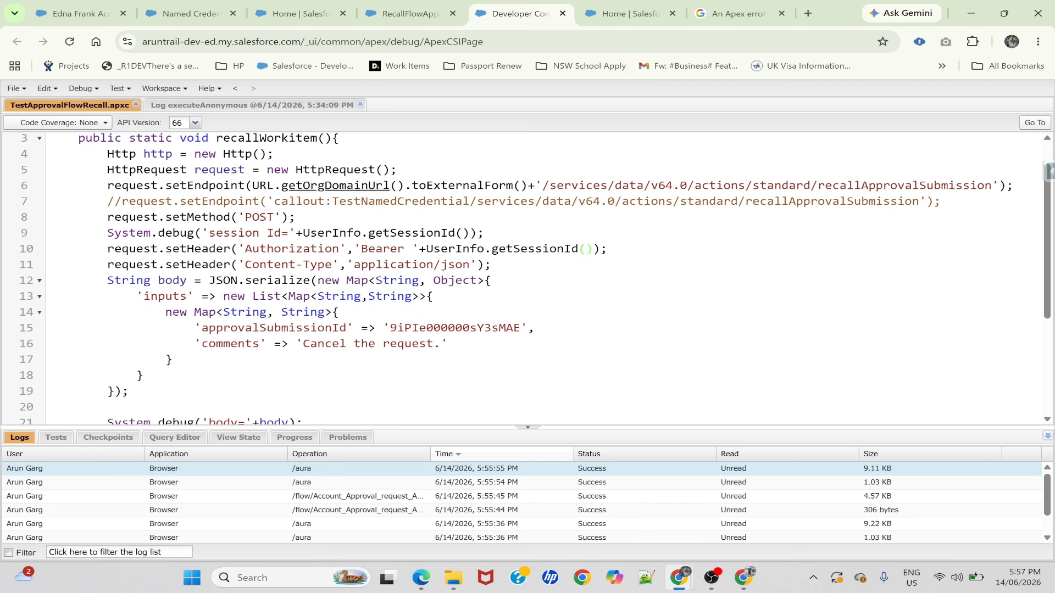
scroll(357, 190, up, 1)
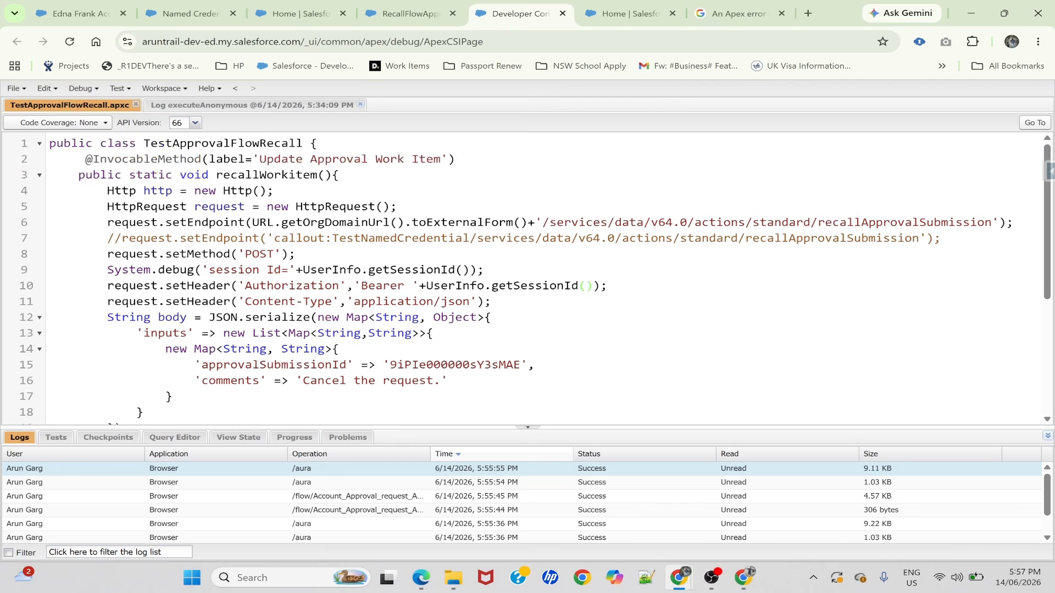
Close the Apex action details in the RecallFlowApprovalProcess flow and inspect the Start element's schedule and object conditions
click(305, 13)
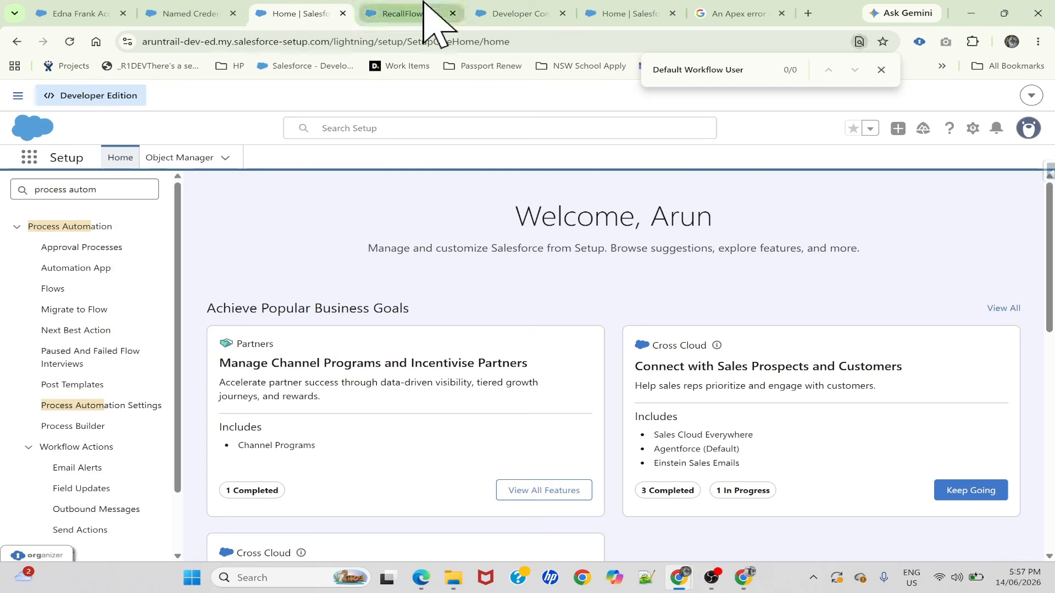
click(434, 14)
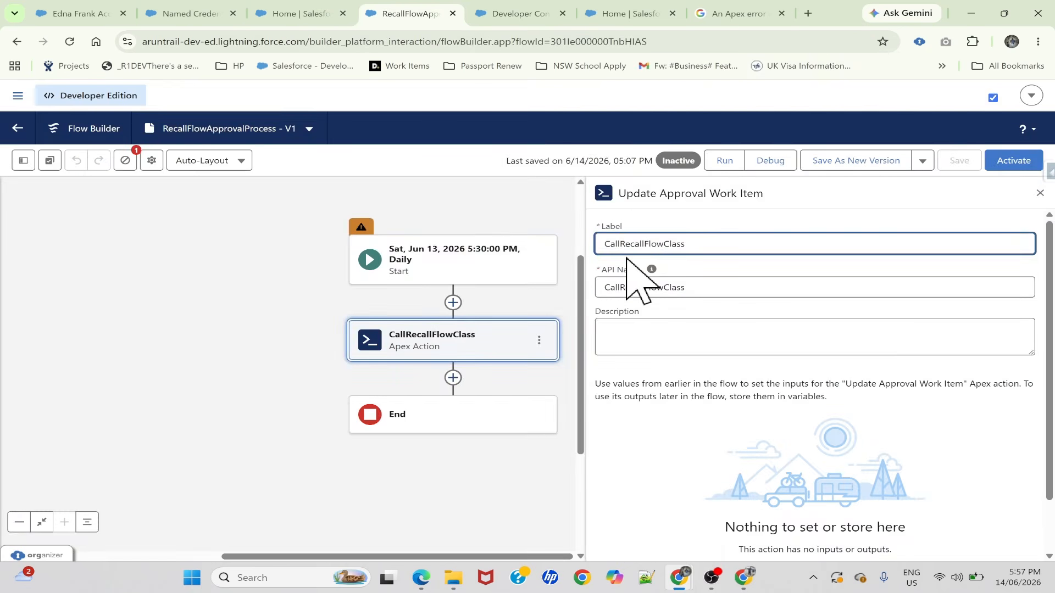
click(1046, 188)
key(ctrl+Tab)
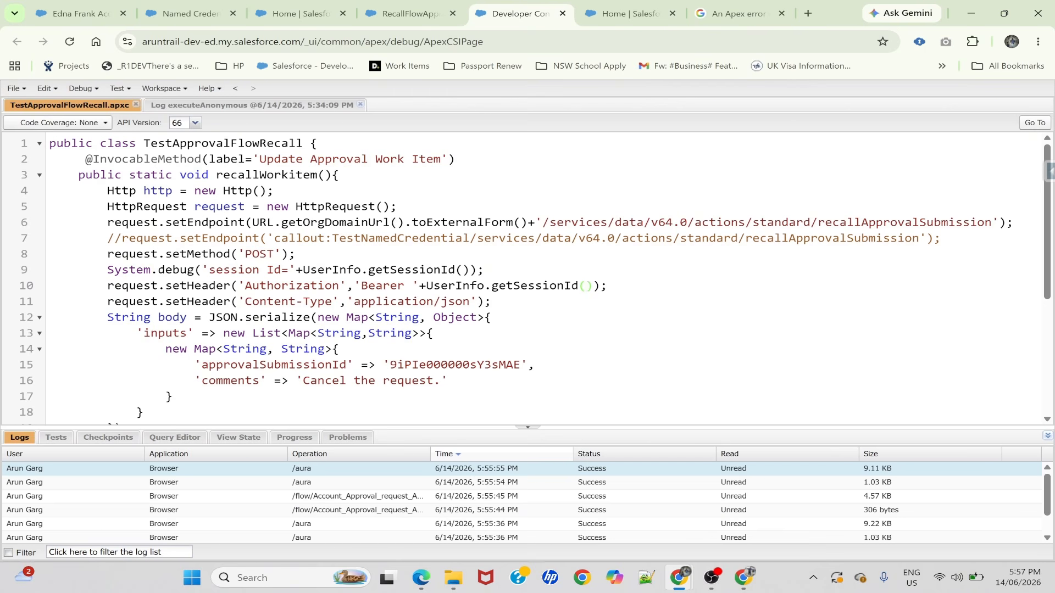
click(404, 14)
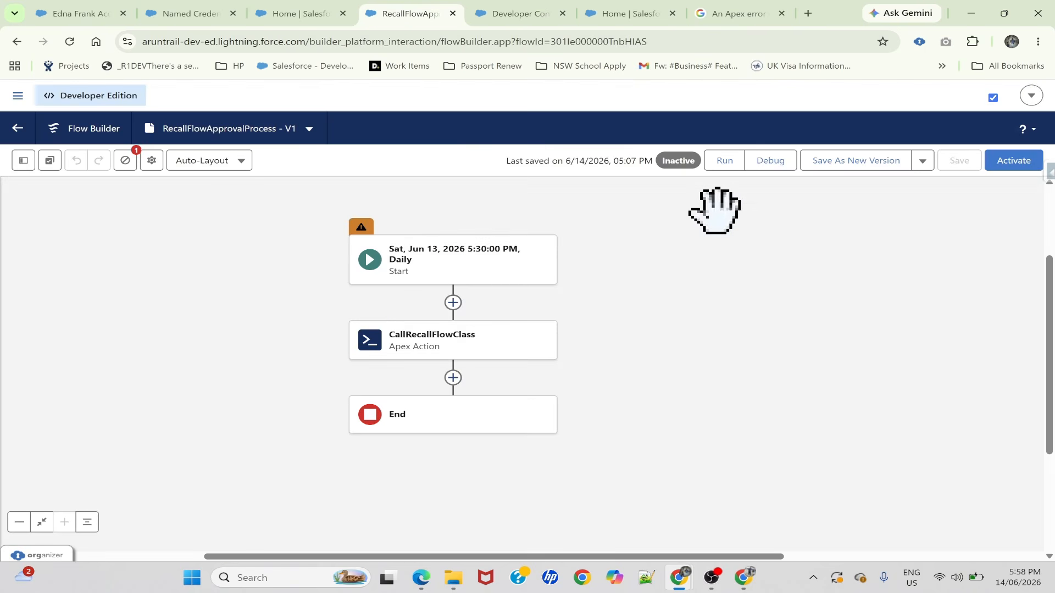
click(446, 250)
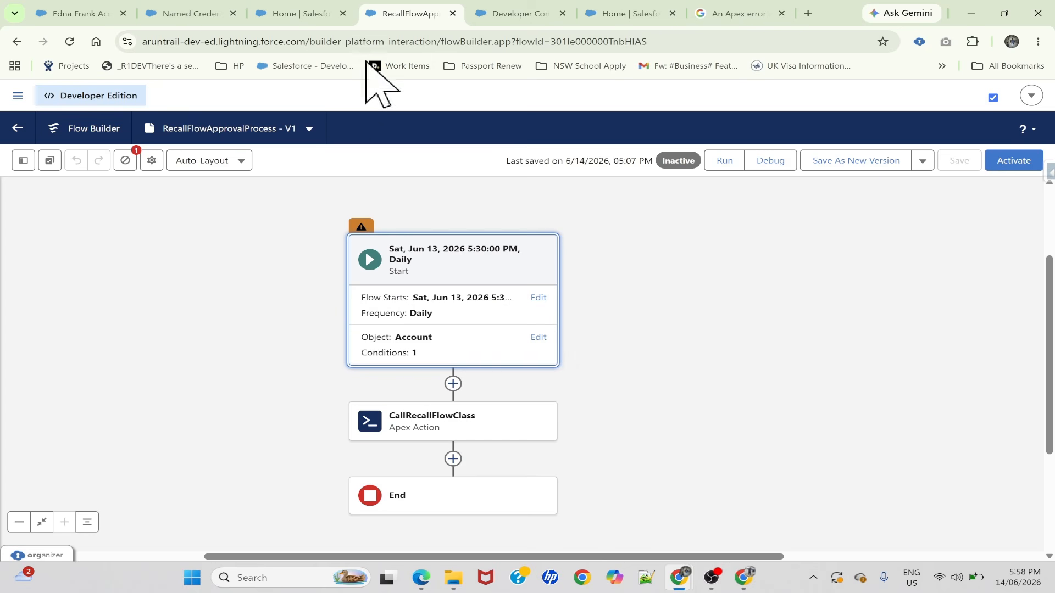
Get the approval submission's record ID from the address of the submission behind the account's assigned approval work item
click(494, 13)
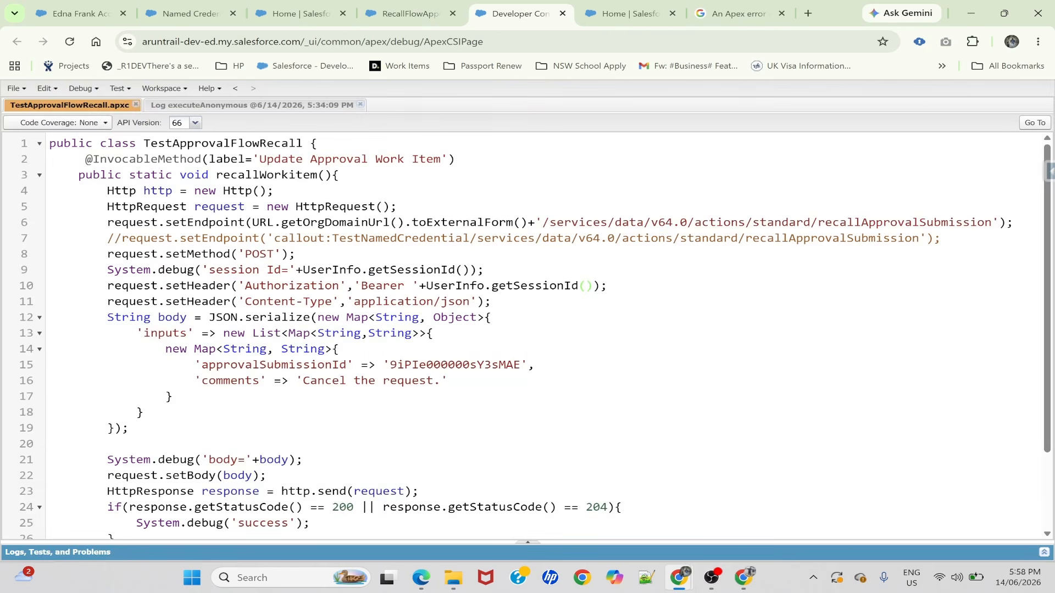
double_click(456, 365)
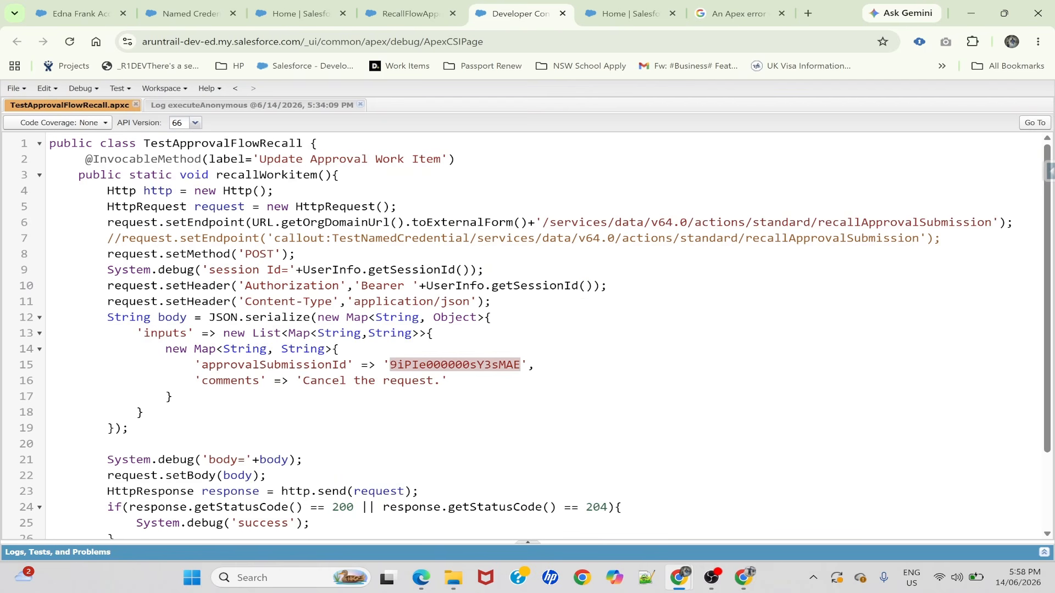
click(101, 14)
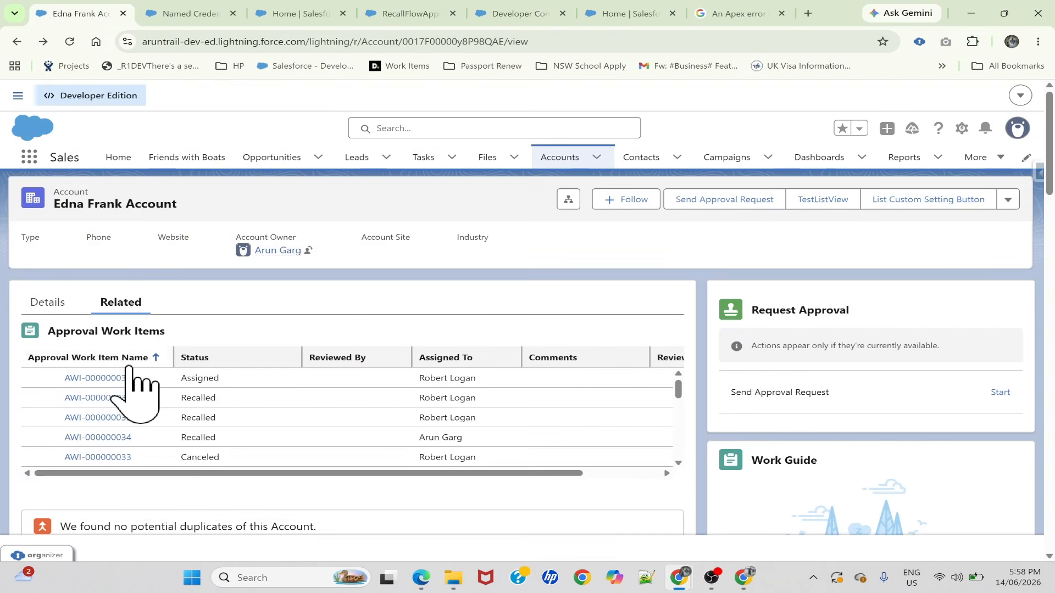
click(90, 378)
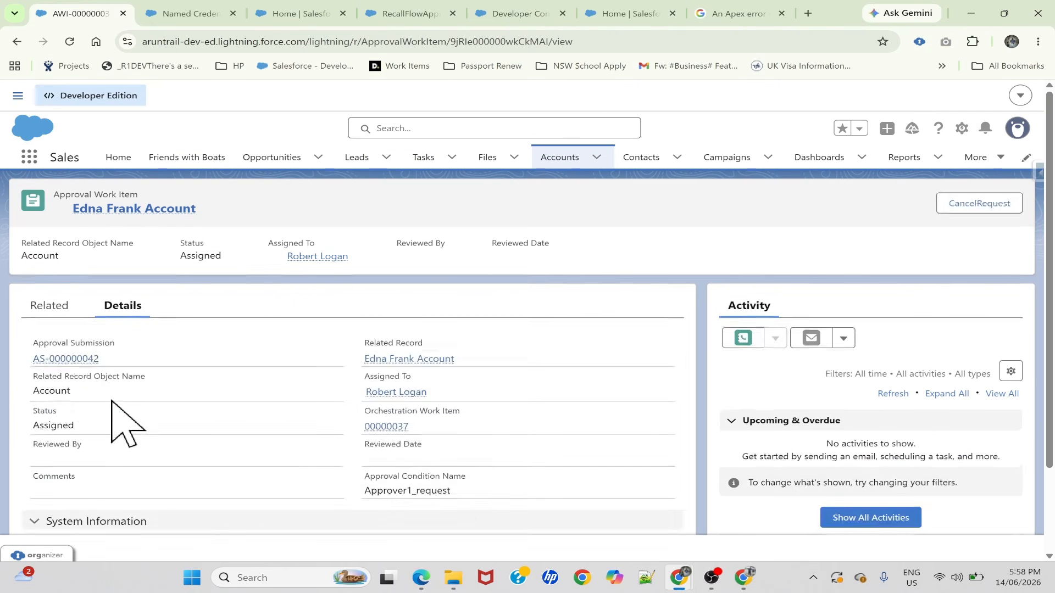
click(69, 361)
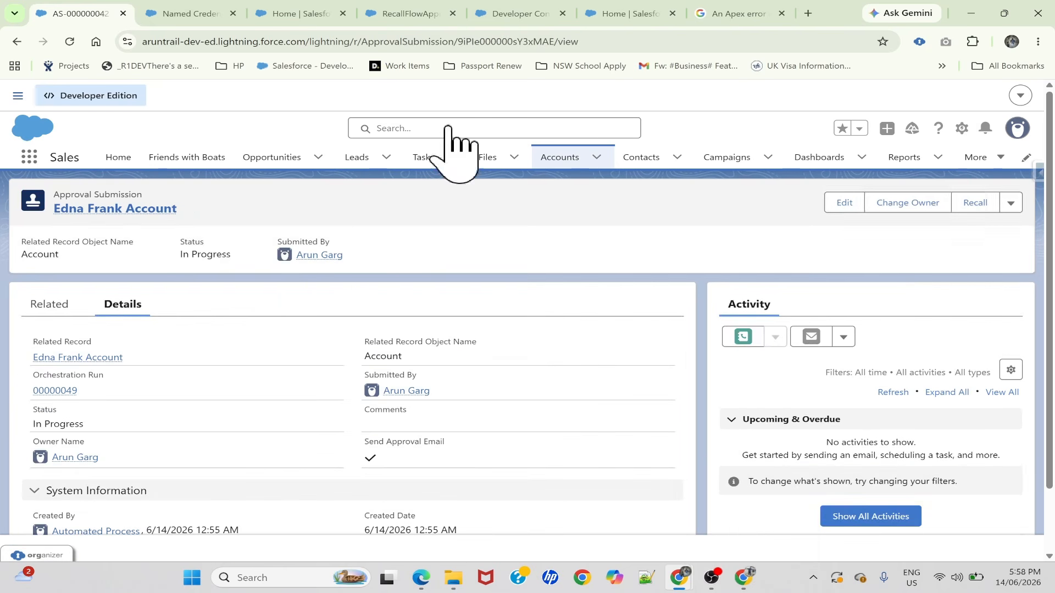
click(506, 42)
double_click(506, 43)
key(ctrl+c)
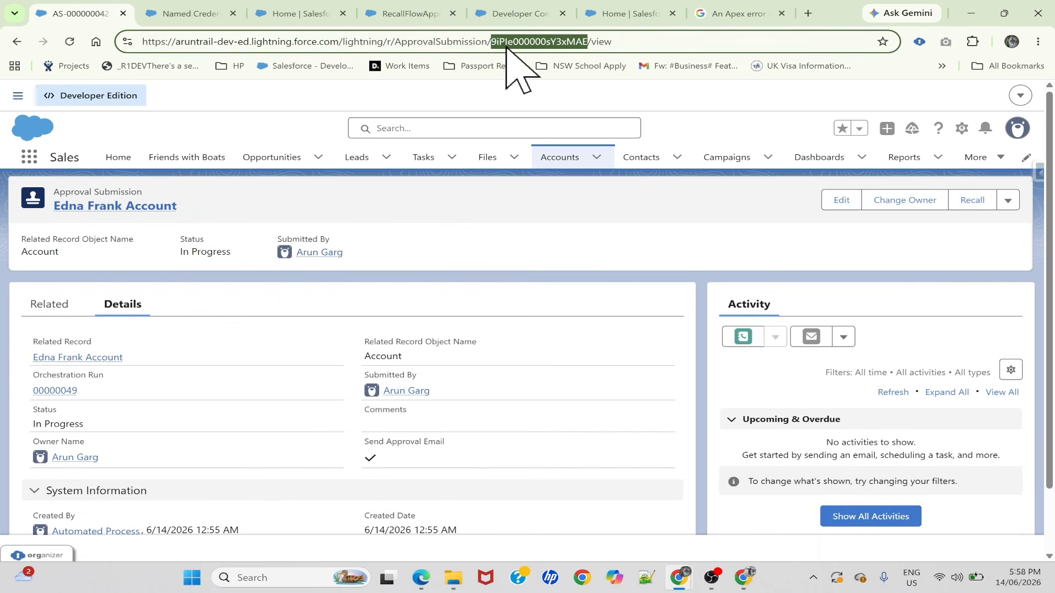
Replace the approvalSubmissionId value in the TestApprovalFlowRecall class with the copied submission ID and save the class
click(519, 13)
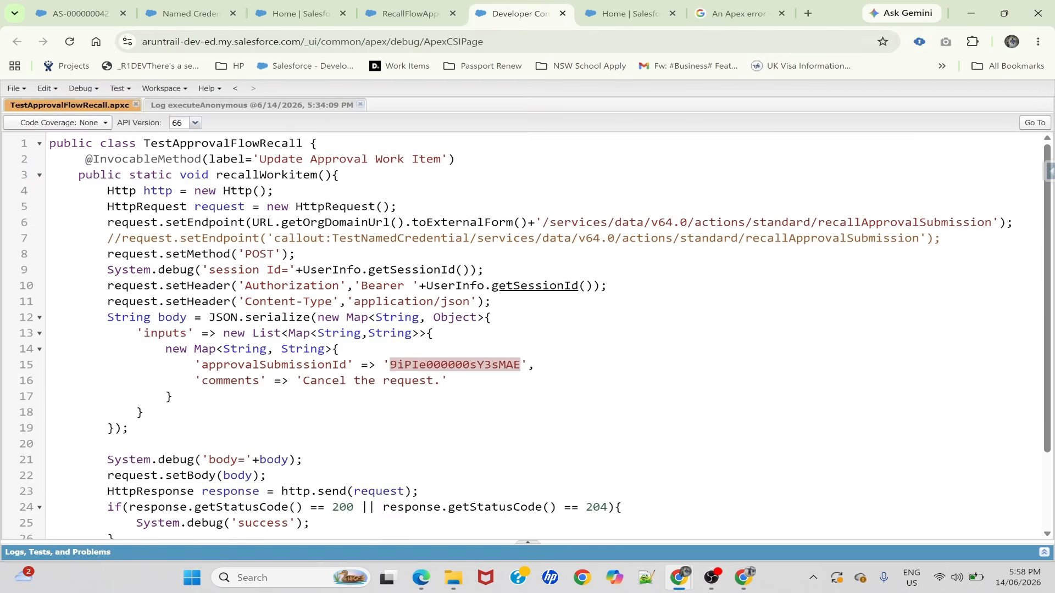
key(ctrl+v)
key(ctrl+s)
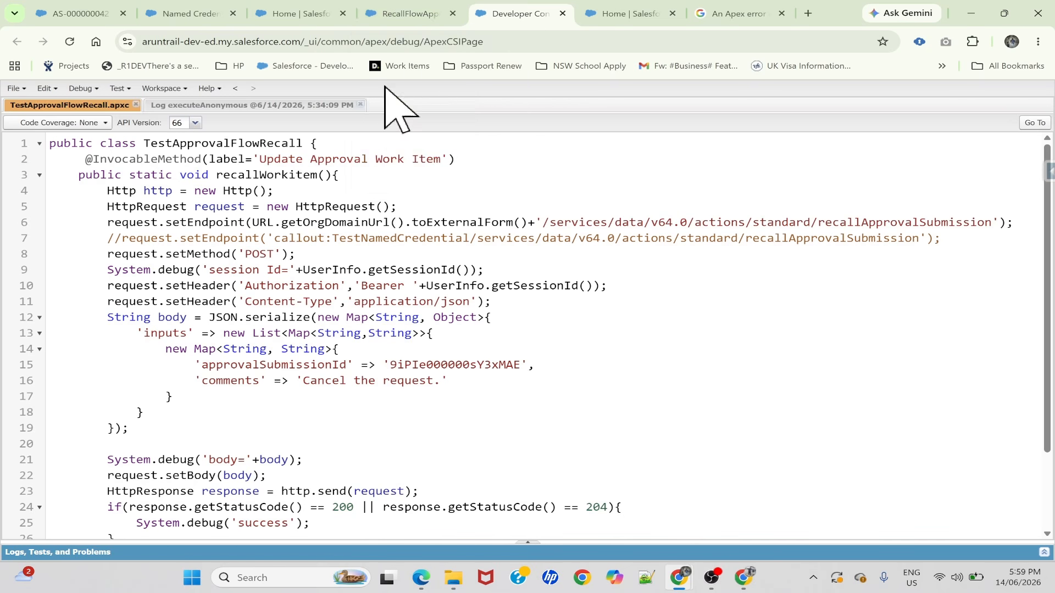
Debug the RecallFlowApprovalProcess flow with the preselected account as triggering record and review the run details
click(413, 14)
click(769, 160)
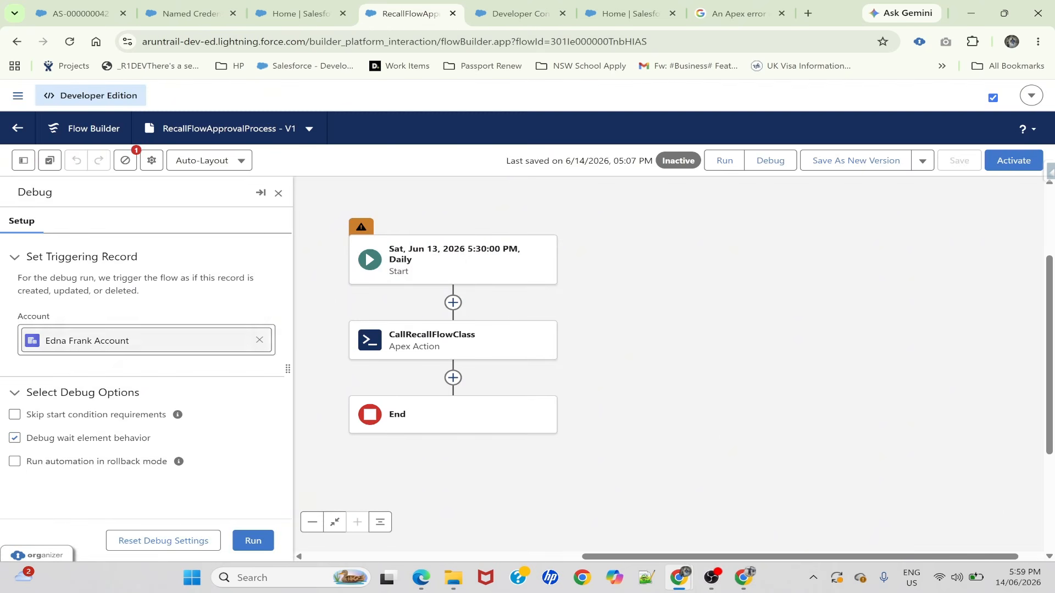
click(253, 541)
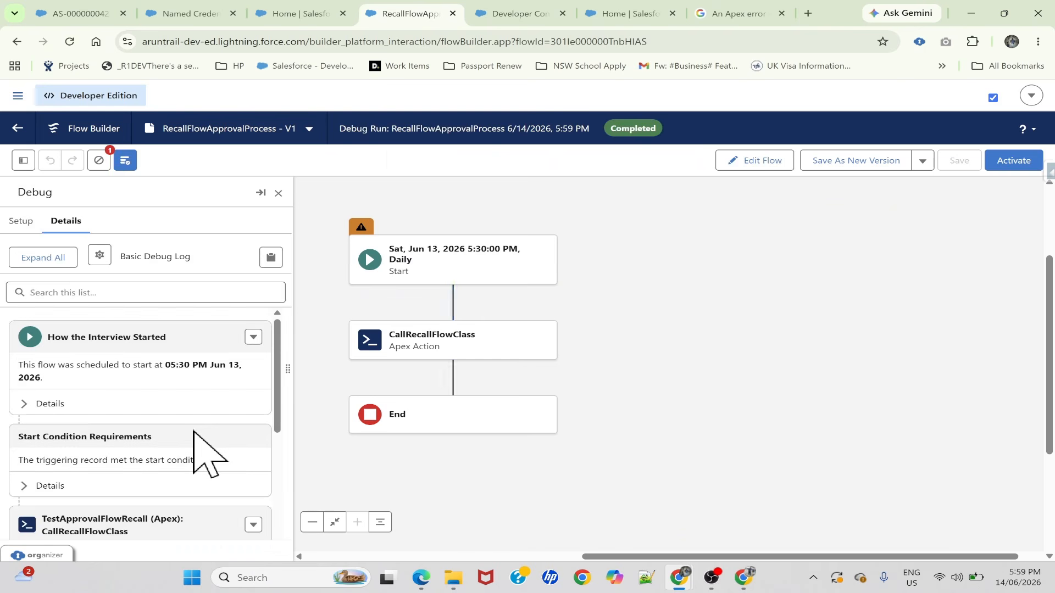
scroll(164, 434, down, 2)
scroll(148, 426, down, 2)
scroll(140, 456, up, 4)
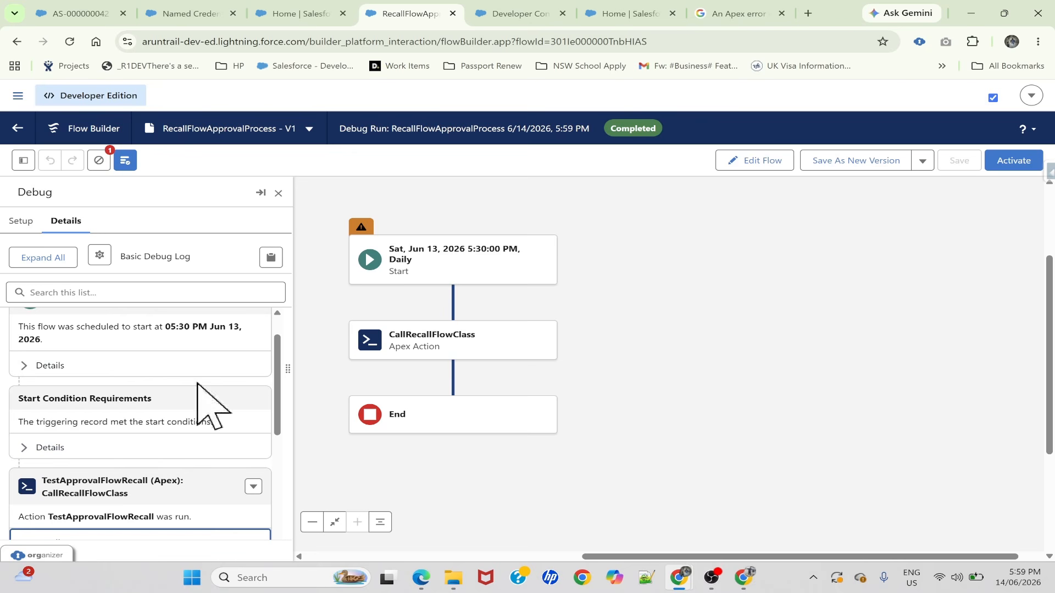
Open the newest execution log in the Developer Console, limit it to debug entries and check the session Id line
click(511, 17)
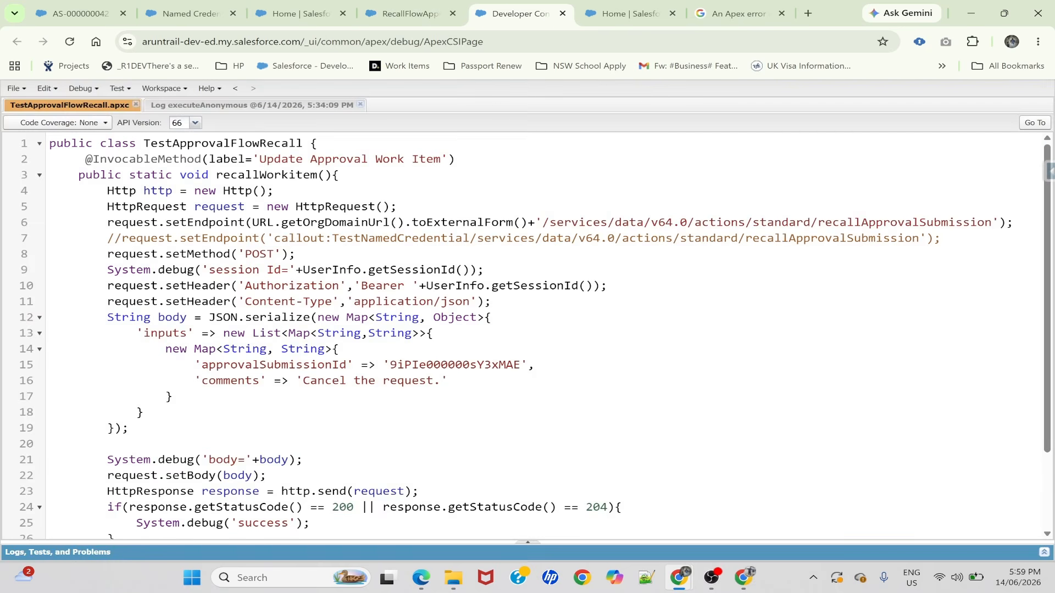
click(1044, 553)
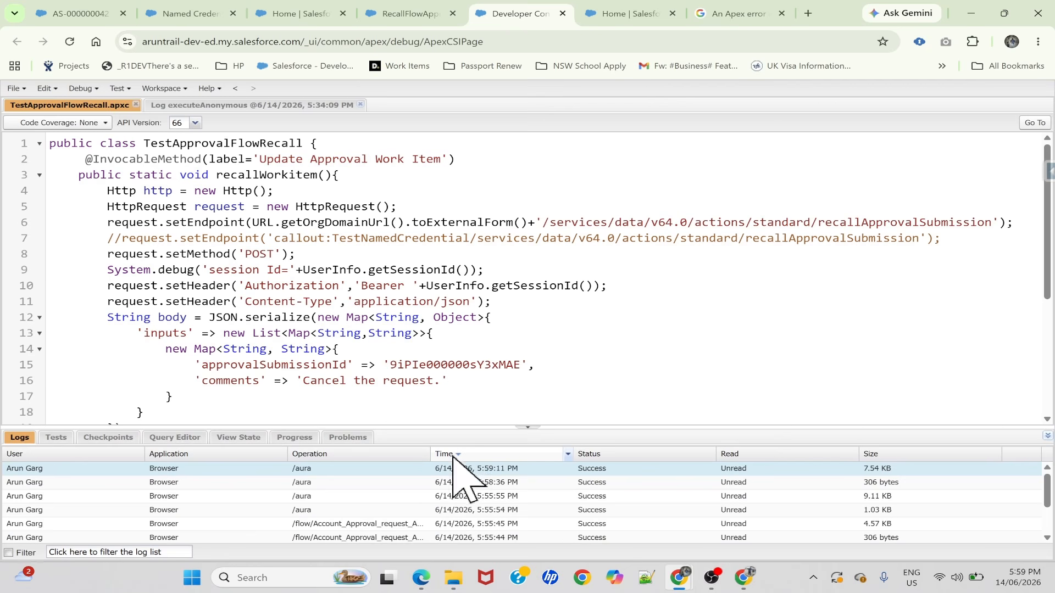
double_click(378, 468)
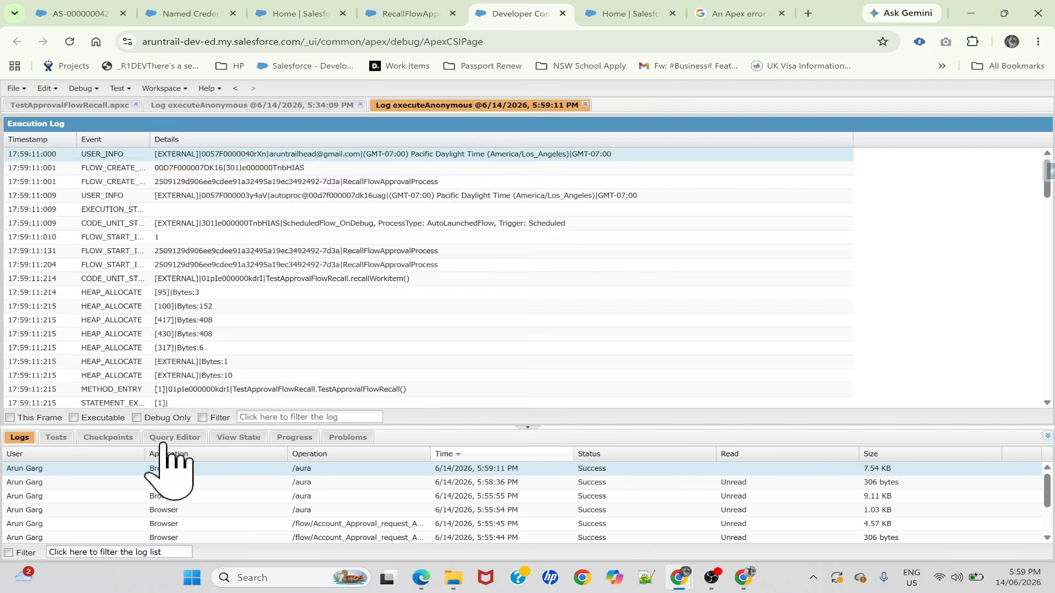
click(136, 418)
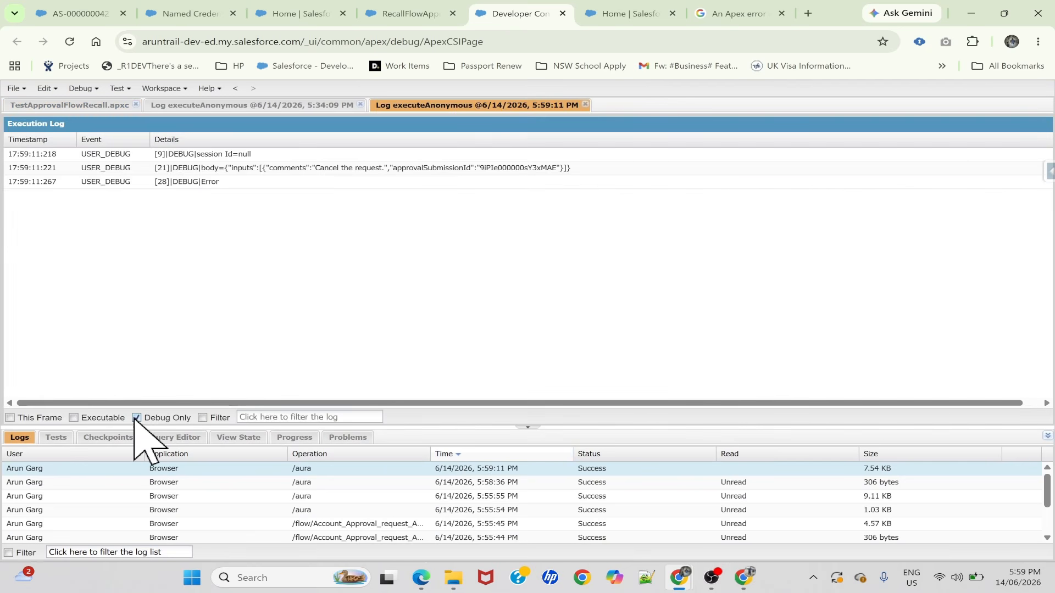
click(218, 155)
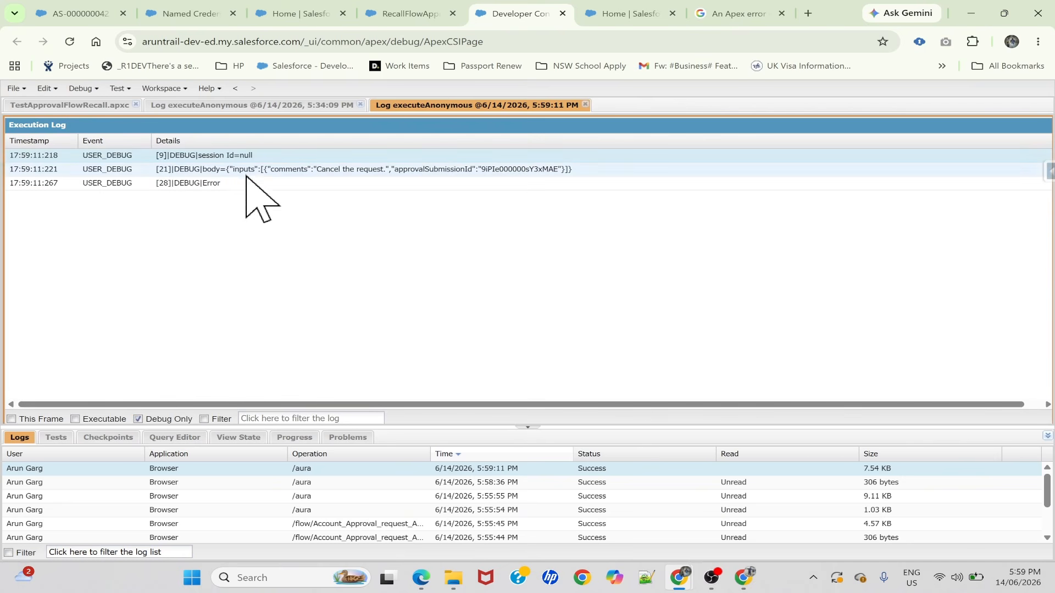
Check the authorization header and the response status handling in the TestApprovalFlowRecall class
click(70, 105)
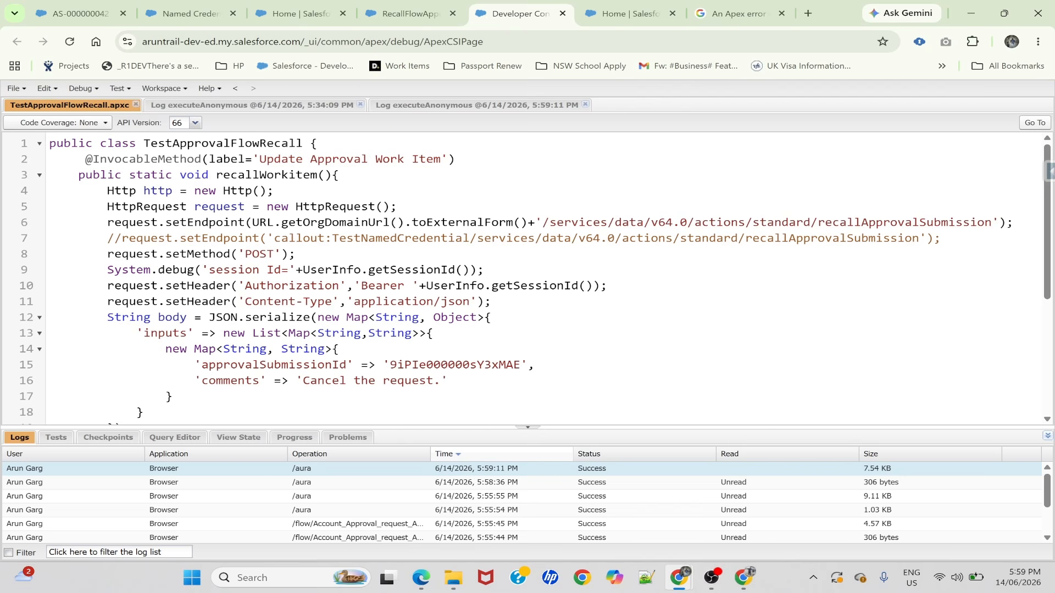
click(419, 286)
scroll(418, 286, down, 4)
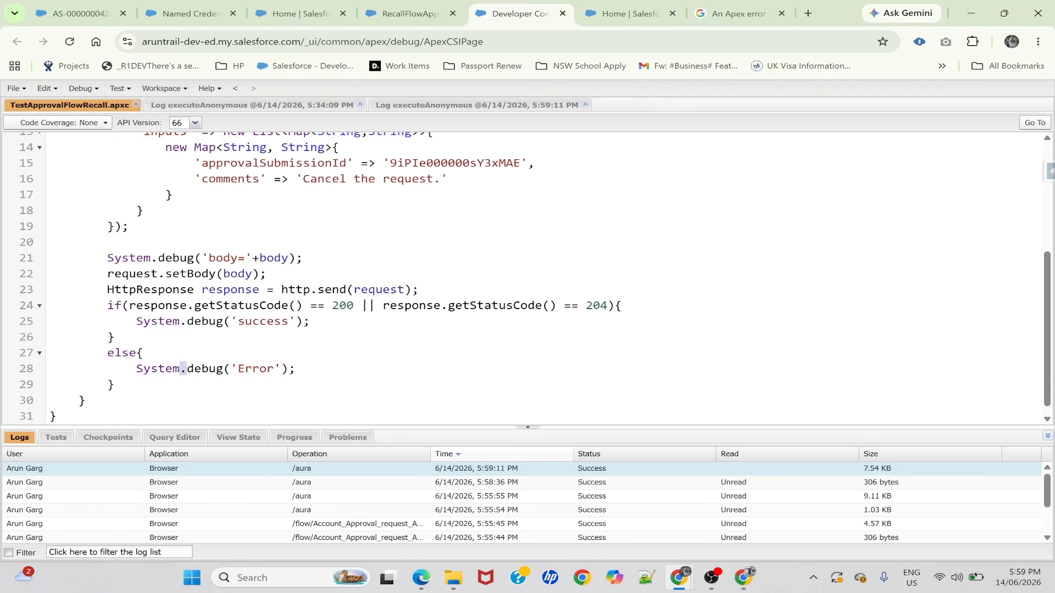
scroll(183, 368, up, 5)
Comment out the request.setEndpoint line that uses URL.getOrgDomainUrl() in the TestApprovalFlowRecall class
click(410, 13)
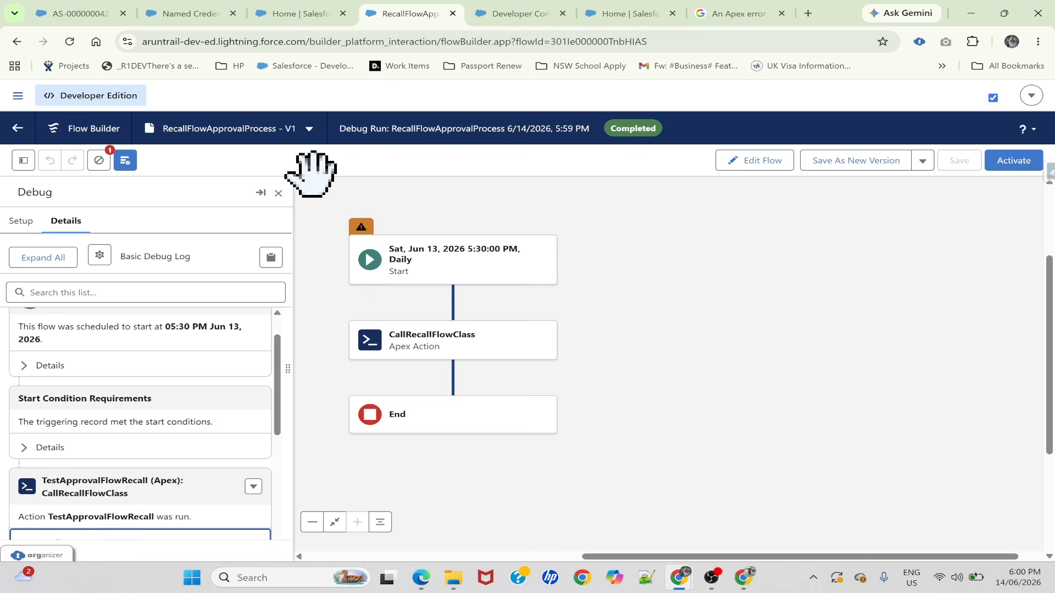
click(498, 10)
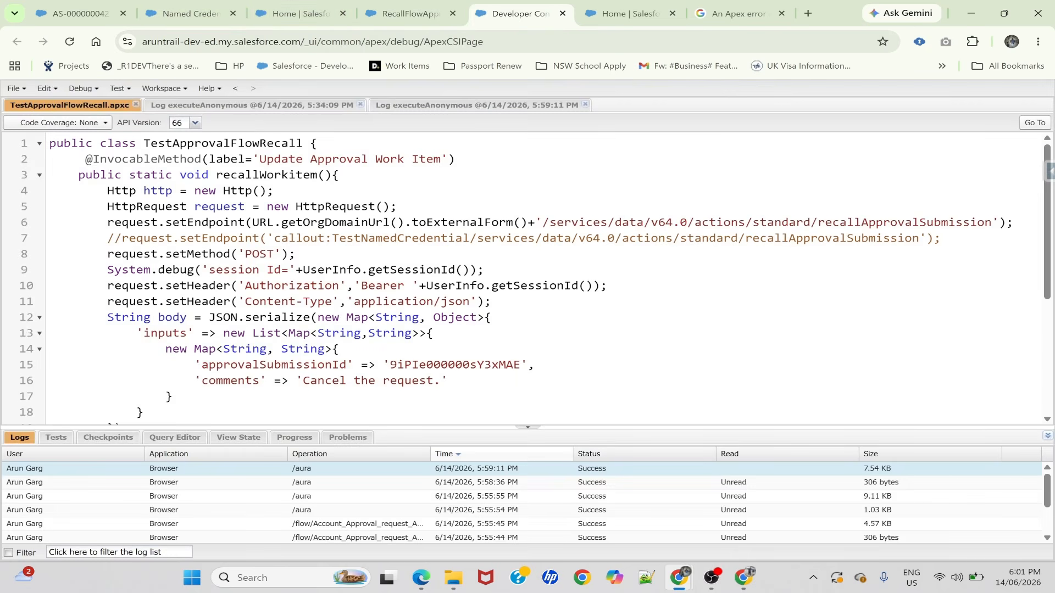
text(//)
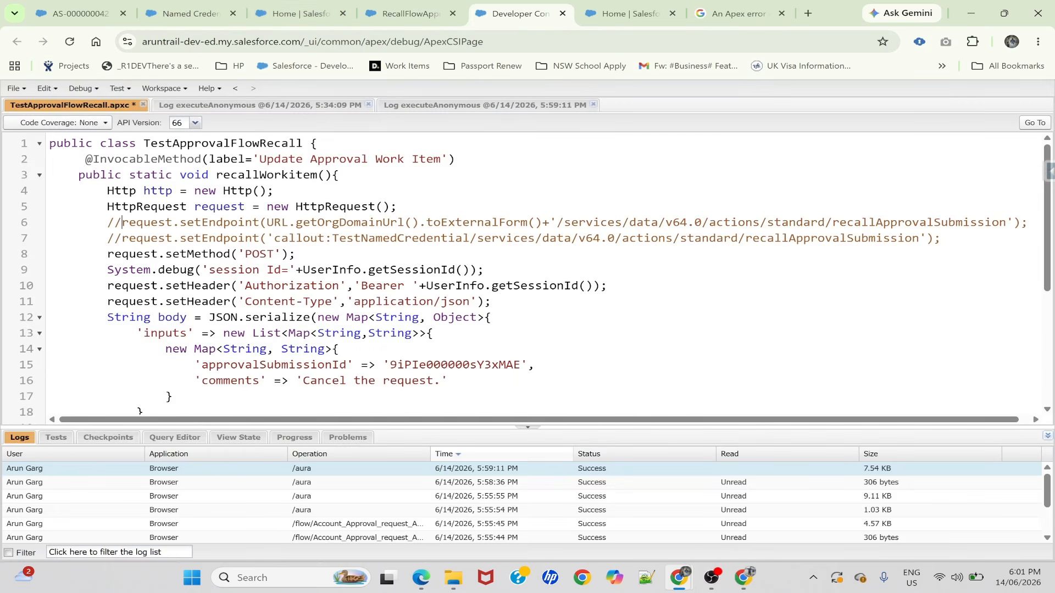
Uncomment the request.setEndpoint line that uses callout:TestNamedCredential in the TestApprovalFlowRecall class and save the class
drag(107, 238, 121, 239)
key(BackSpace)
key(ctrl+s)
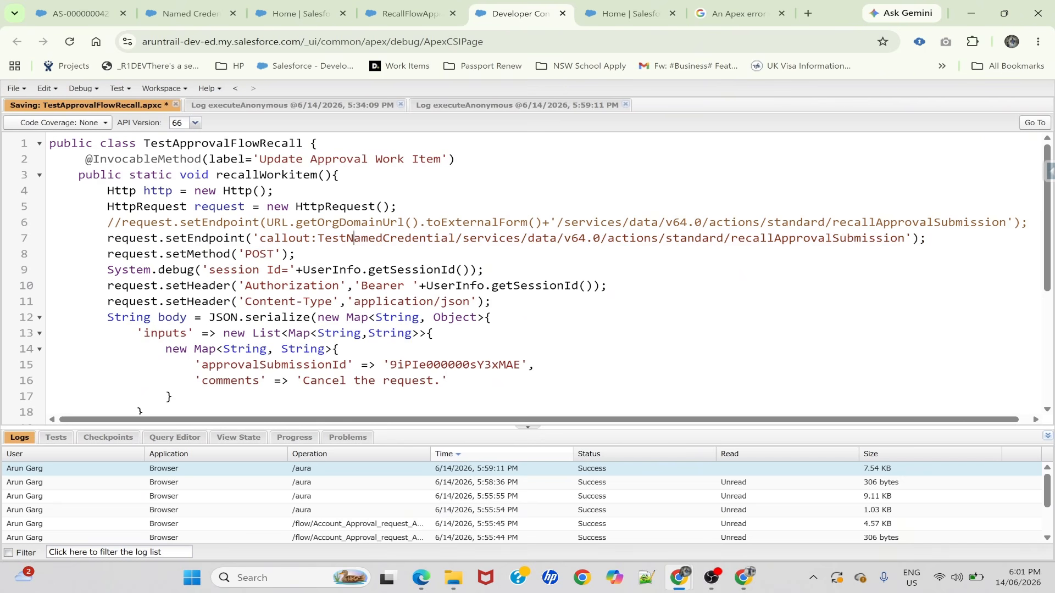
double_click(354, 238)
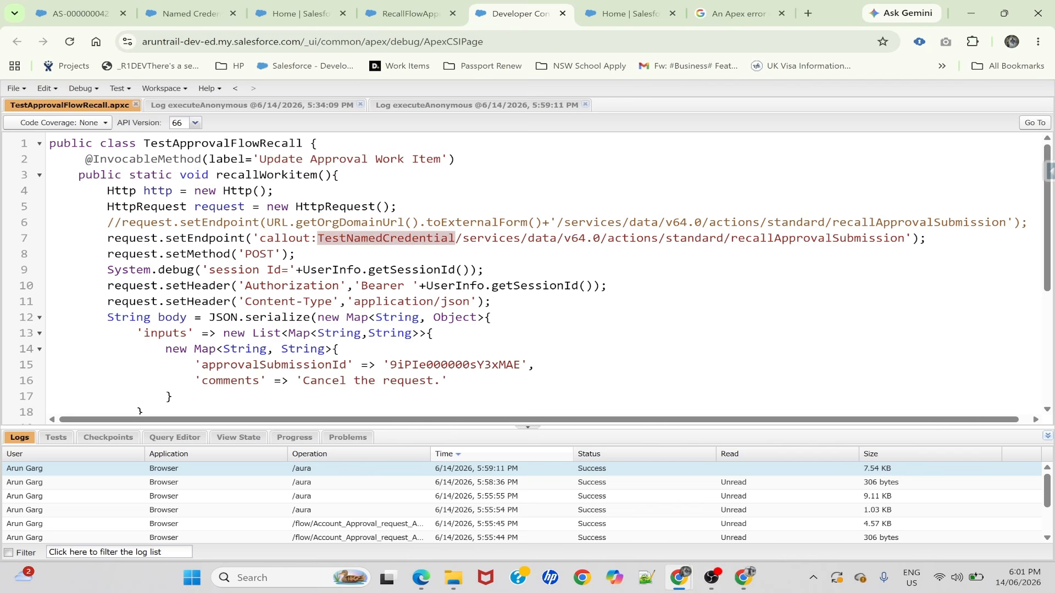
double_click(470, 239)
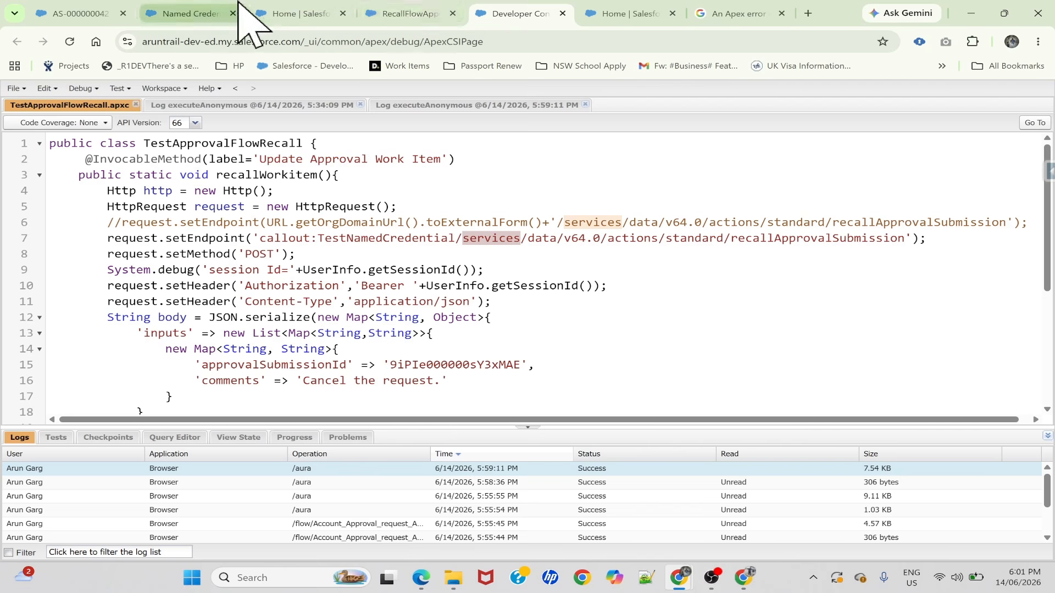
Debug the RecallFlowApprovalProcess flow with the preselected account and read the run details of the TestApprovalFlowRecall action
click(420, 4)
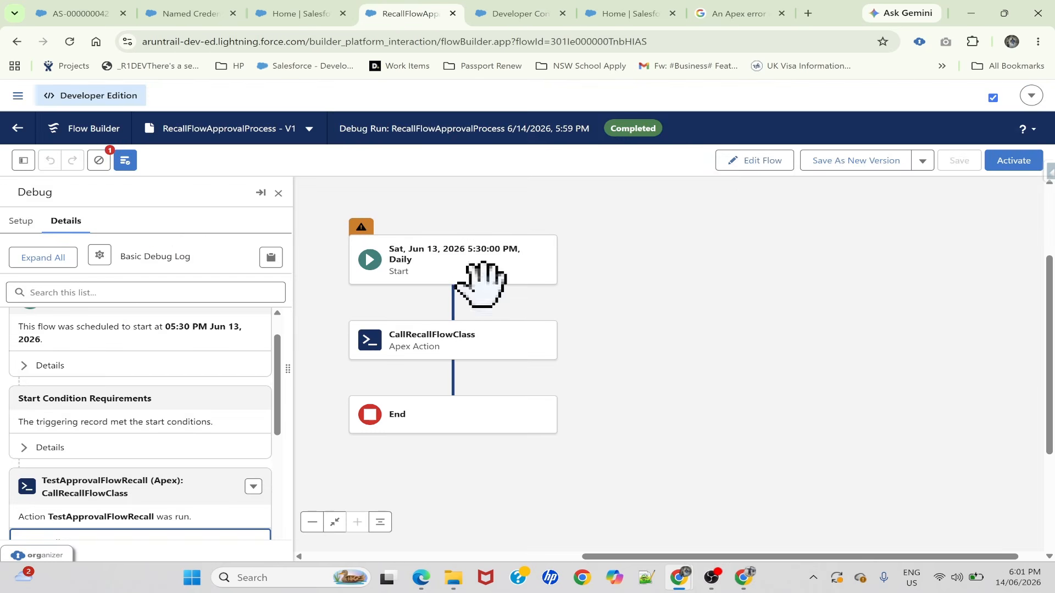
click(748, 161)
click(770, 163)
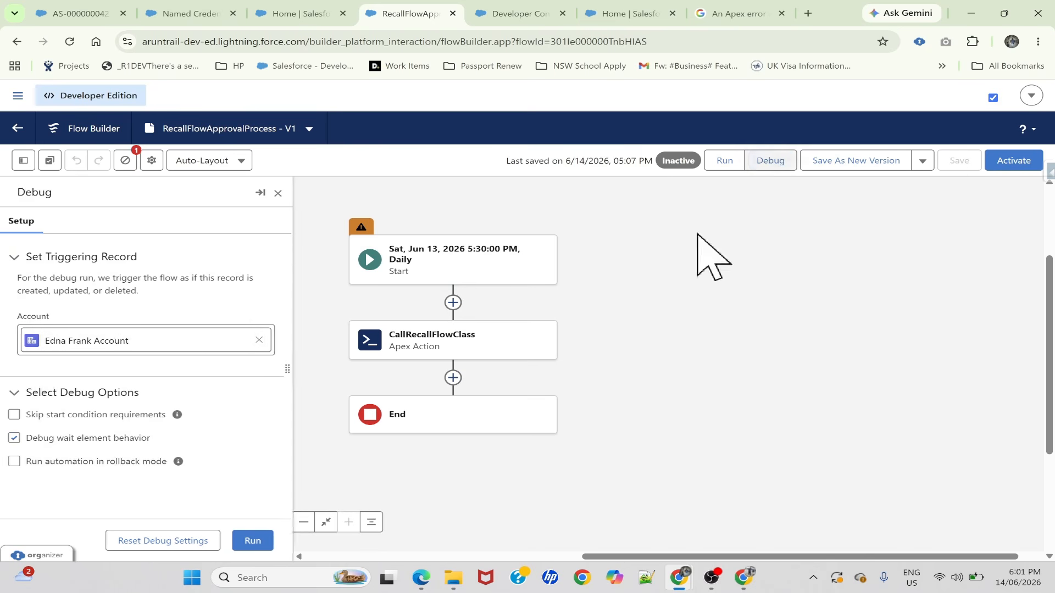
click(247, 541)
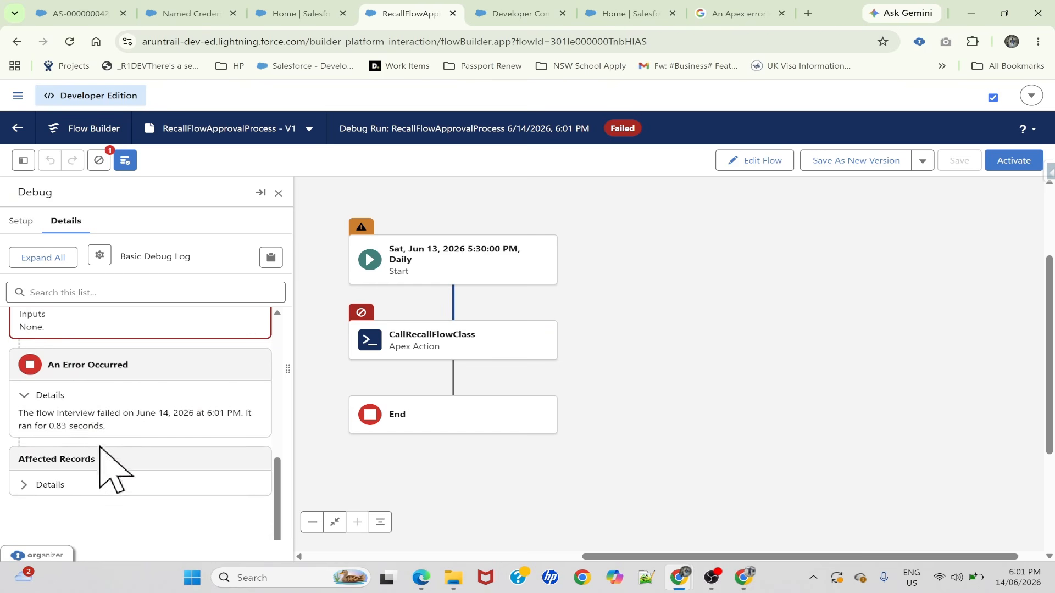
scroll(106, 464, up, 3)
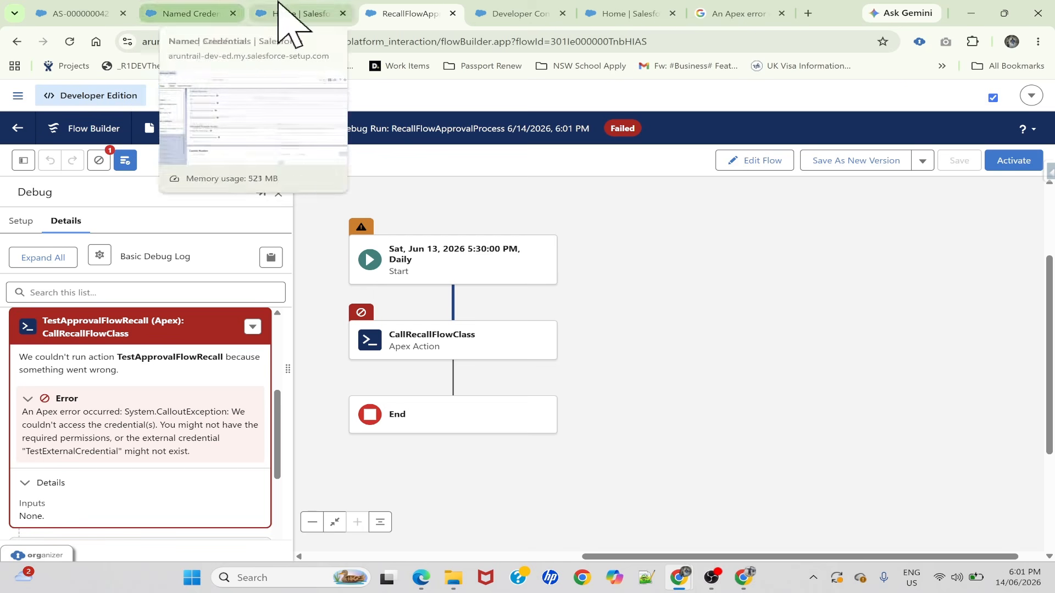
Comment out the request.setHeader line for the Authorization bearer session ID in the TestApprovalFlowRecall class and save the class
click(502, 13)
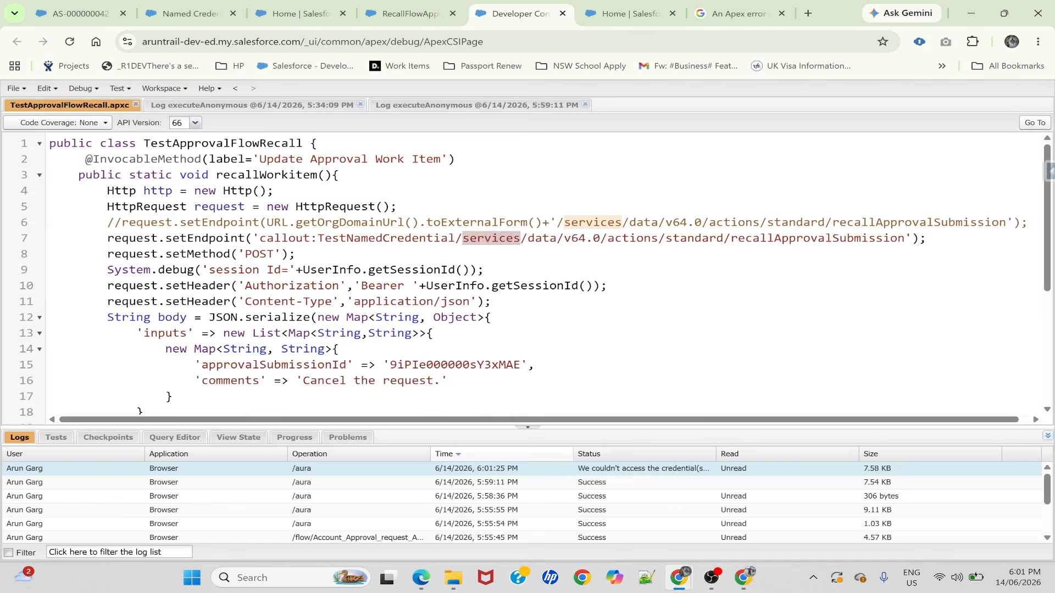
double_click(133, 286)
click(108, 286)
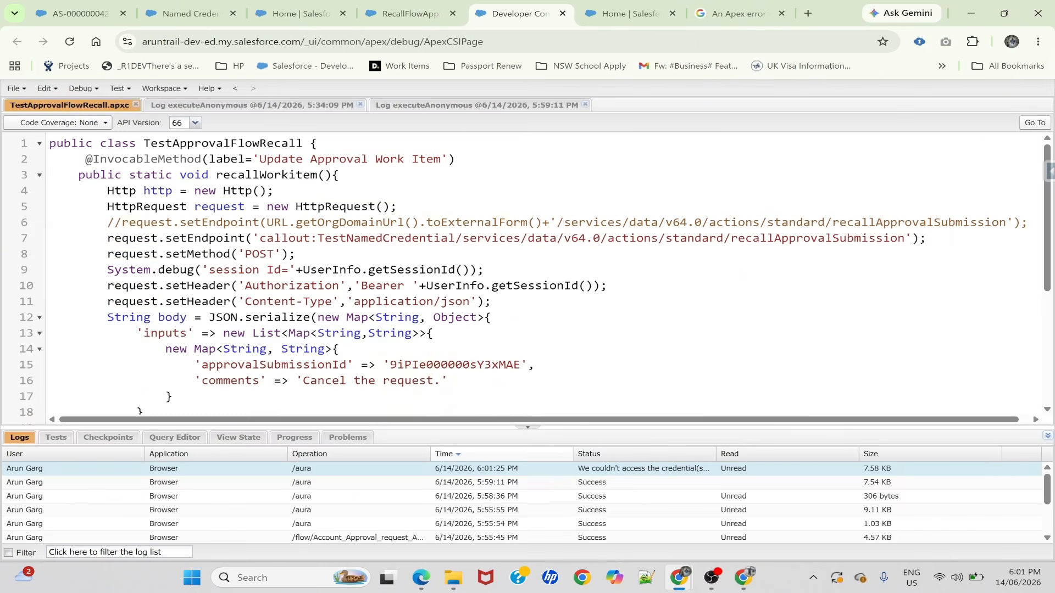
text(//)
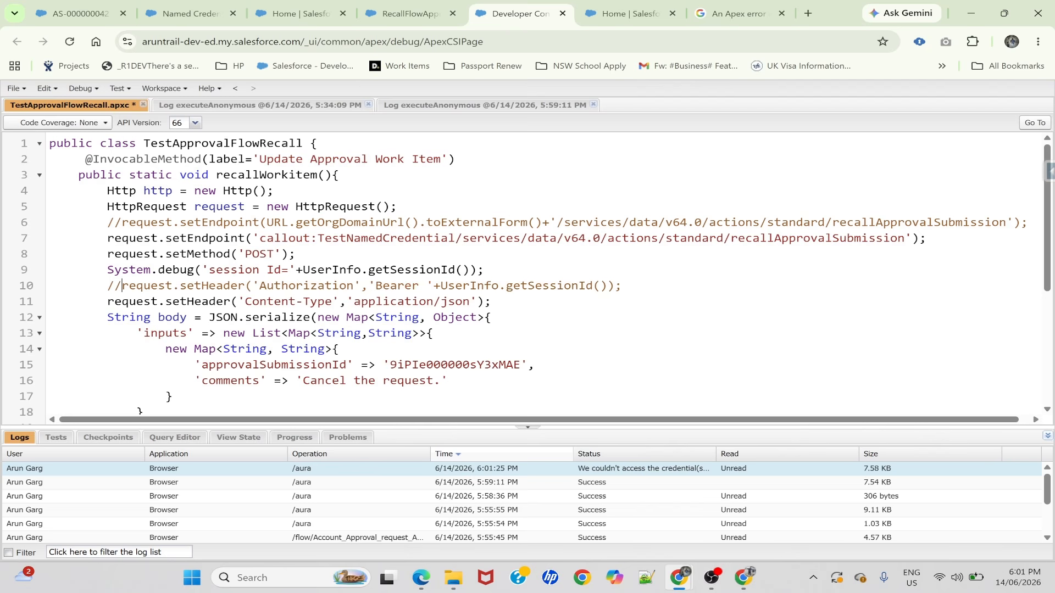
double_click(361, 239)
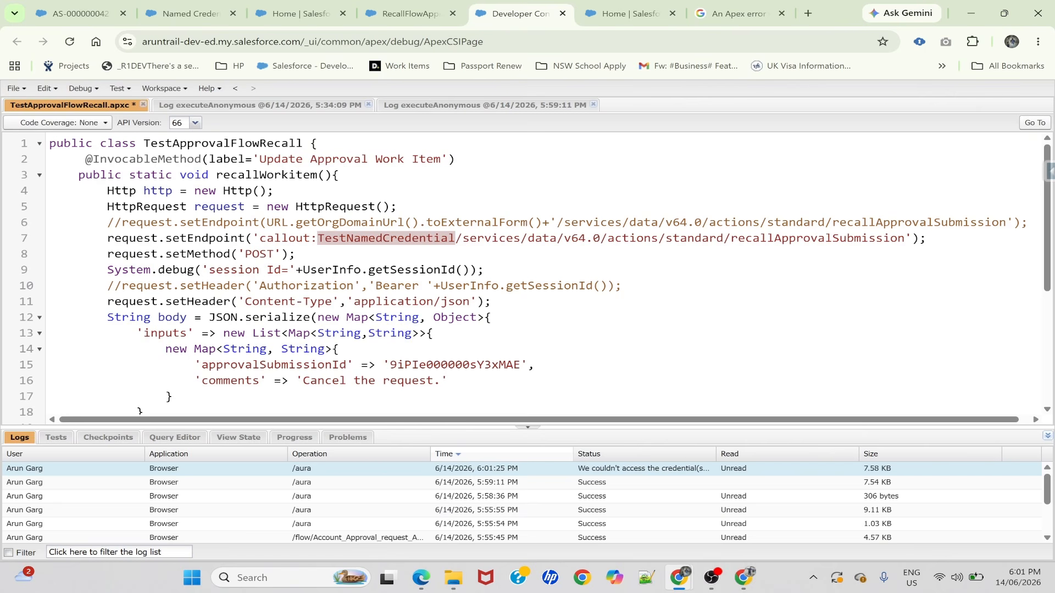
key(ctrl+s)
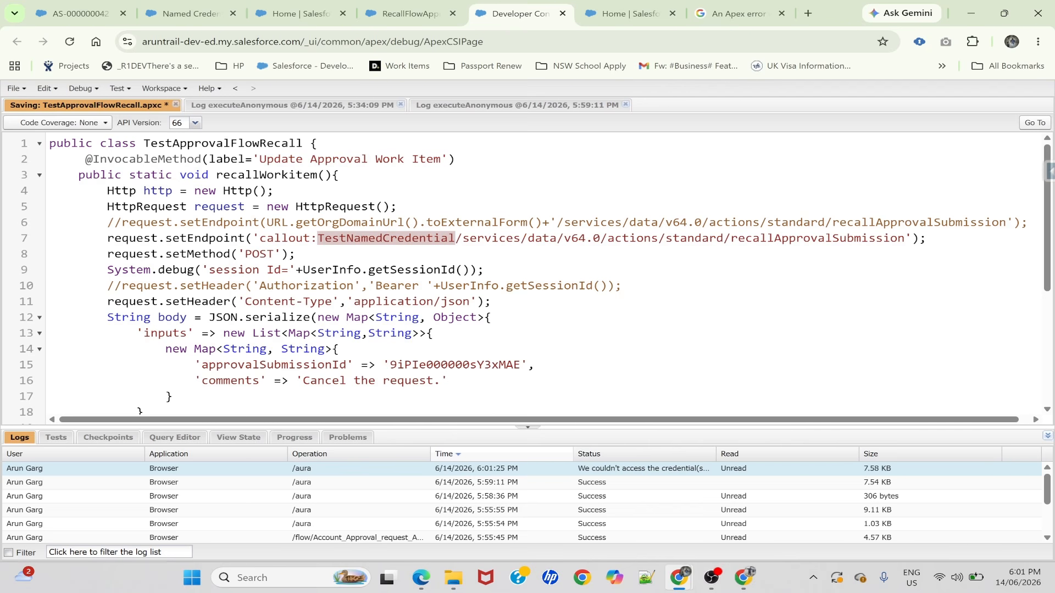
Debug the RecallFlowApprovalProcess flow again using the edited class and review the run details from end to start
click(204, 14)
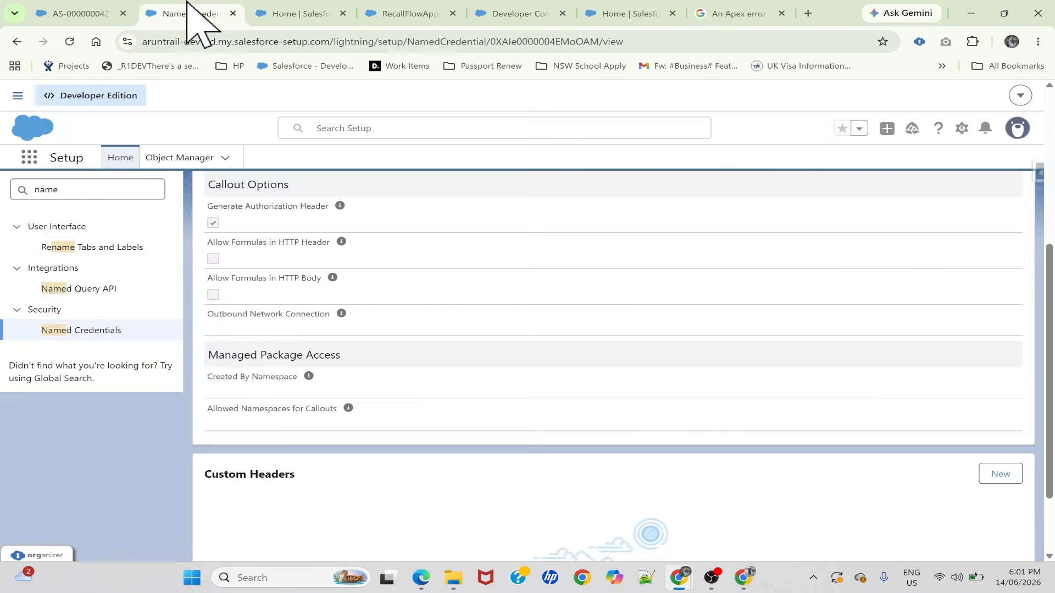
click(413, 13)
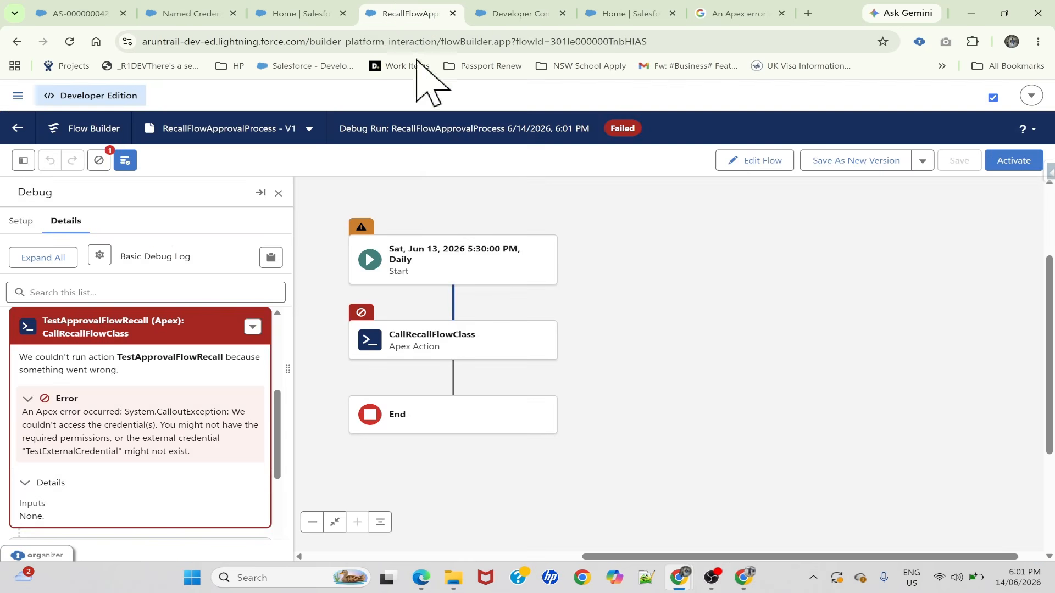
click(764, 163)
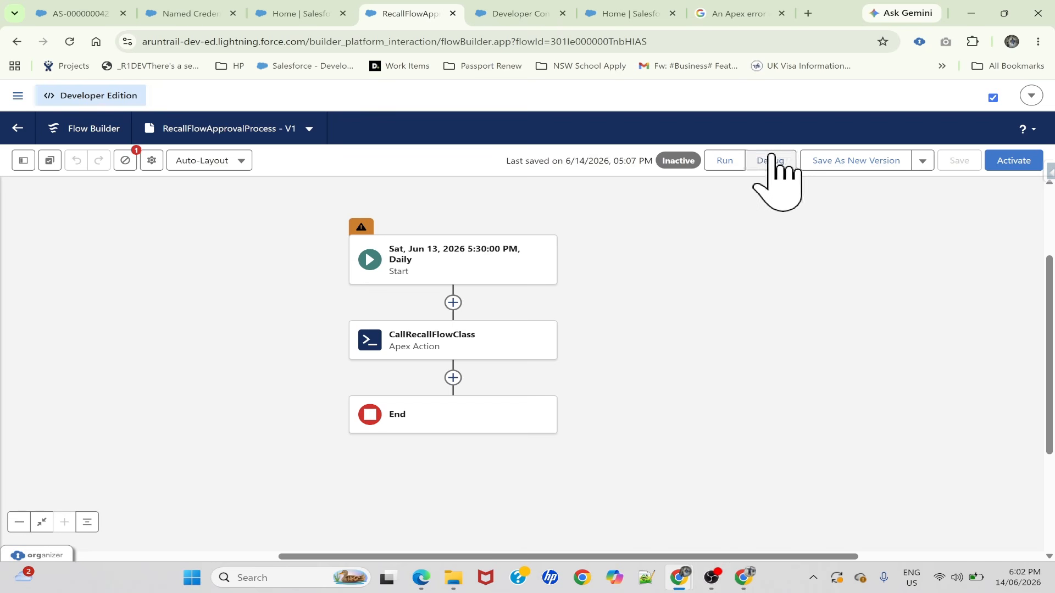
click(770, 161)
click(249, 539)
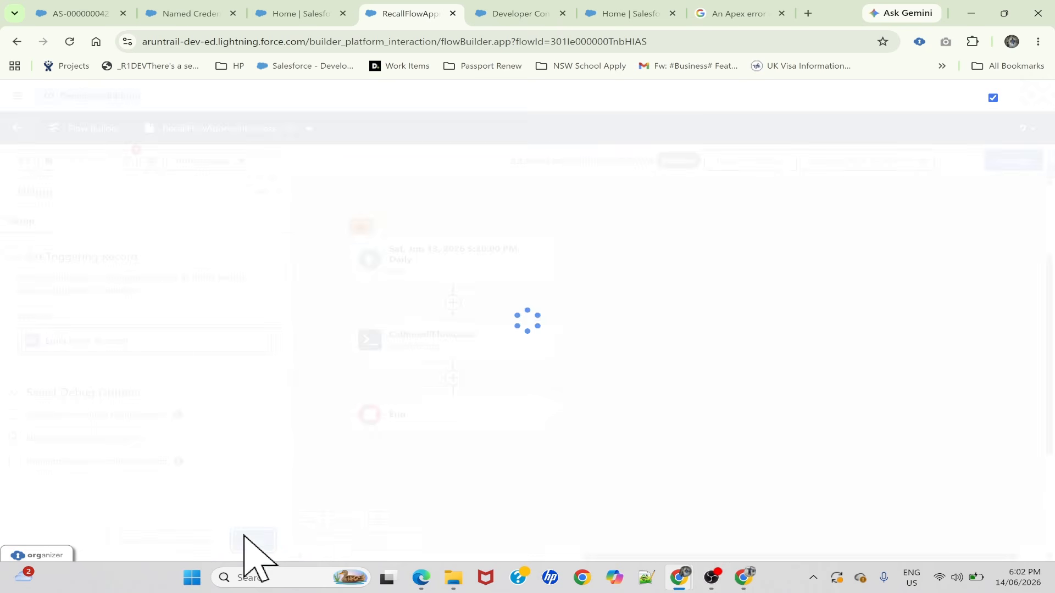
scroll(88, 445, down, 5)
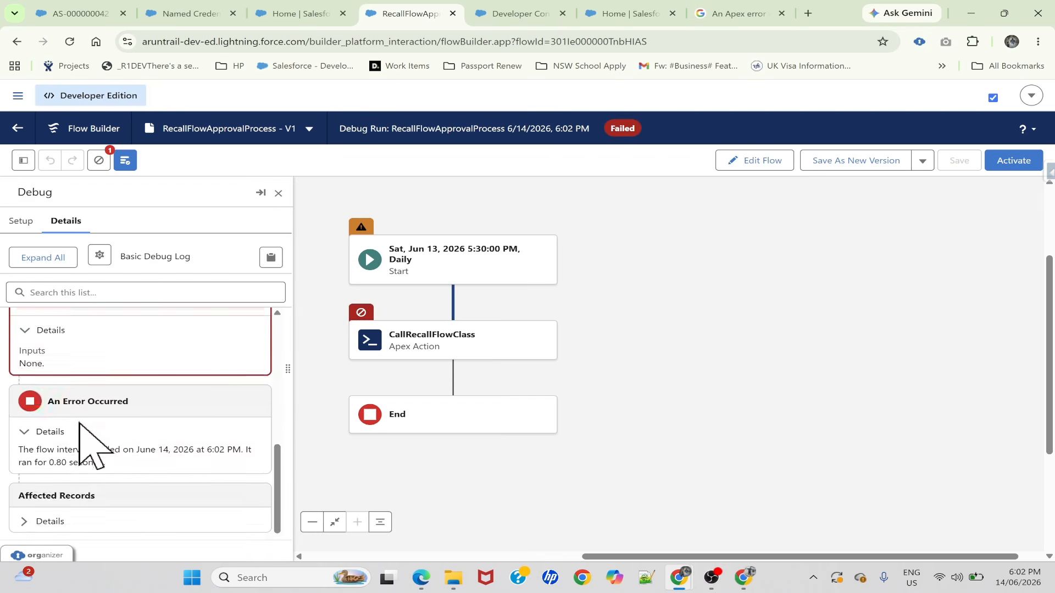
scroll(82, 434, up, 2)
scroll(79, 423, up, 3)
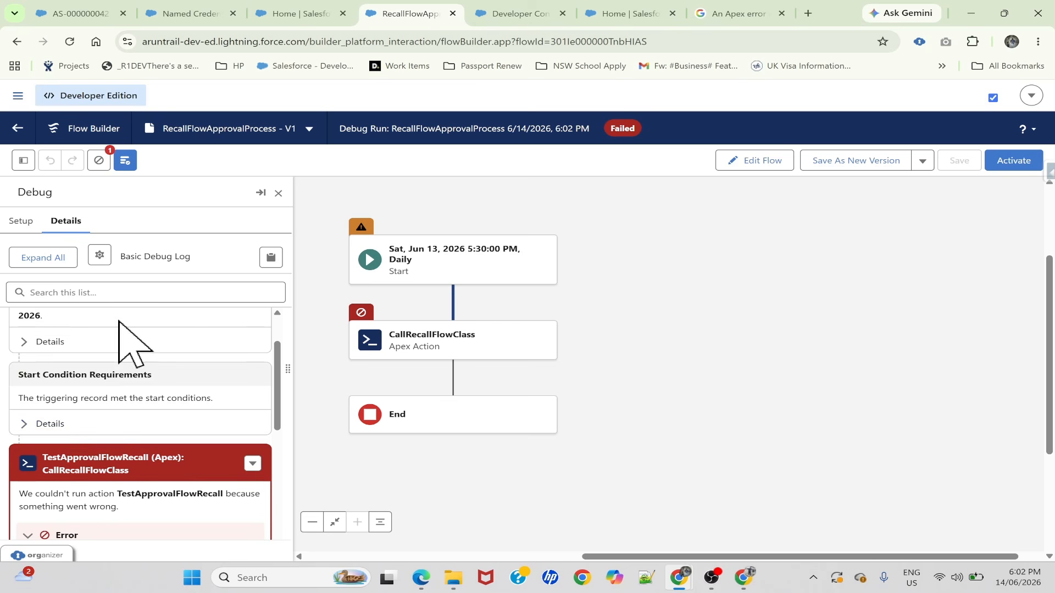
scroll(130, 341, up, 1)
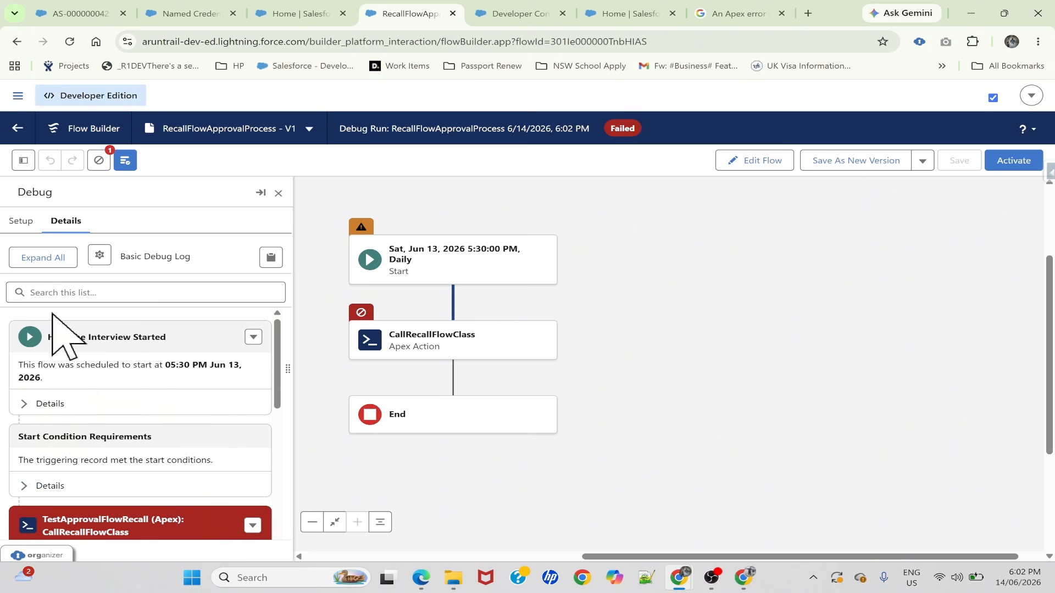
Open Salesforce Setup separately, search it for "process" and open the Process Automation Settings
click(190, 14)
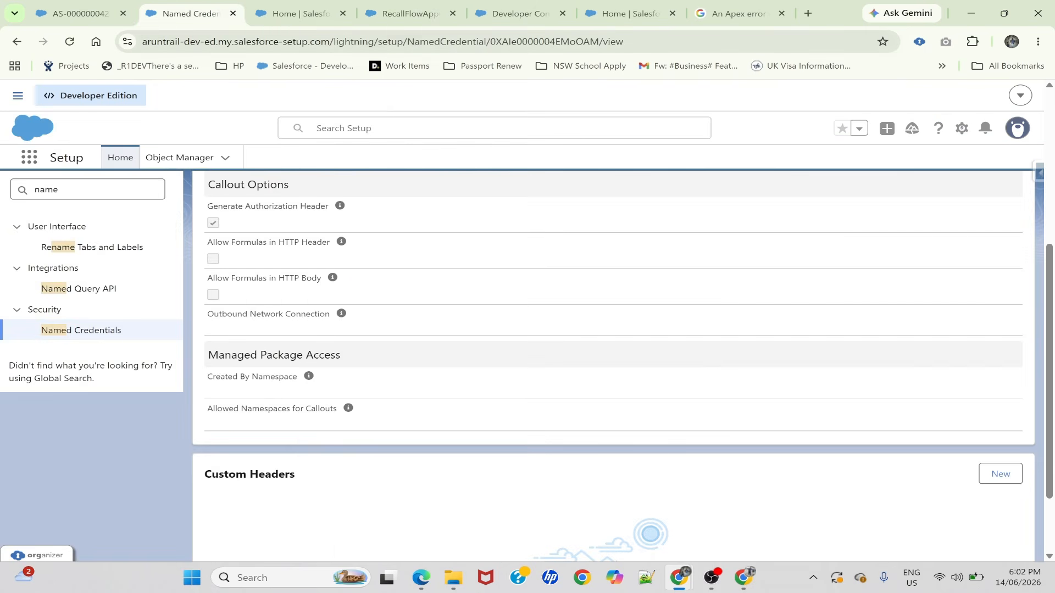
click(963, 130)
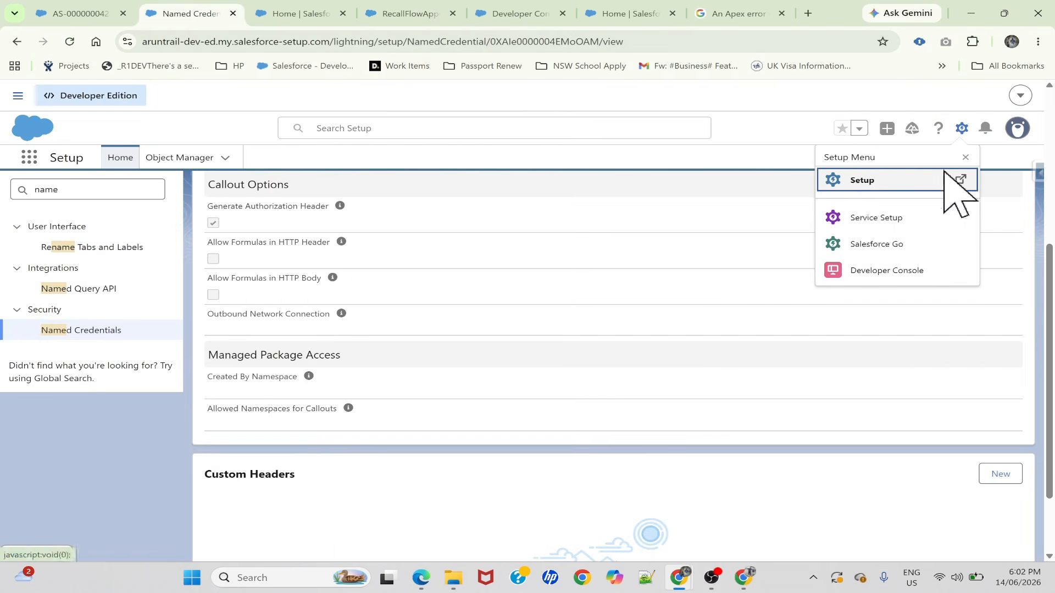
click(856, 183)
text(process)
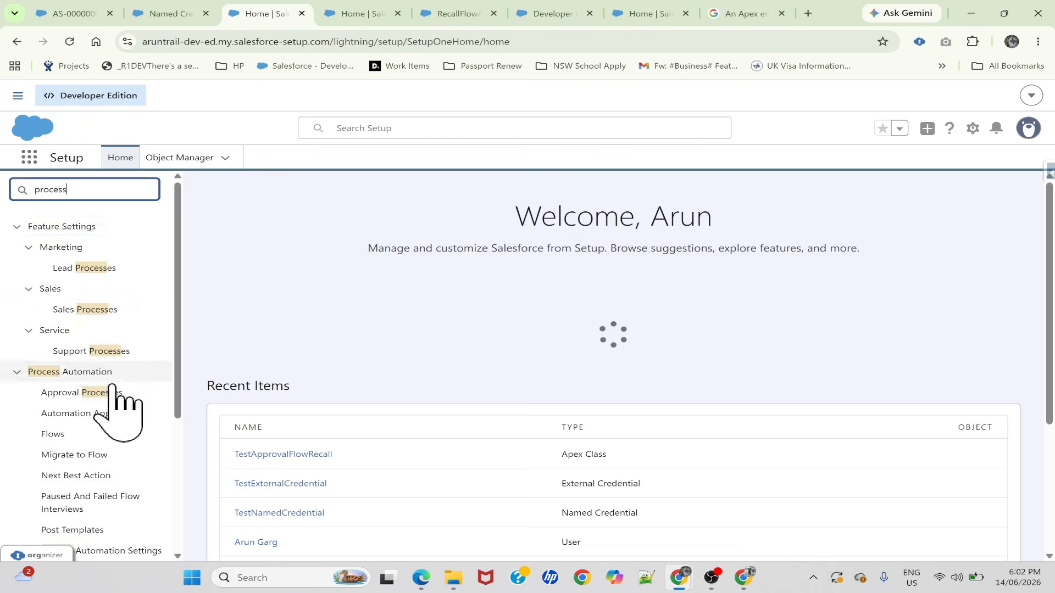
scroll(113, 403, down, 3)
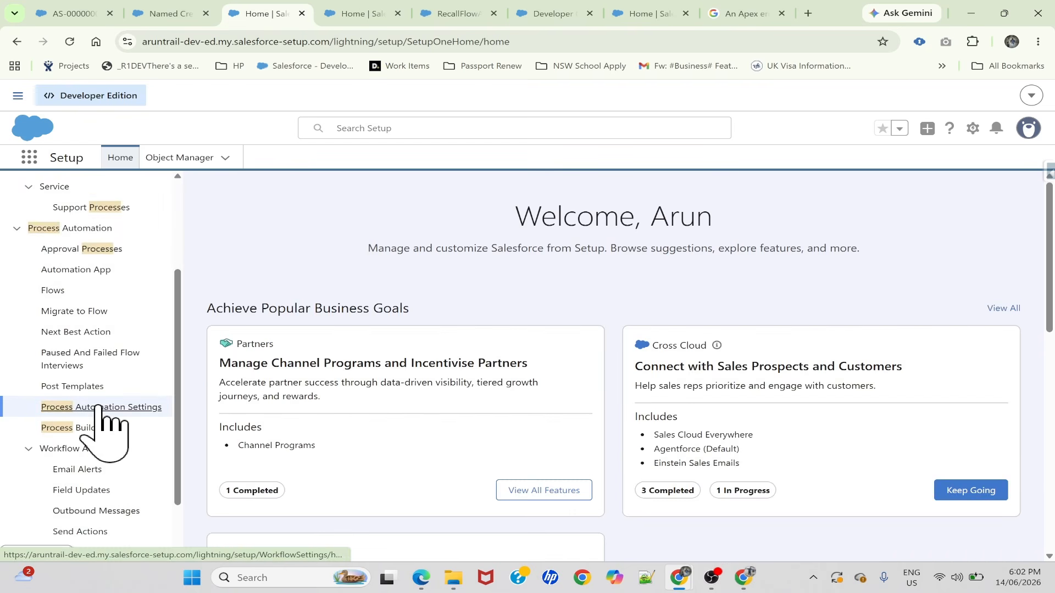
click(99, 409)
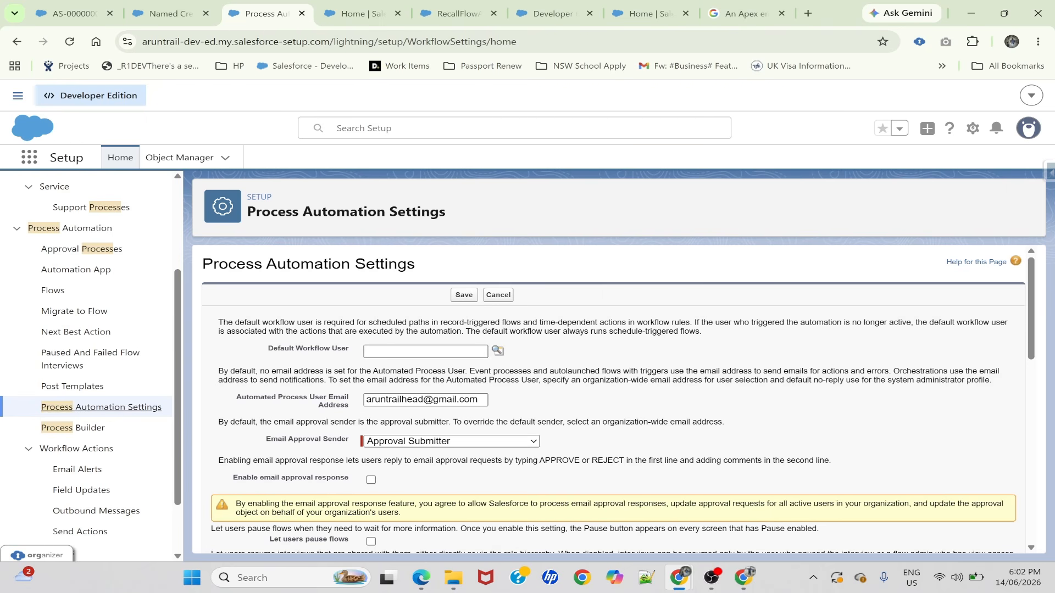
Look up the org's own user as Default Workflow User and save the Process Automation Settings
drag(267, 349, 324, 356)
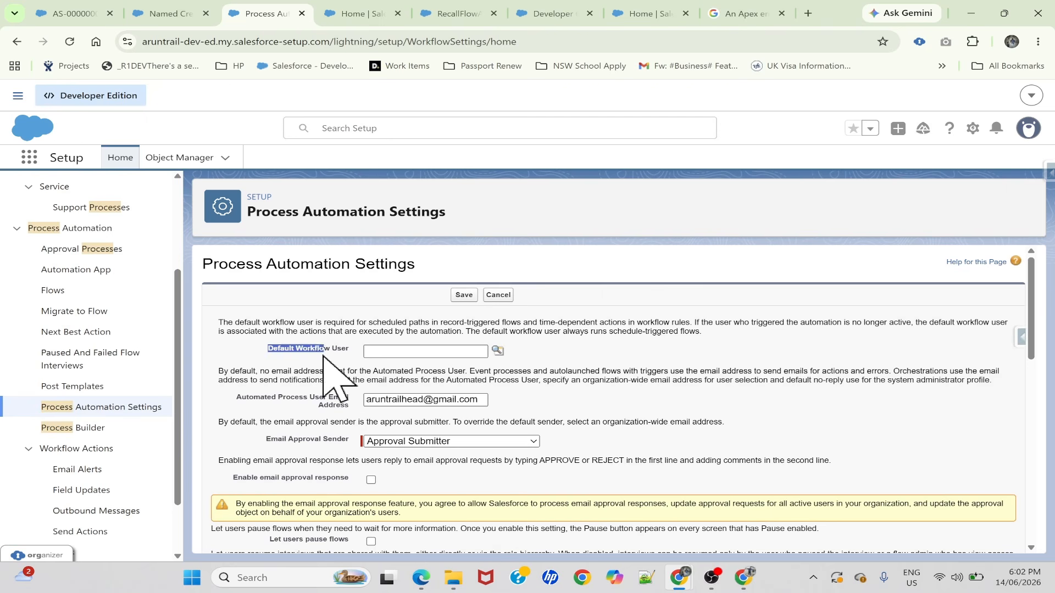
click(418, 351)
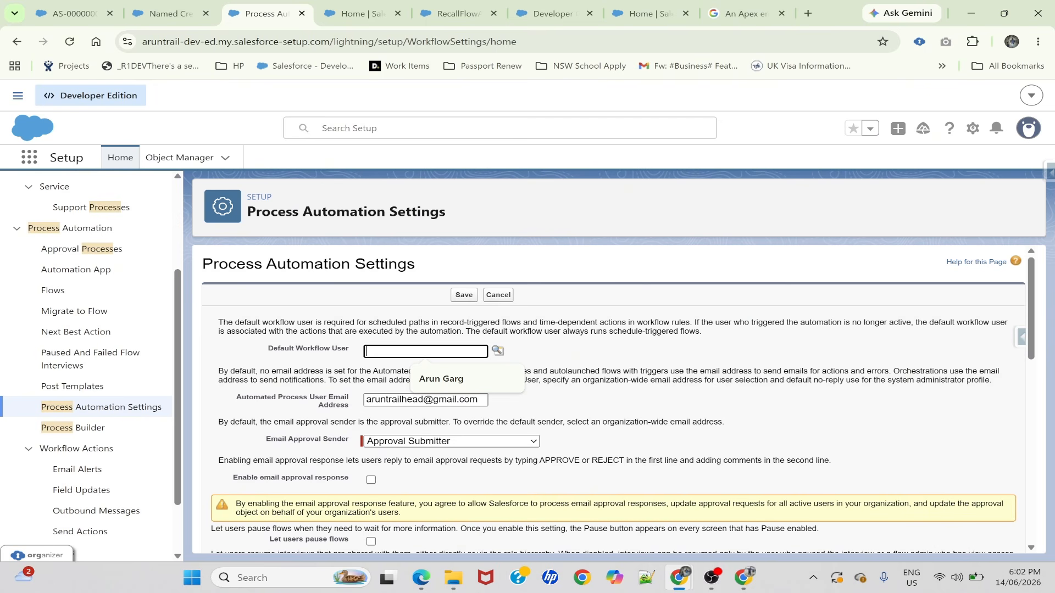
text(Arun)
click(498, 351)
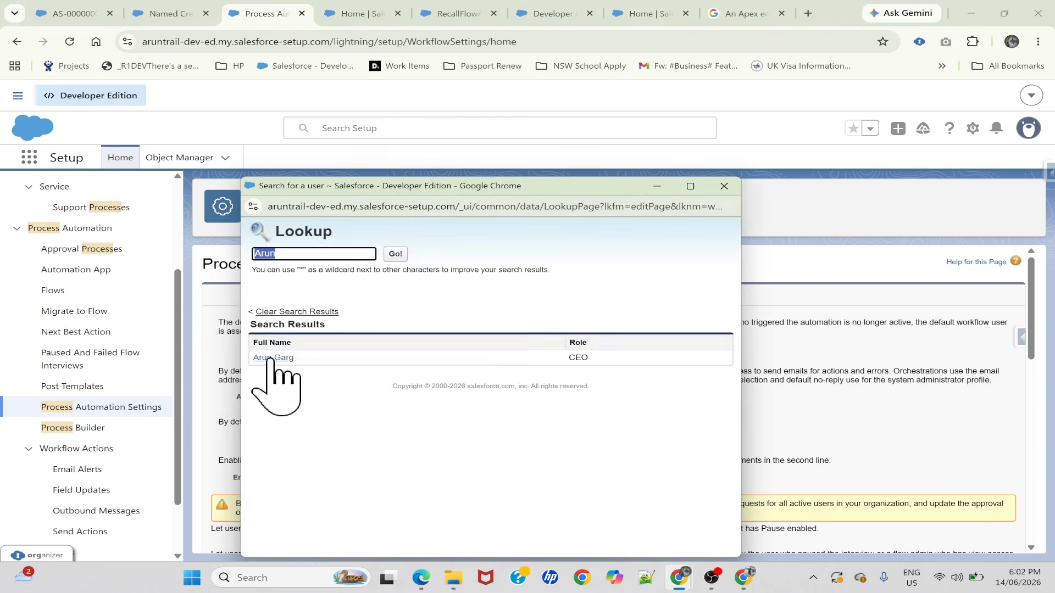
click(270, 357)
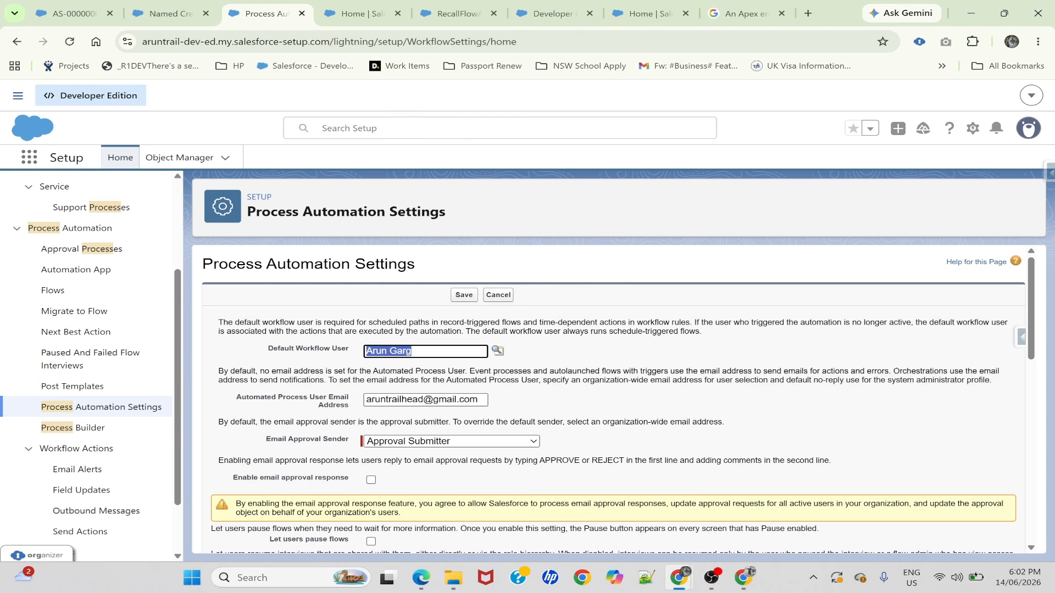
click(464, 295)
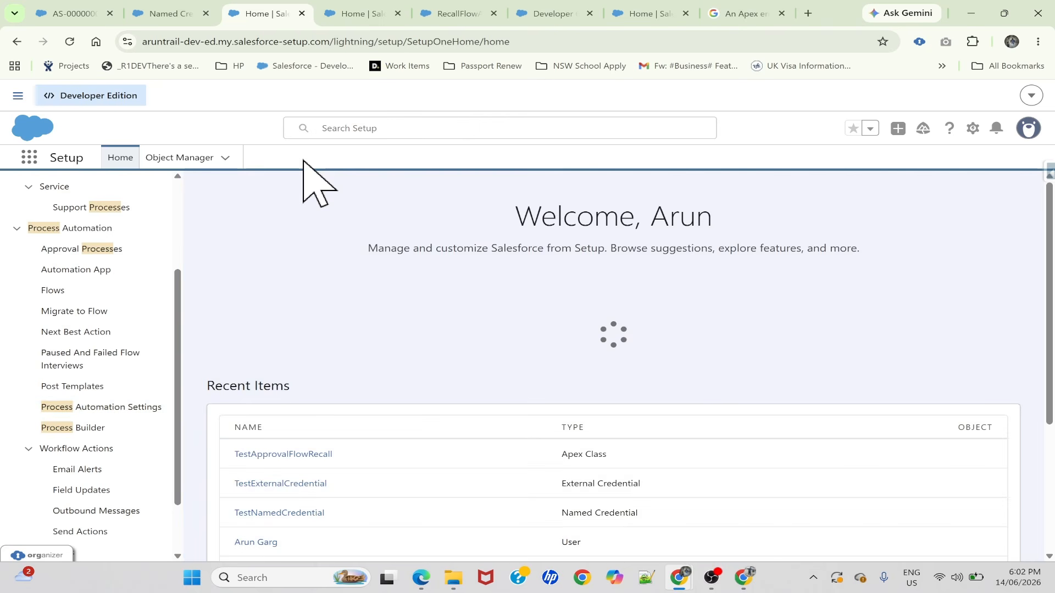
Rerun the RecallFlowApprovalProcess debug with the default workflow user set and check the Apex action and interview details
click(457, 12)
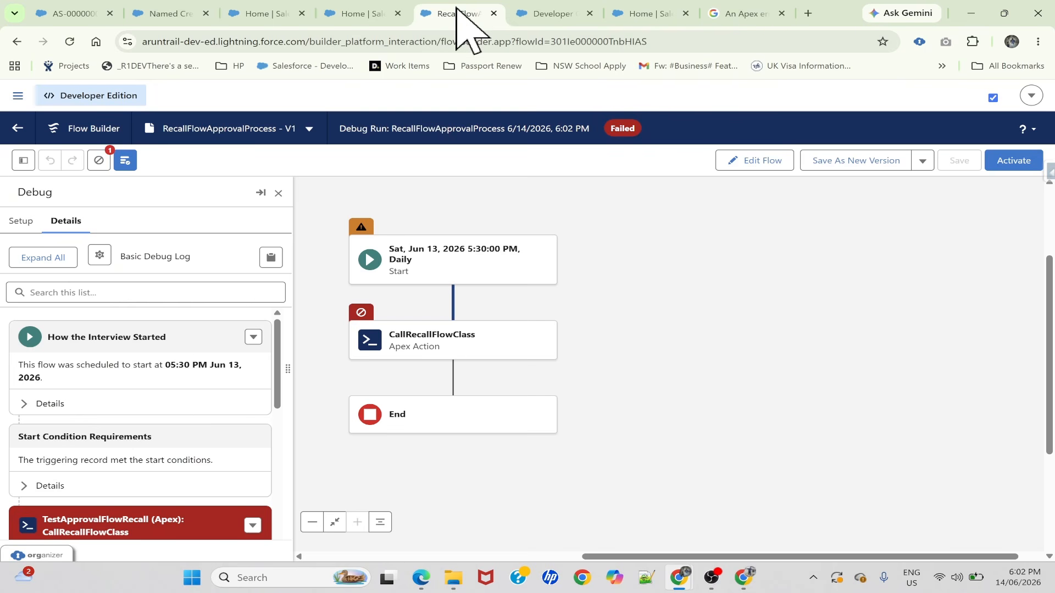
click(775, 162)
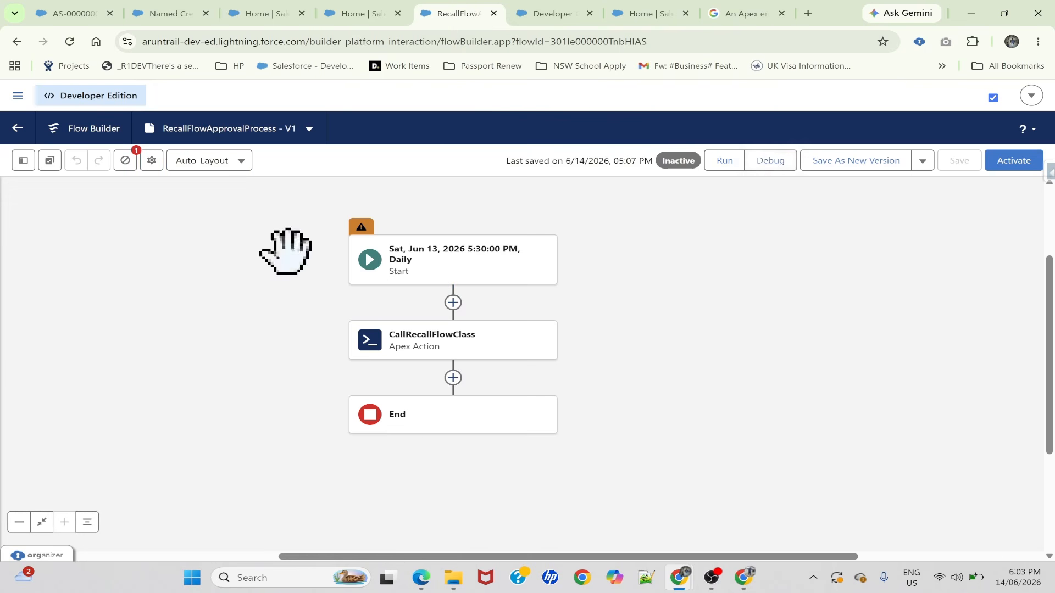
click(771, 161)
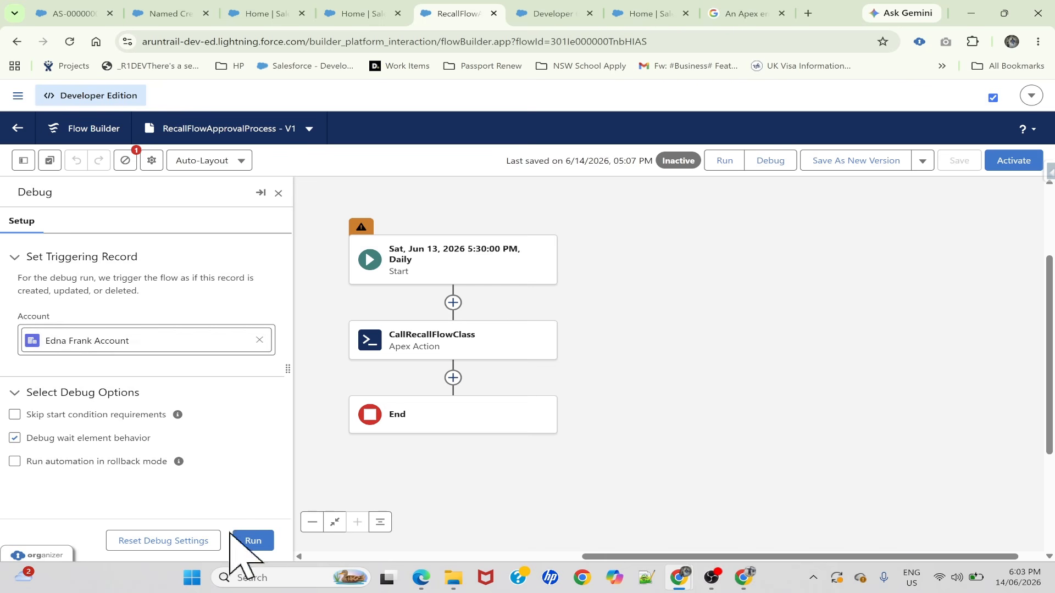
click(245, 541)
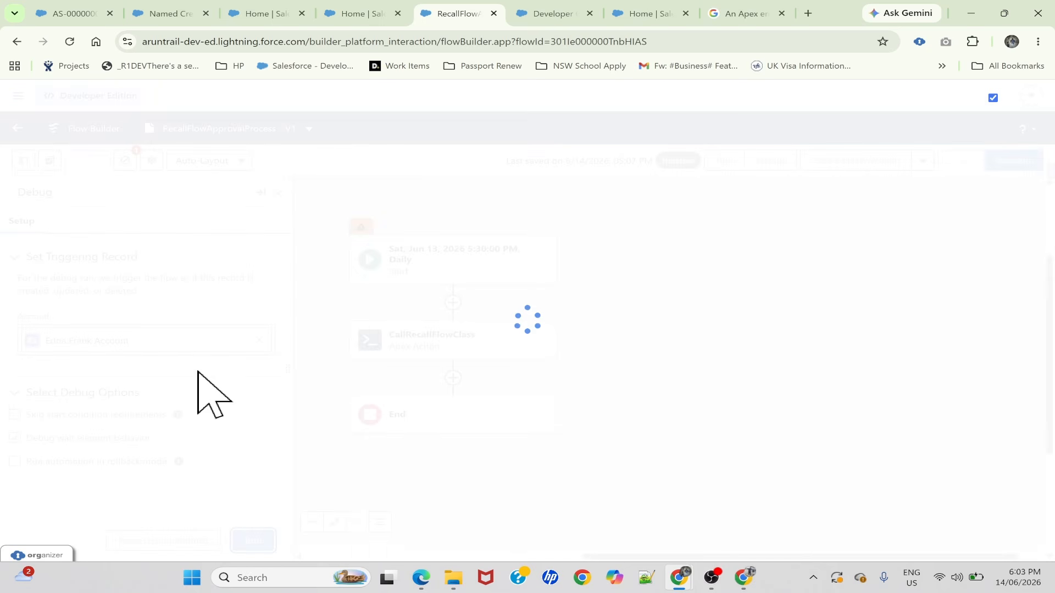
scroll(146, 365, down, 5)
scroll(145, 365, up, 3)
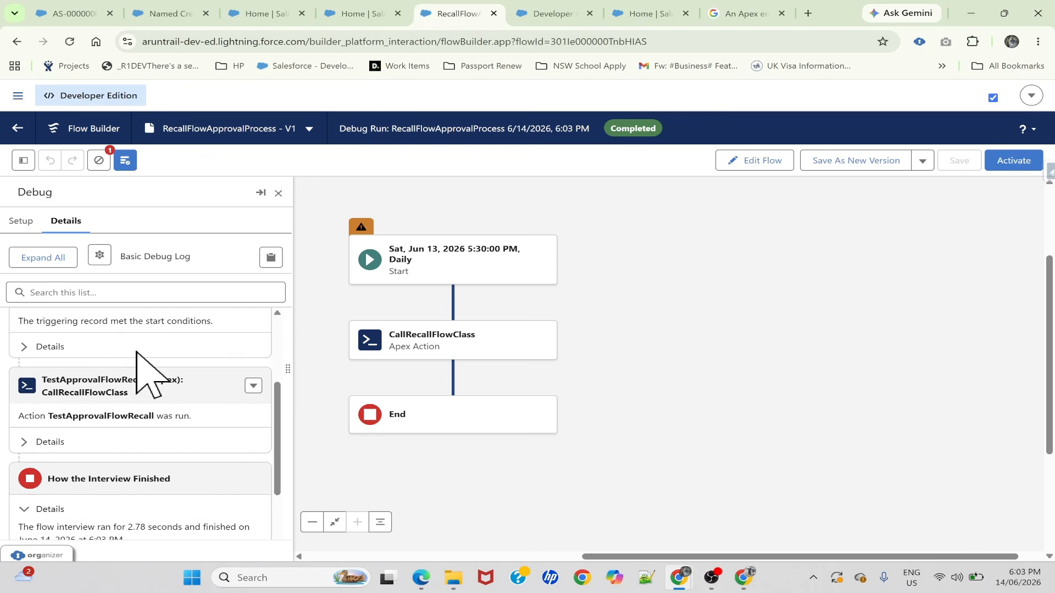
Open the newest execution log in the Developer Console and filter it to debug statements only to check the callout result
click(552, 14)
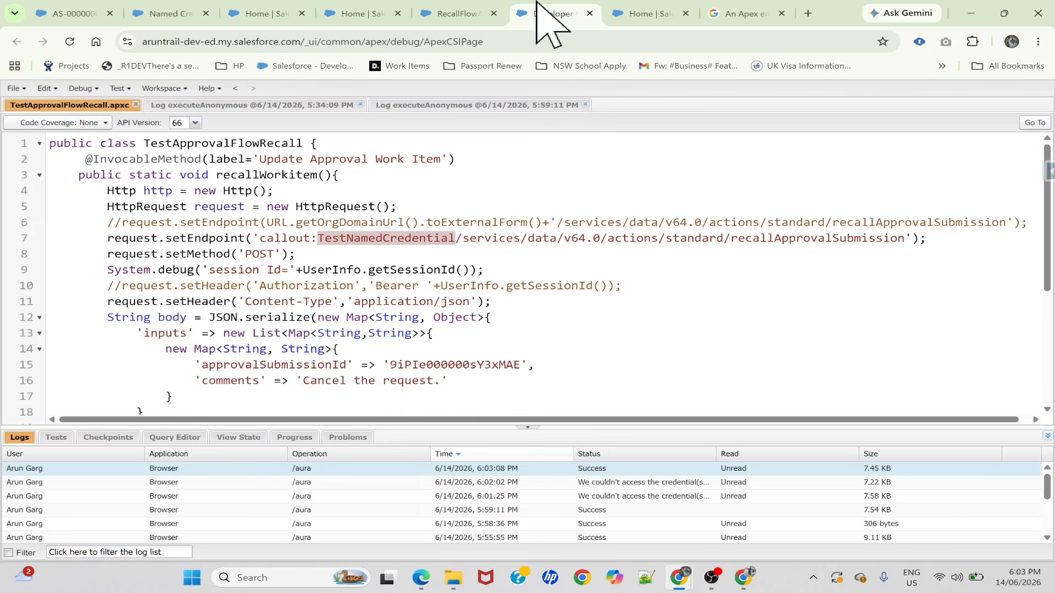
double_click(393, 469)
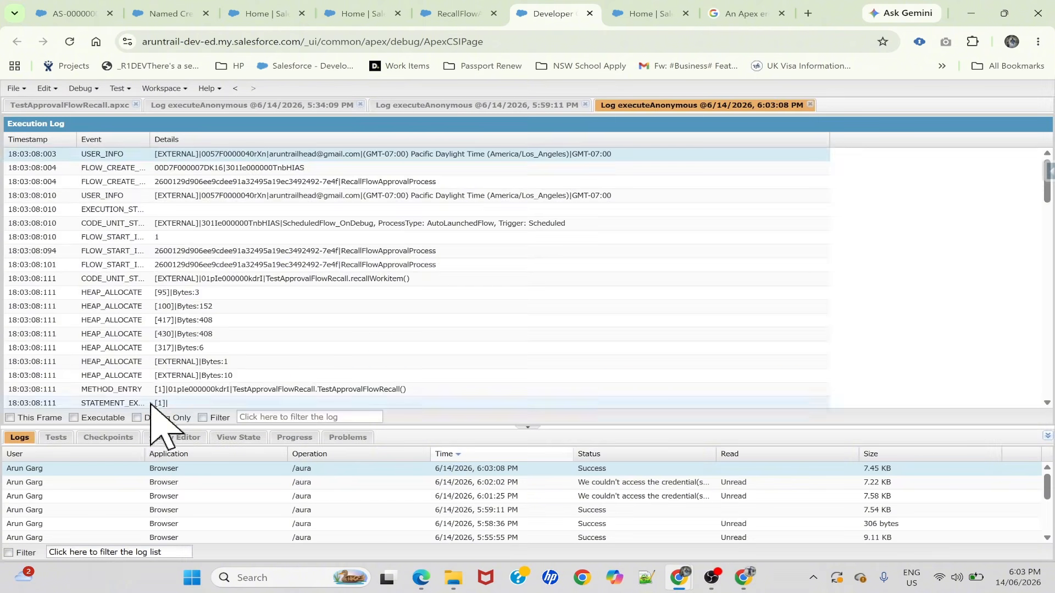
click(136, 418)
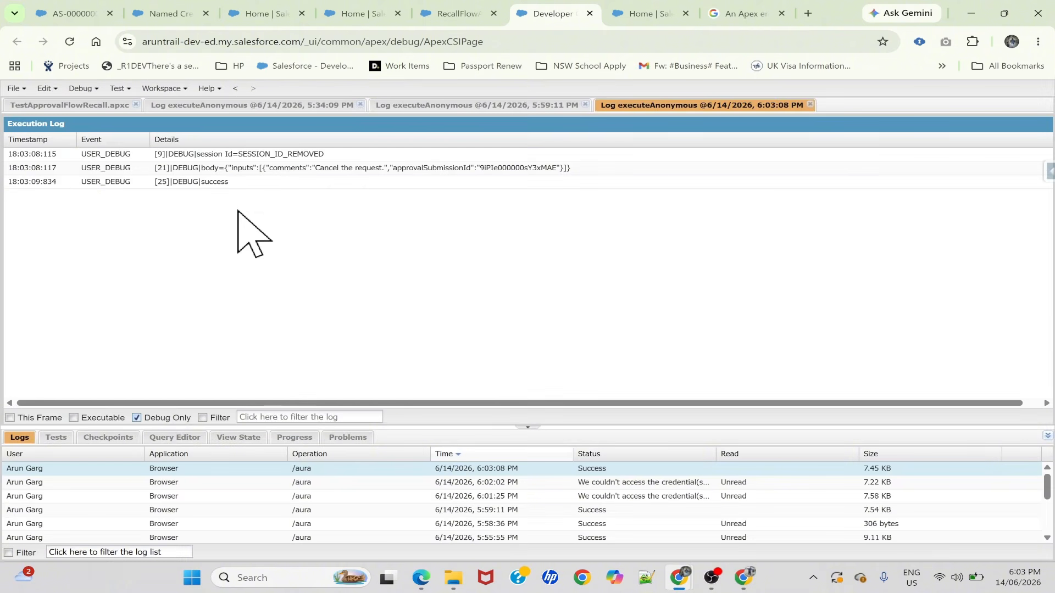
click(213, 184)
Return to the approval submission record and reload it to check its status
key(ctrl+1)
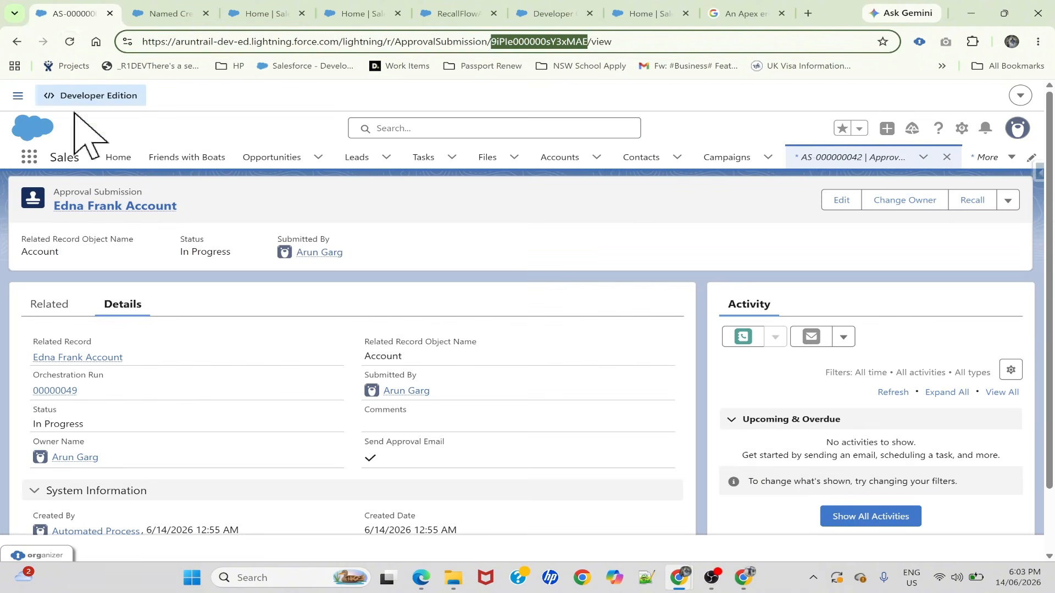
click(69, 41)
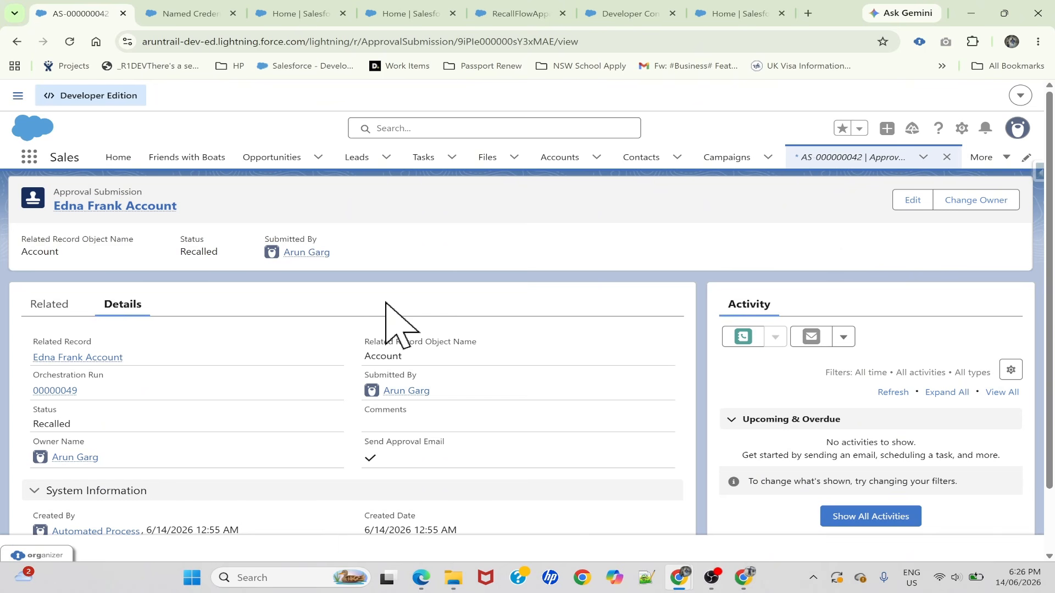
key(alt+Tab)
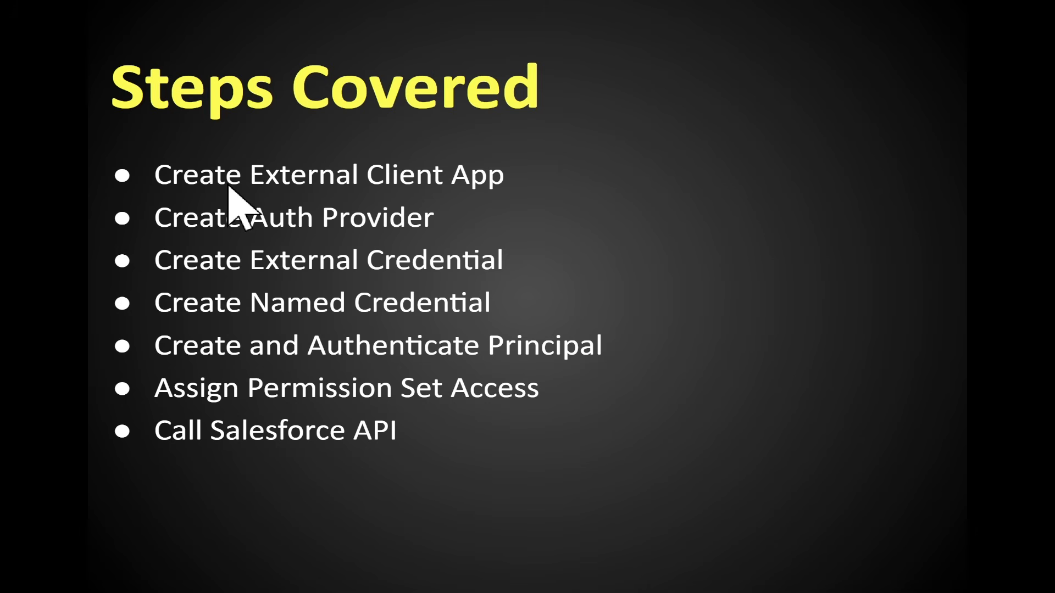
key(alt+Tab)
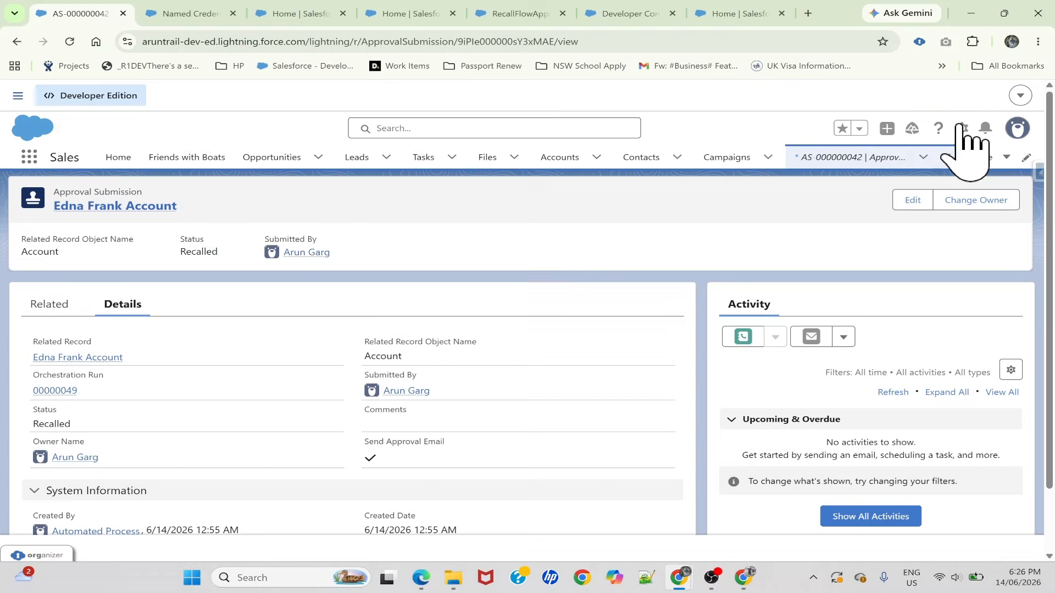
Open Salesforce Setup separately, search it for "Externa" and open the External Client App Manager
click(961, 128)
click(867, 183)
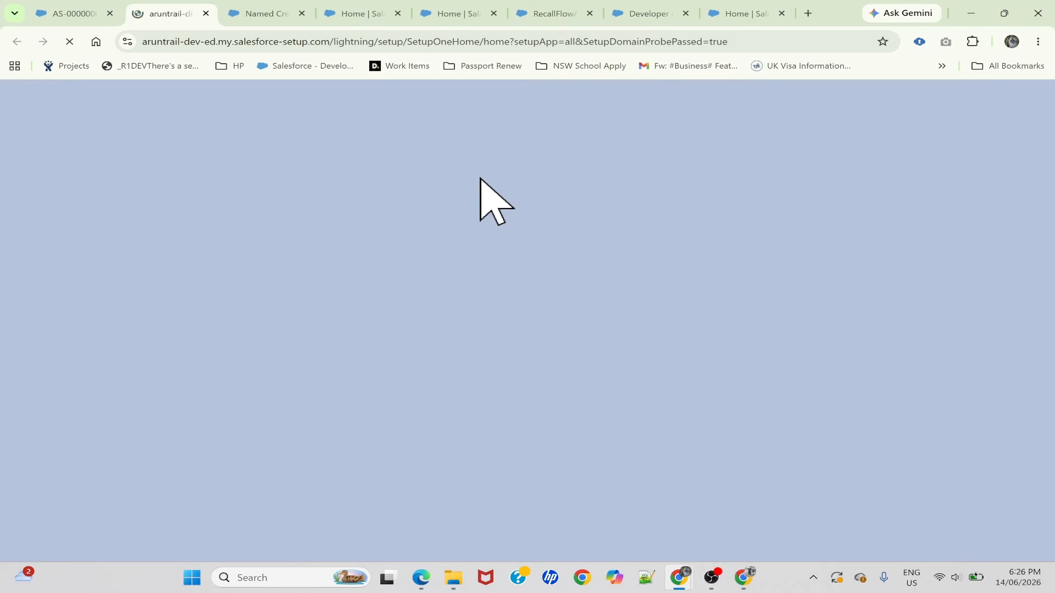
click(83, 189)
text(Es)
key(BackSpace)
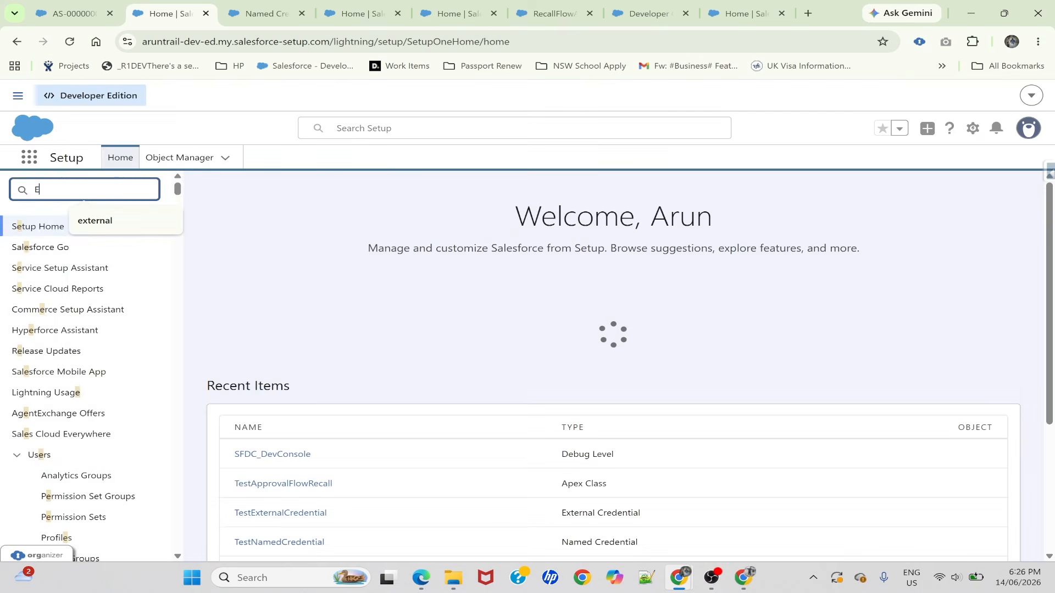
text(xterna)
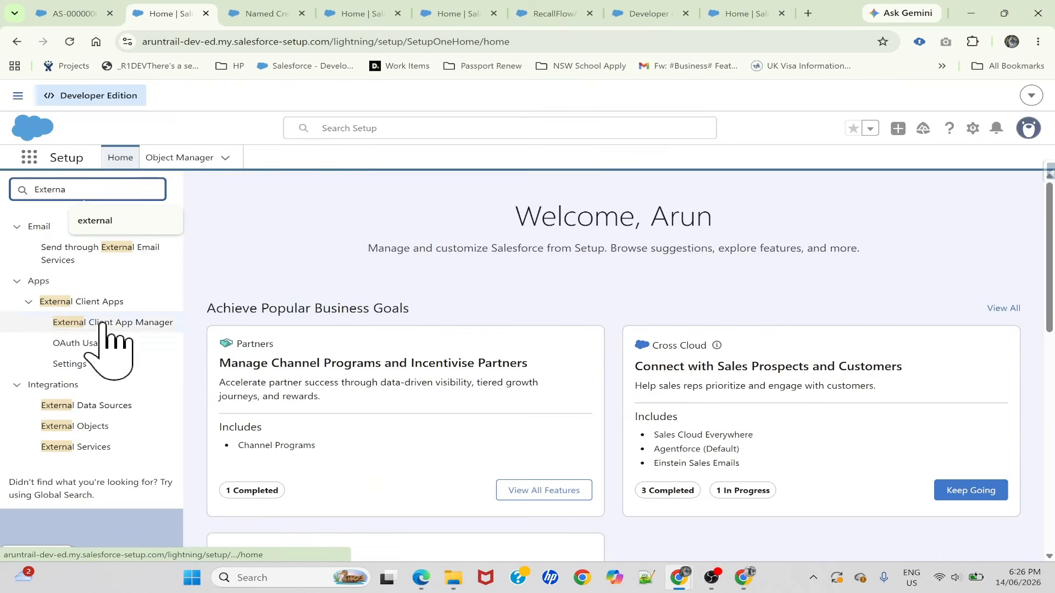
click(103, 323)
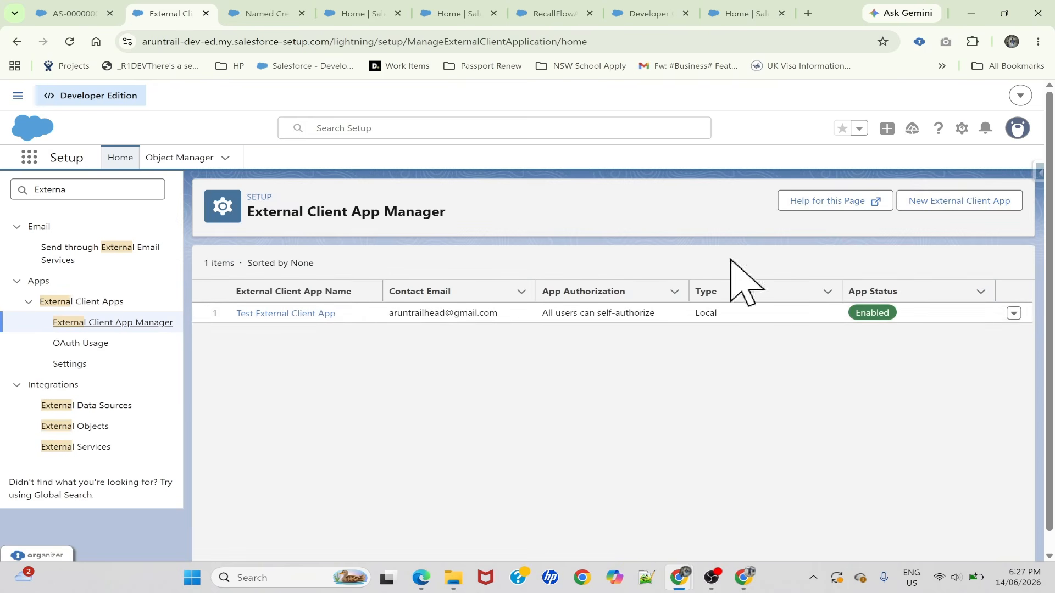
Start a new external client app and name it AuthenticateSalesforceApisApp
click(938, 202)
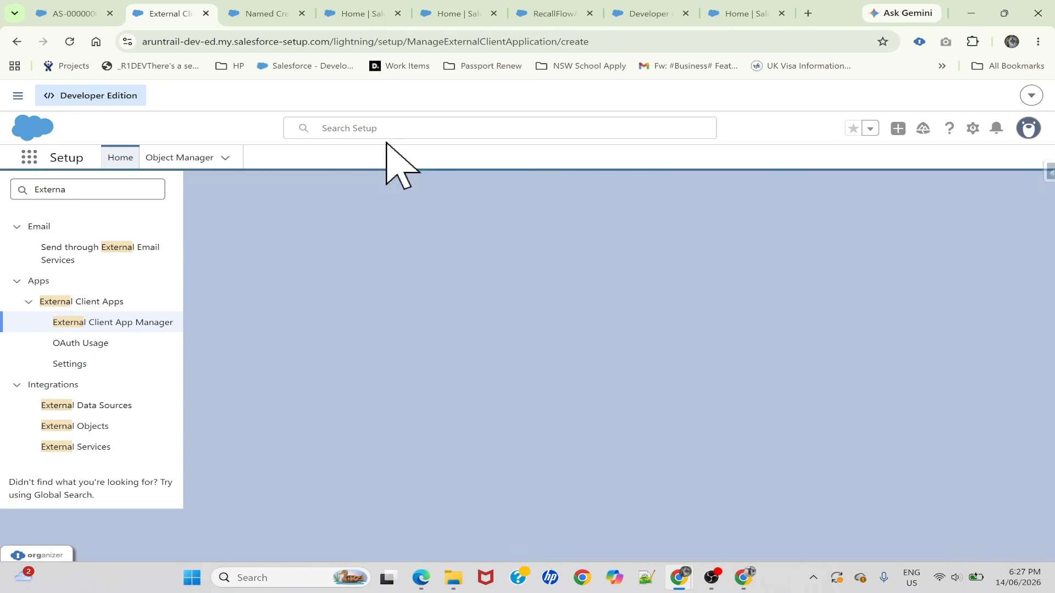
scroll(305, 275, down, 1)
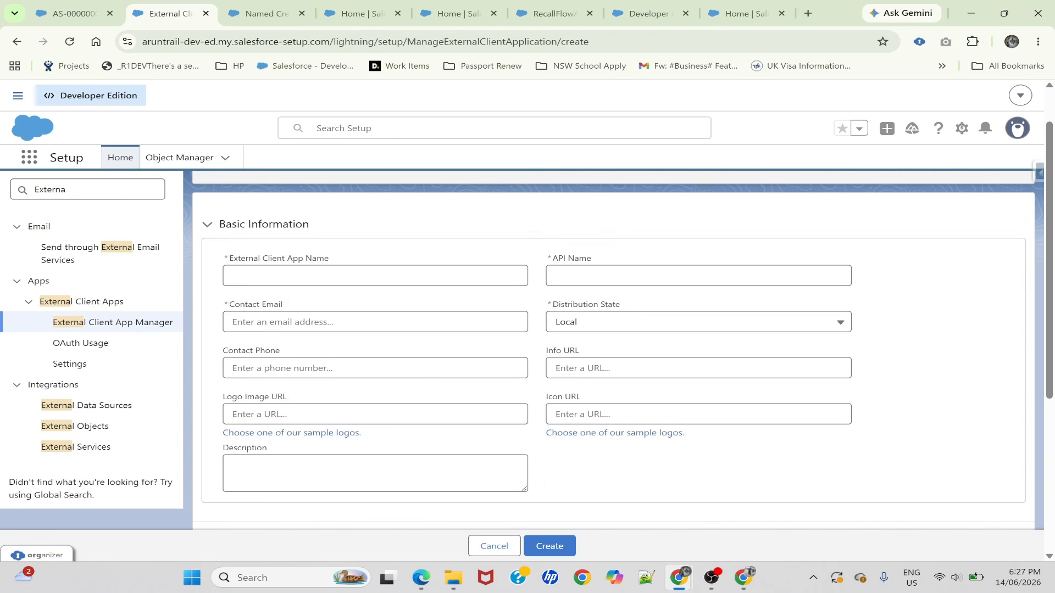
click(305, 276)
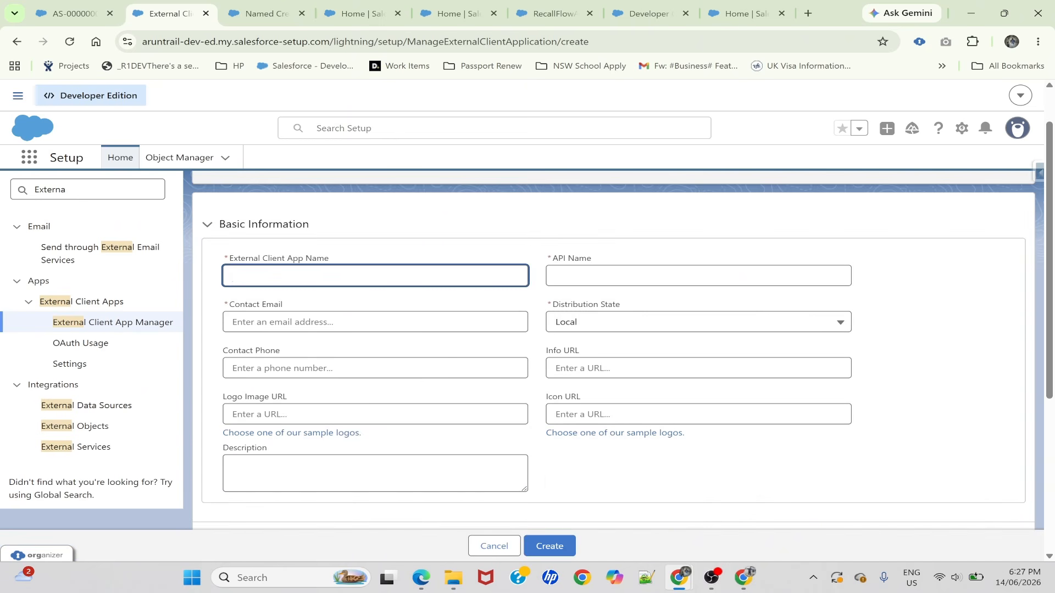
text(AuthenticateSalesfoerce)
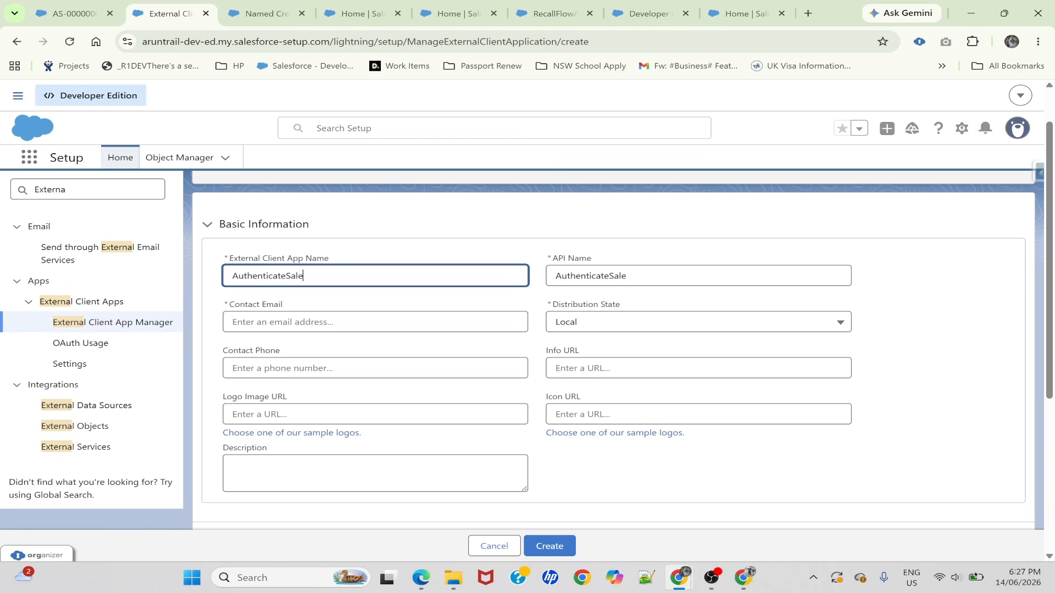
key(BackSpace)
key(BackSpace)
key(BackSpace)
key(BackSpace)
text(rceApis)
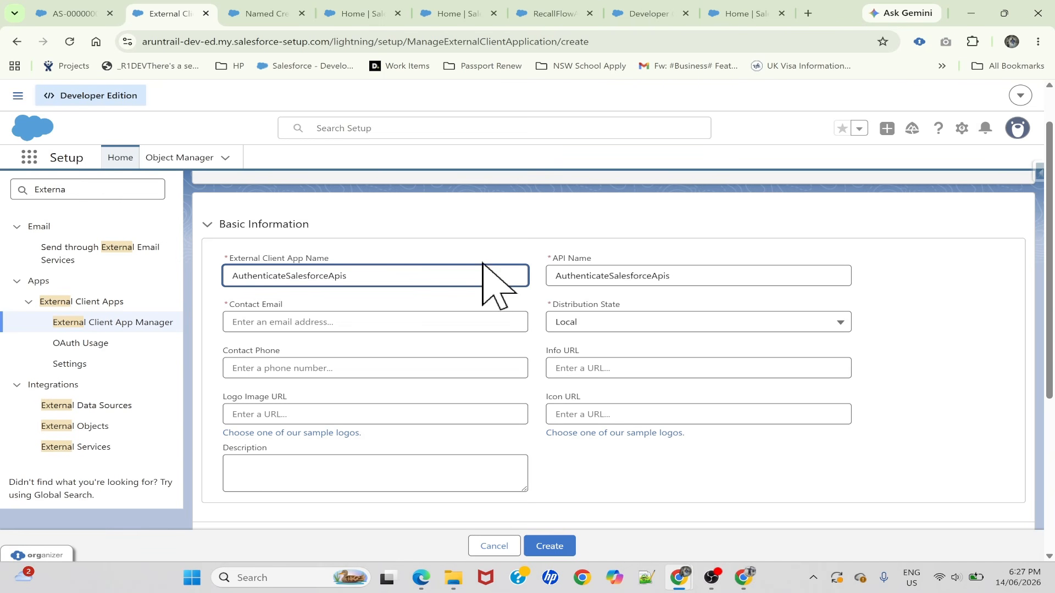
text(App)
click(445, 297)
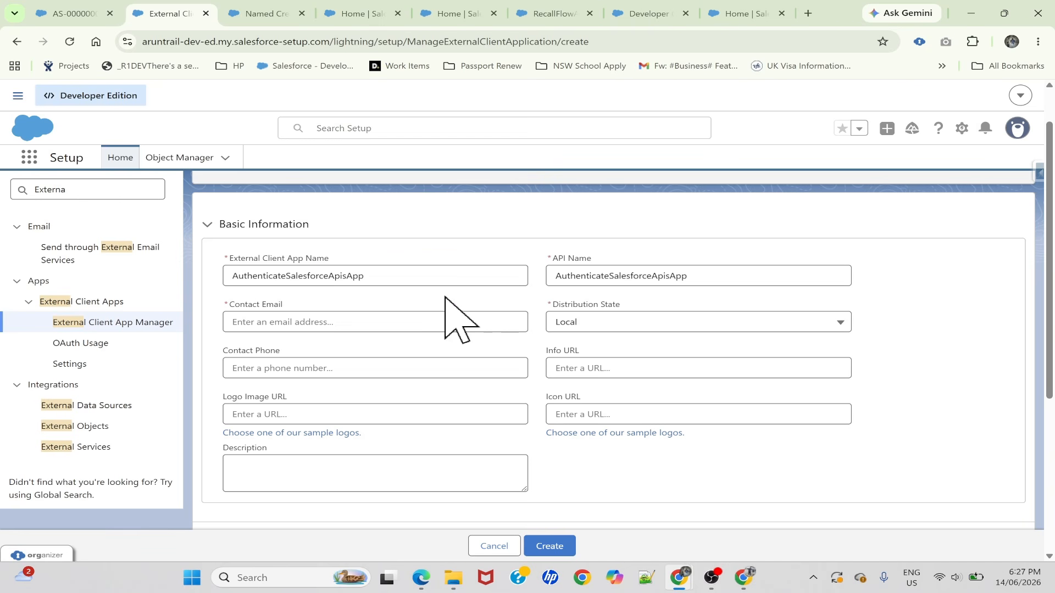
Fill in the app's contact email with the saved address and keep the distribution state as Local
click(374, 322)
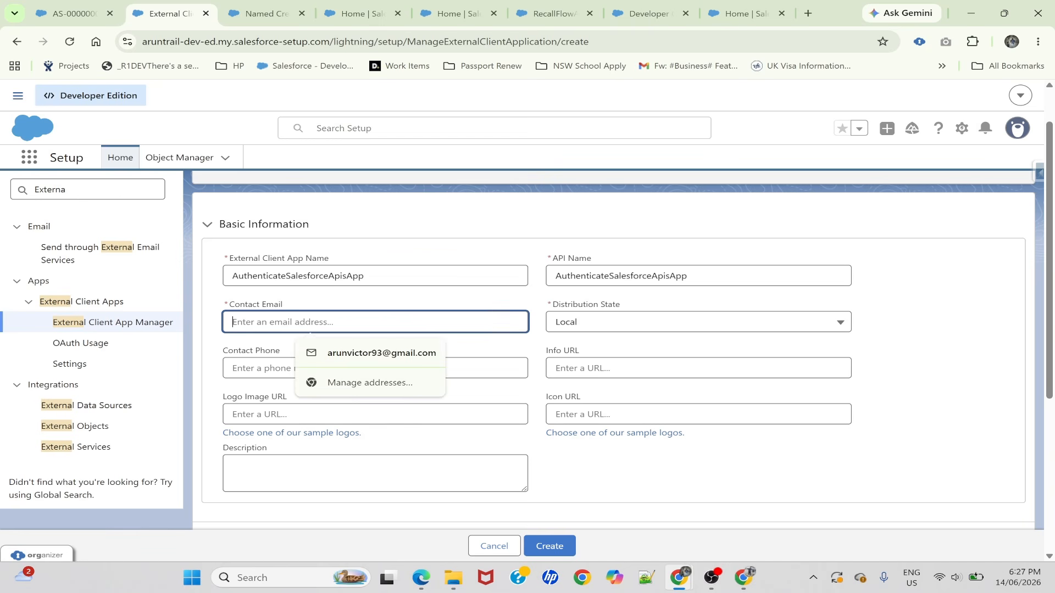
click(363, 354)
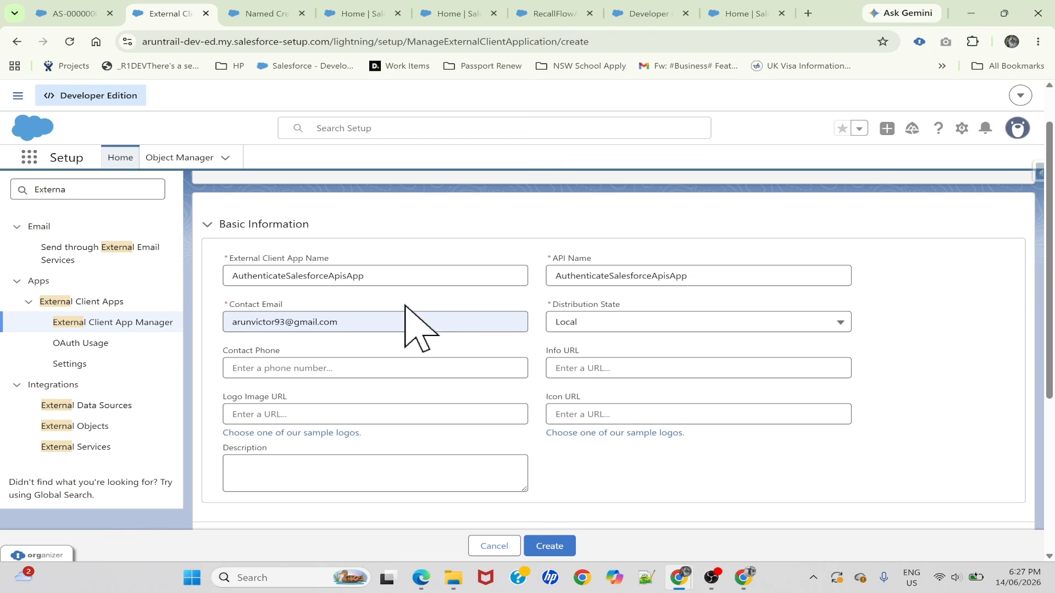
click(583, 325)
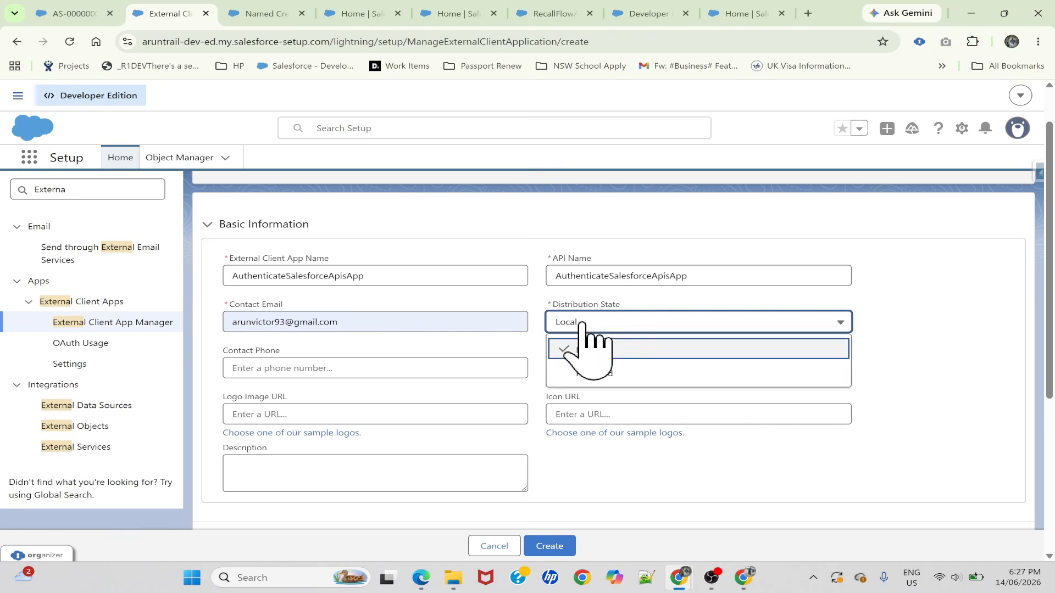
click(581, 323)
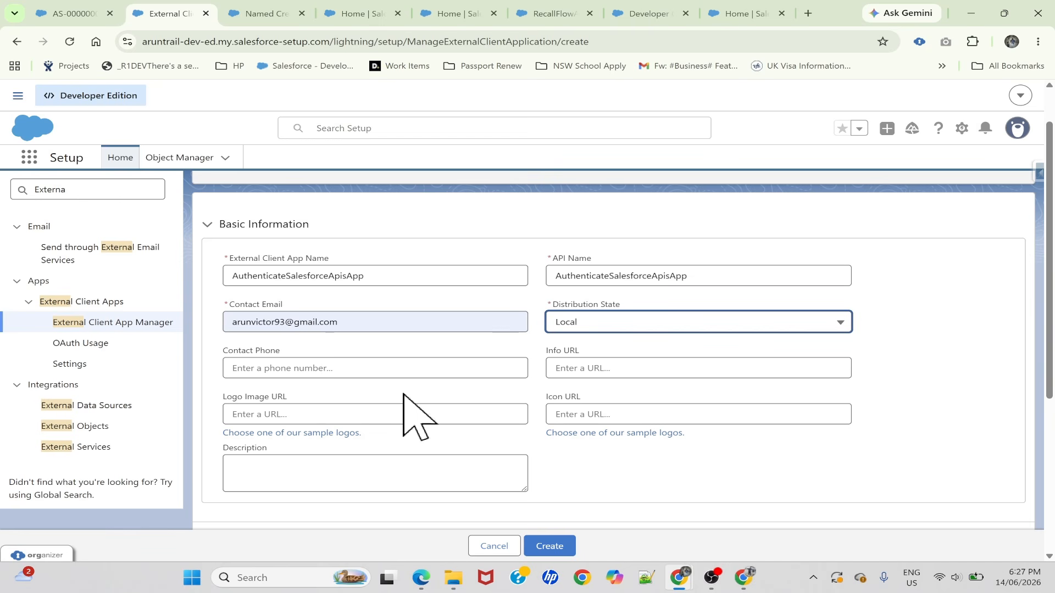
Enable OAuth in the API settings of the new external client app
scroll(417, 417, down, 4)
scroll(330, 418, up, 2)
scroll(263, 442, down, 1)
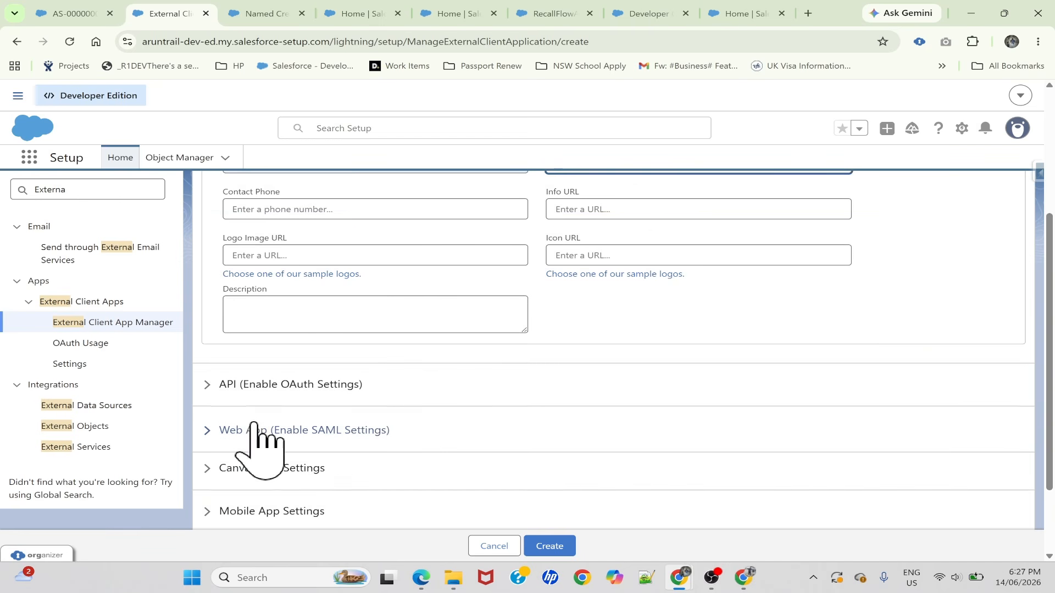
click(222, 385)
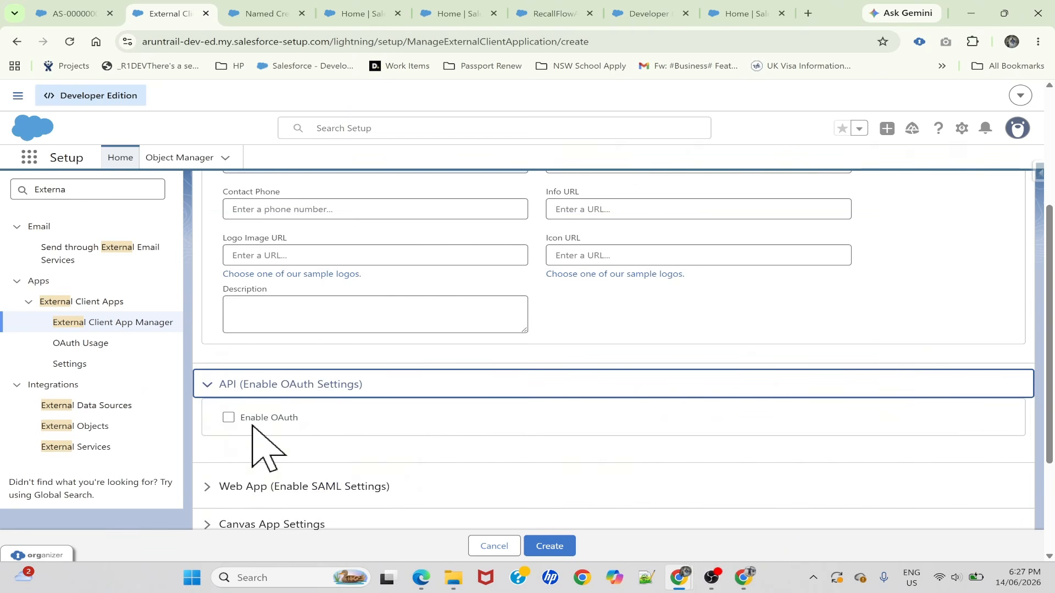
click(229, 417)
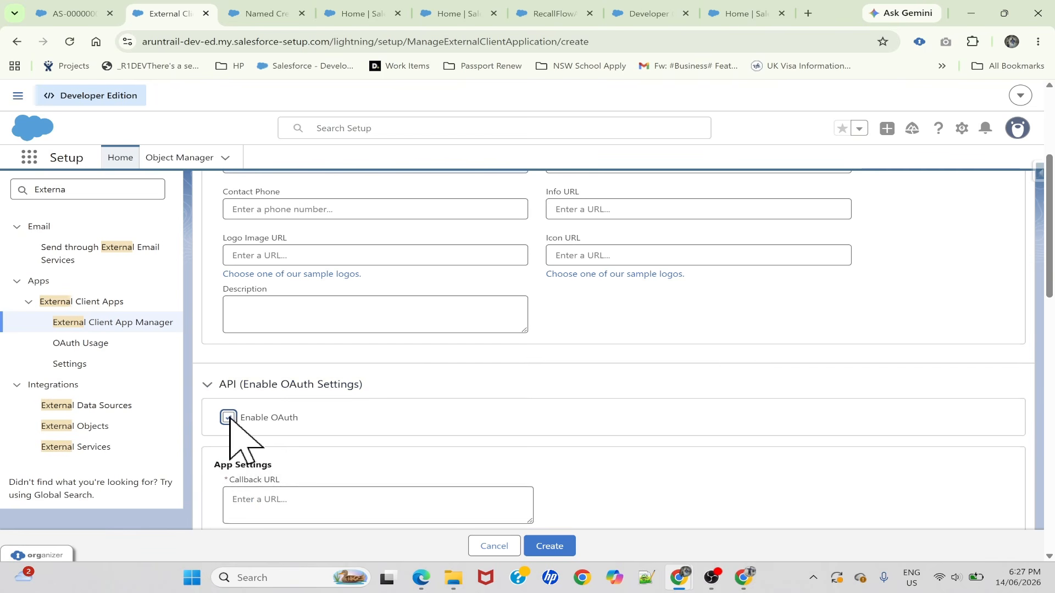
Copy the org's salesforce-setup.com base URL from the page address and enter it as the Callback URL without a trailing slash
scroll(332, 445, down, 4)
scroll(324, 431, up, 1)
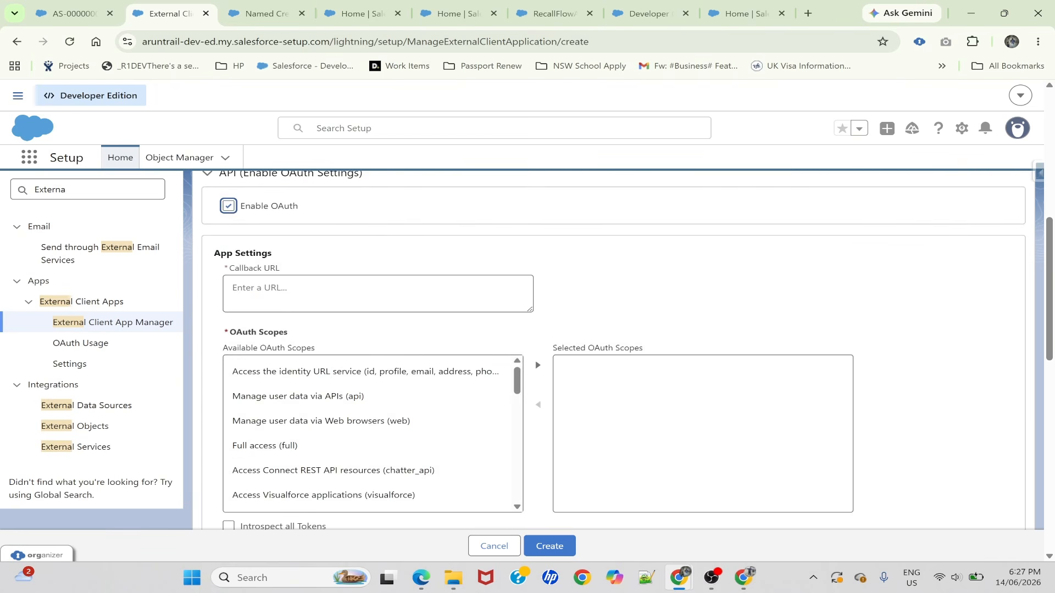
click(330, 294)
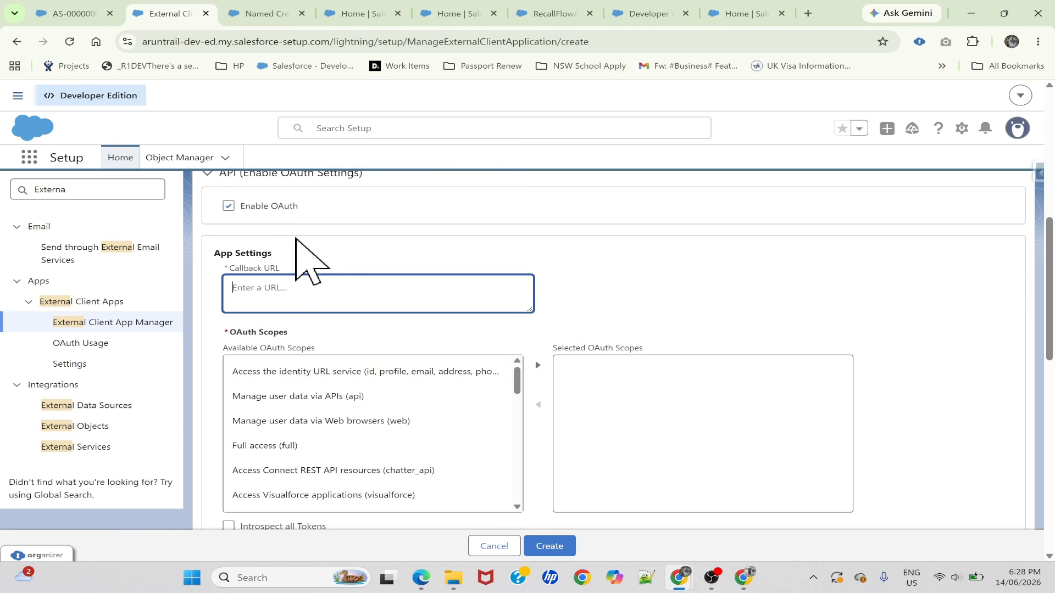
click(308, 42)
click(332, 42)
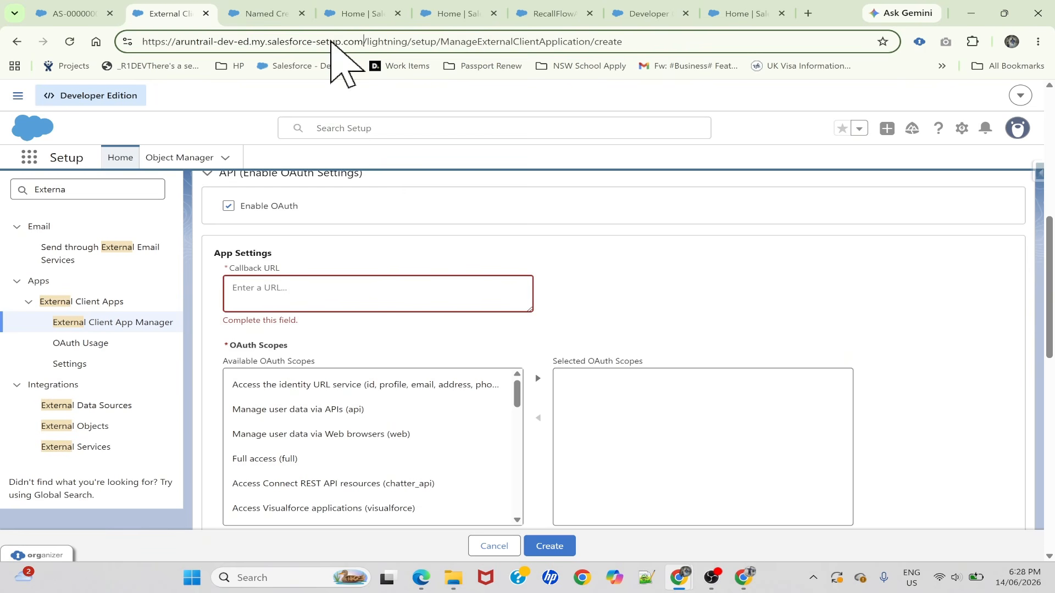
drag(364, 42, 74, 41)
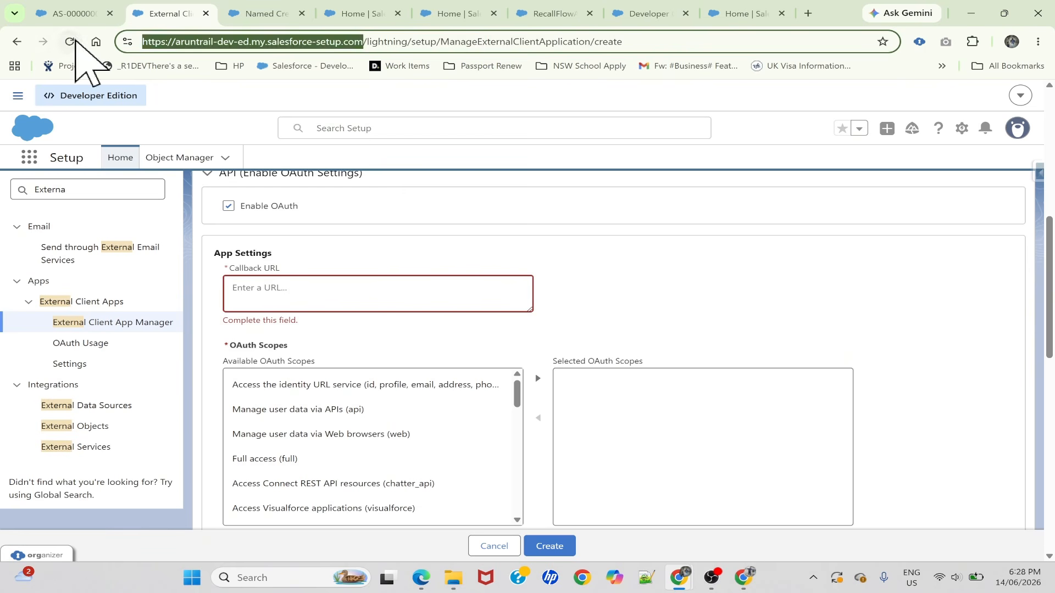
key(ctrl+c)
click(236, 281)
key(ctrl+v)
key(BackSpace)
click(609, 309)
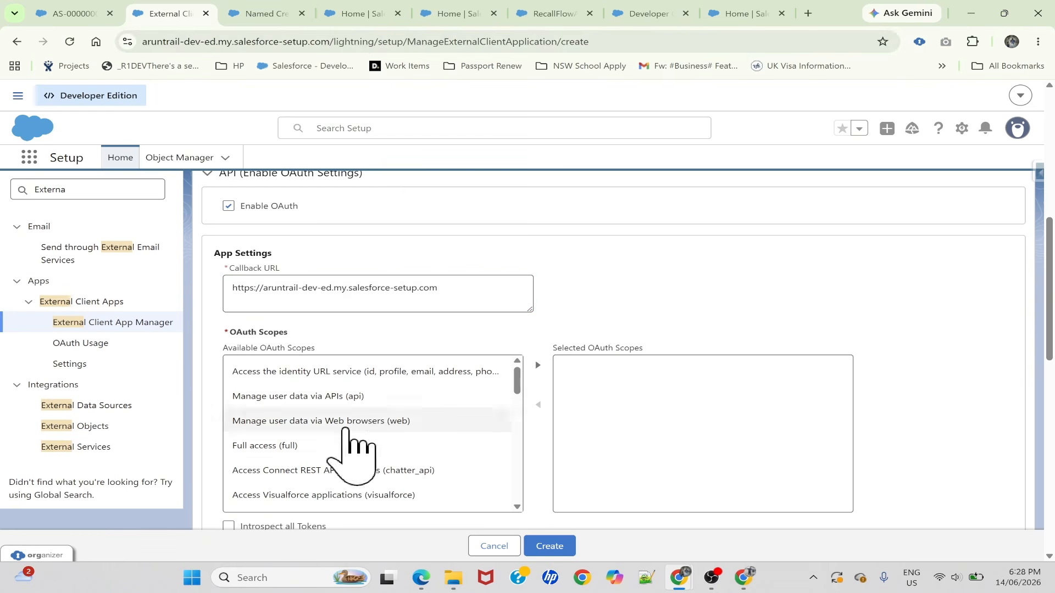
Add the Full access (full) scope to the app's selected OAuth scopes
scroll(330, 428, down, 1)
scroll(275, 420, up, 1)
scroll(250, 410, up, 1)
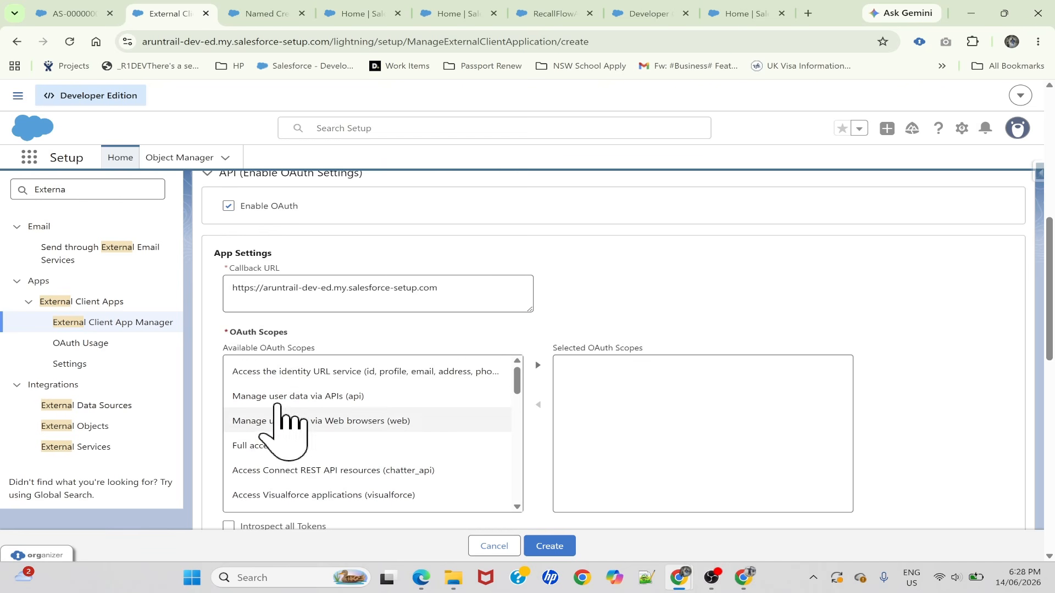
click(277, 446)
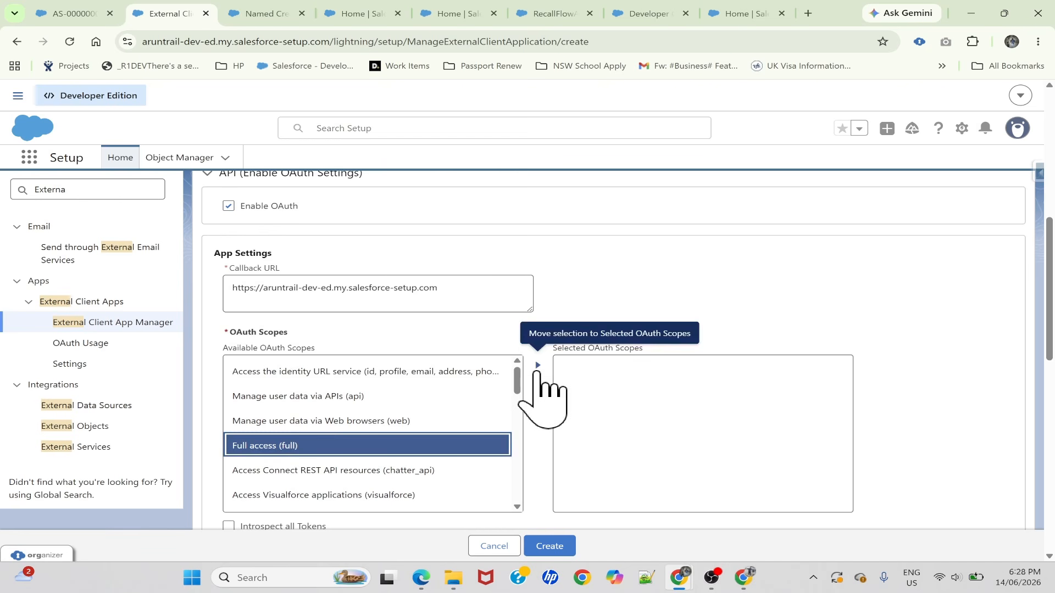
click(537, 365)
Add the OAuth scopes Manage user data via Web browsers (web) and Perform requests at any time (refresh_token, offline_access)
scroll(330, 450, down, 5)
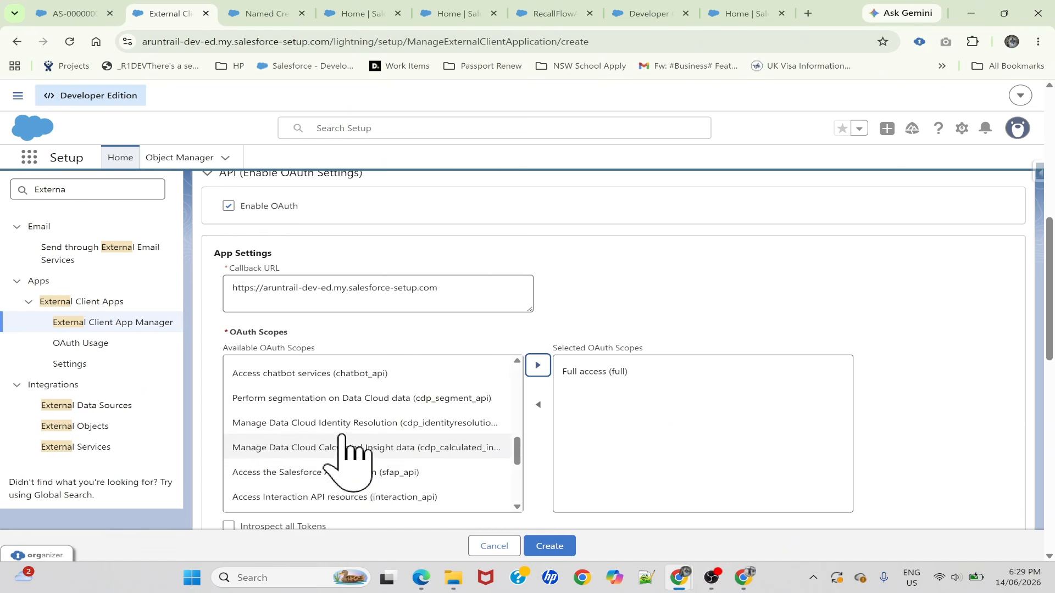
scroll(329, 448, up, 5)
click(291, 421)
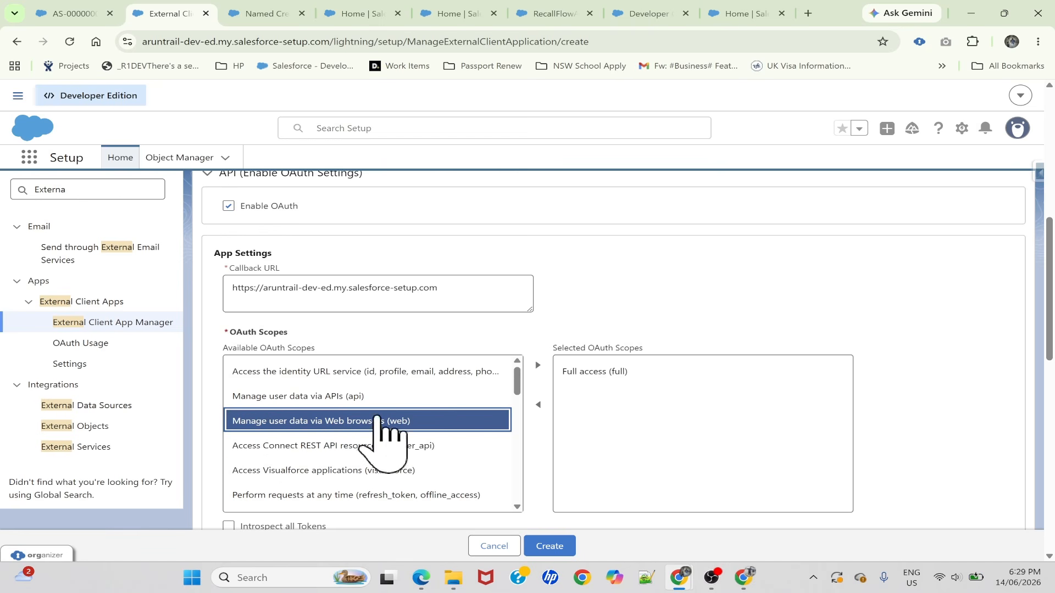
click(538, 364)
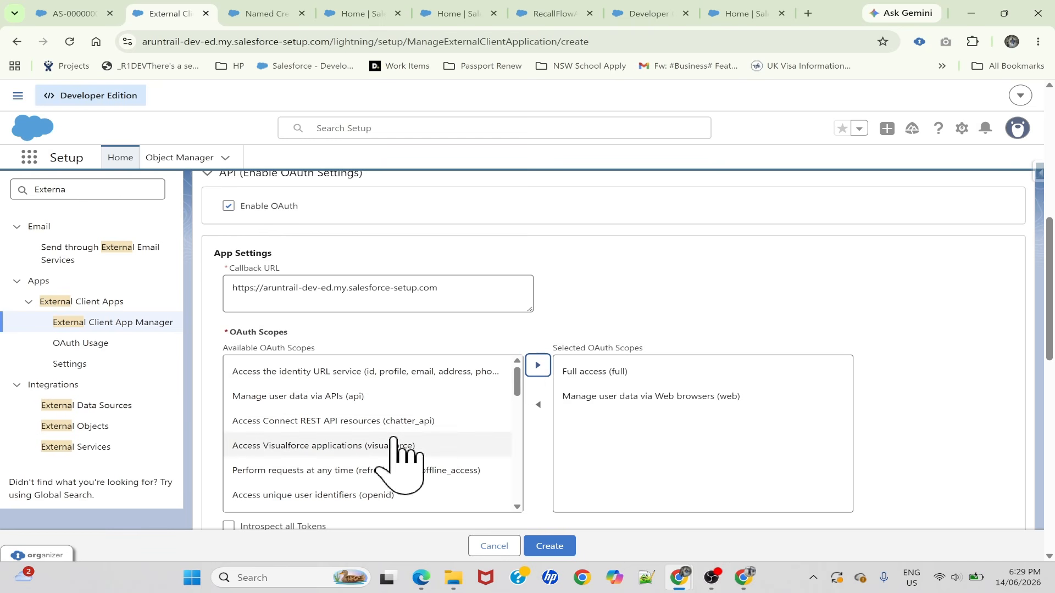
scroll(299, 445, down, 2)
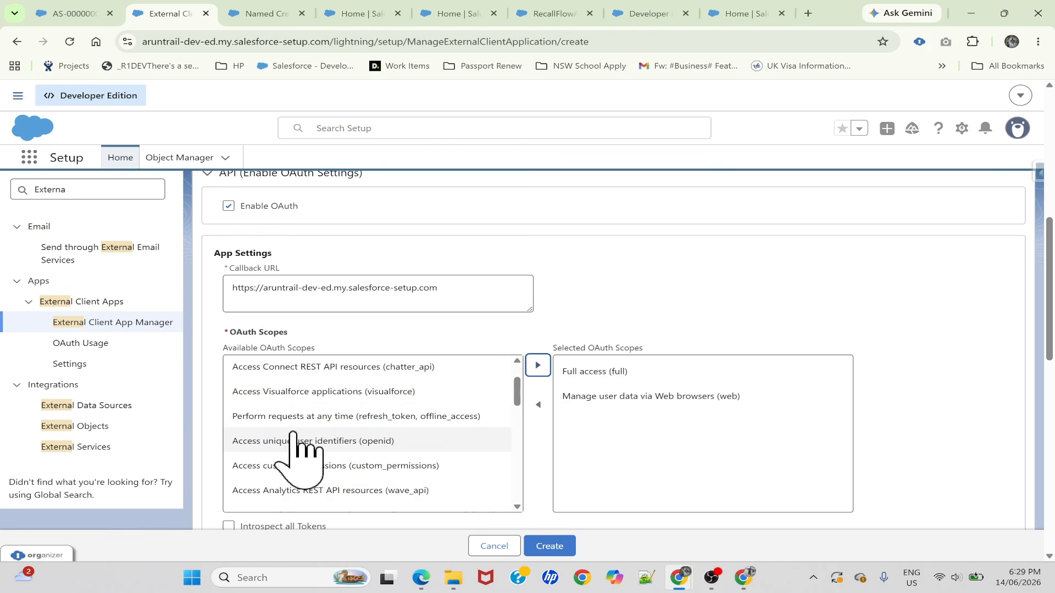
click(299, 417)
click(538, 365)
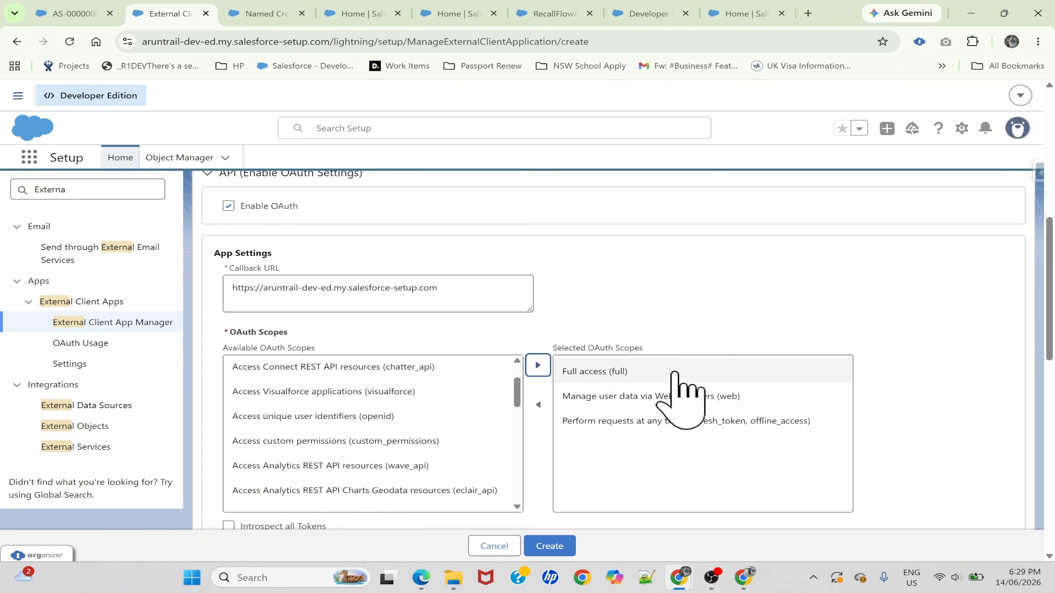
Create the external client app, keeping the default flow enablement and security options
scroll(682, 388, down, 2)
scroll(440, 440, down, 6)
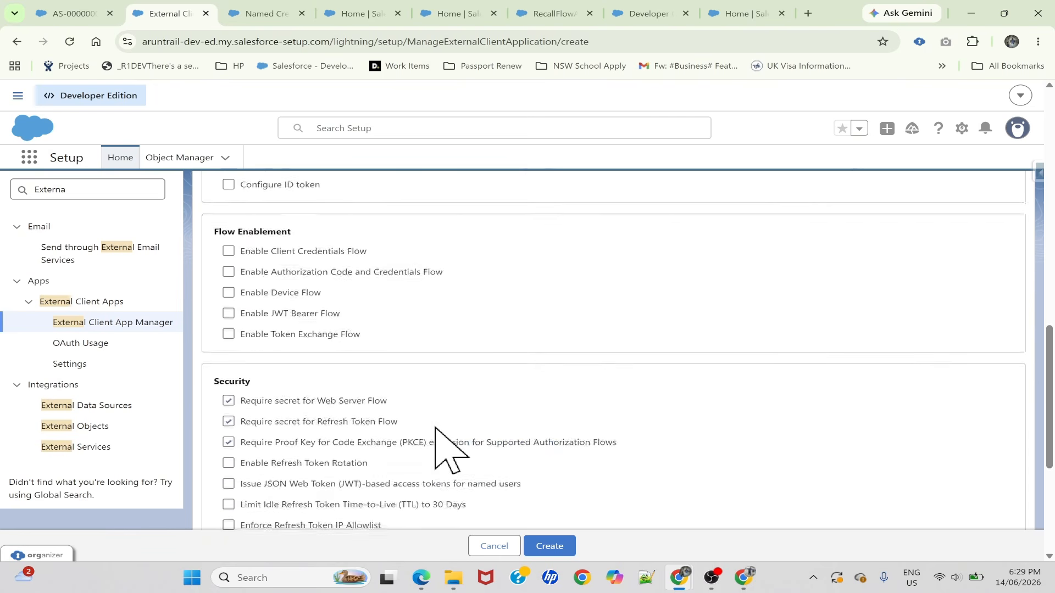
scroll(436, 440, down, 4)
click(553, 545)
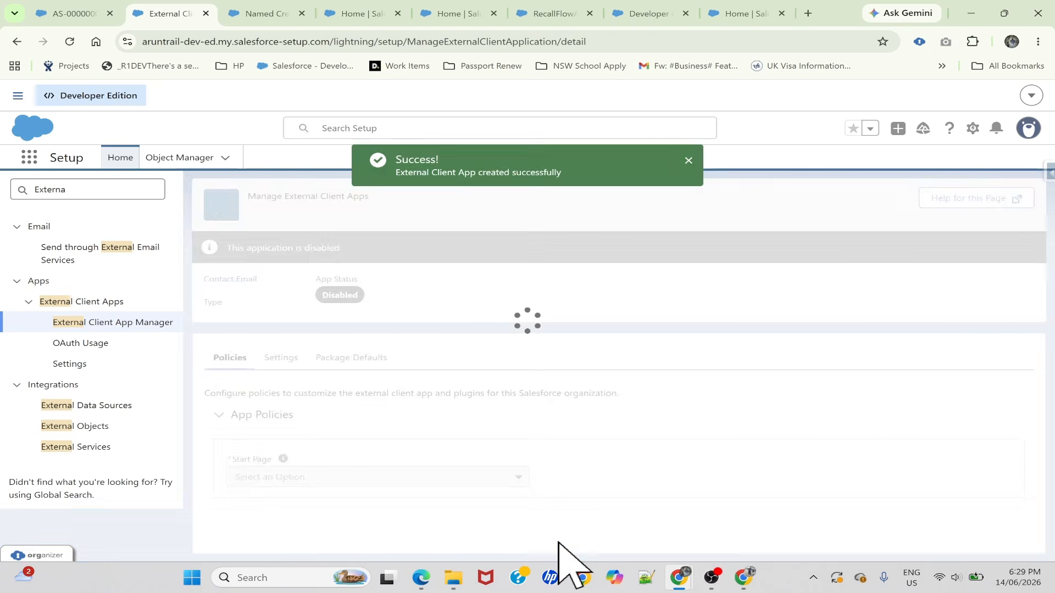
Review the new app's OAuth policies and its OAuth settings, including the callback URL and selected scopes
click(240, 510)
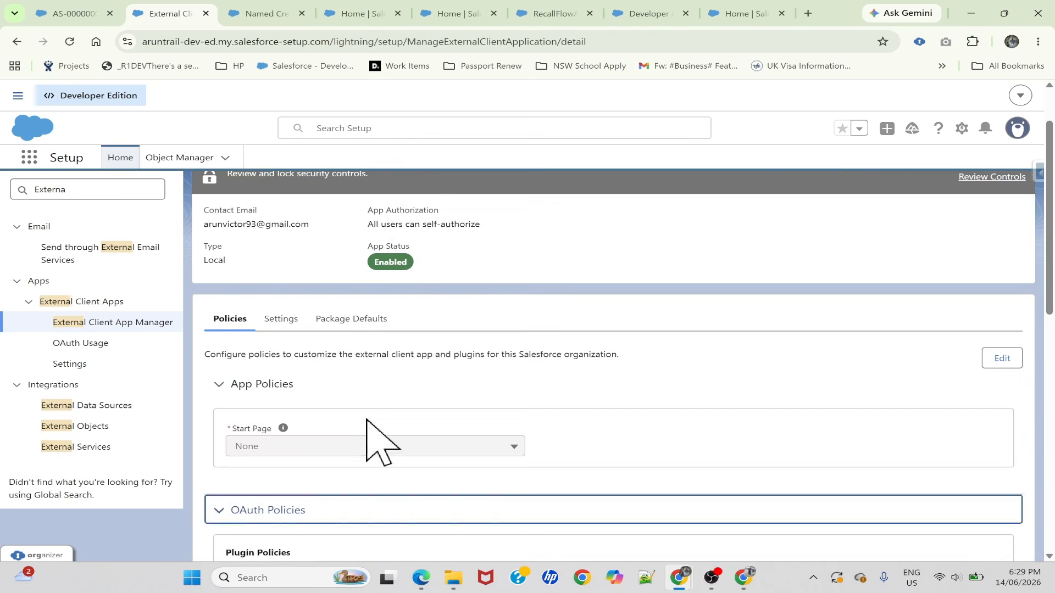
scroll(367, 428, down, 4)
scroll(248, 341, up, 5)
scroll(282, 419, down, 6)
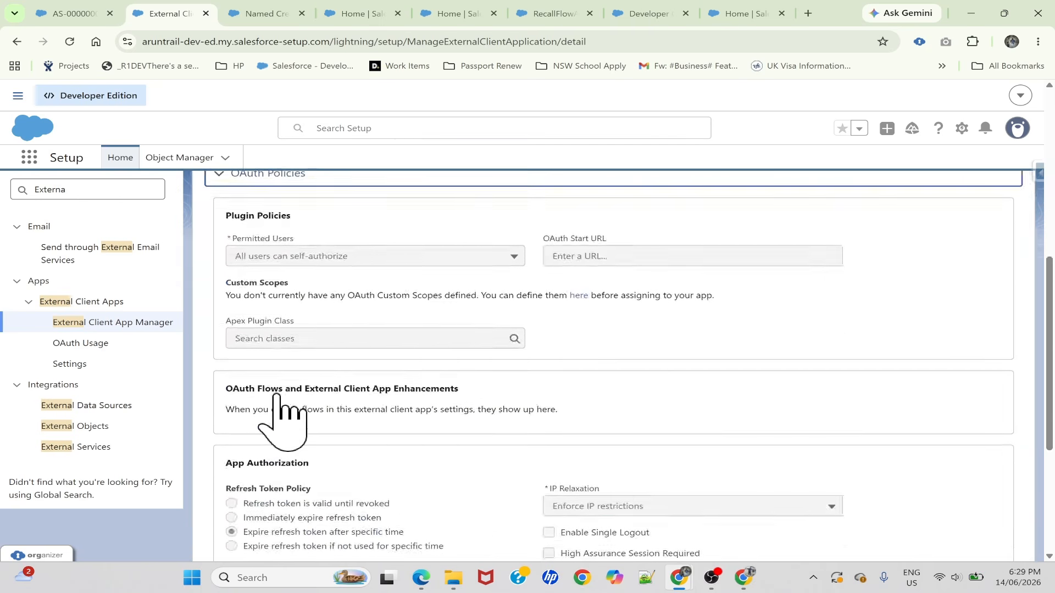
scroll(286, 415, up, 7)
click(280, 392)
scroll(319, 418, down, 8)
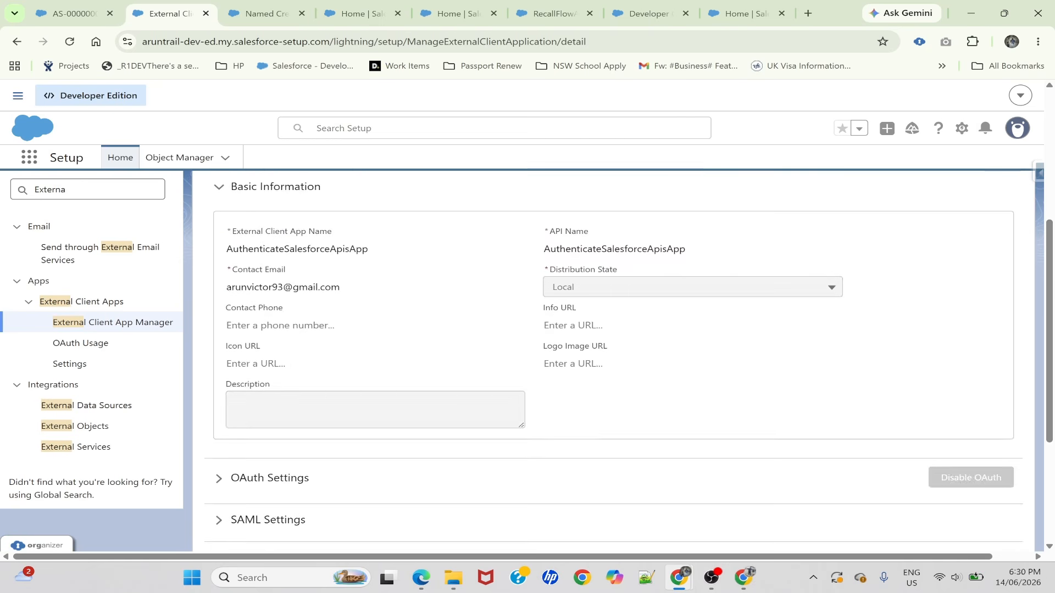
click(261, 275)
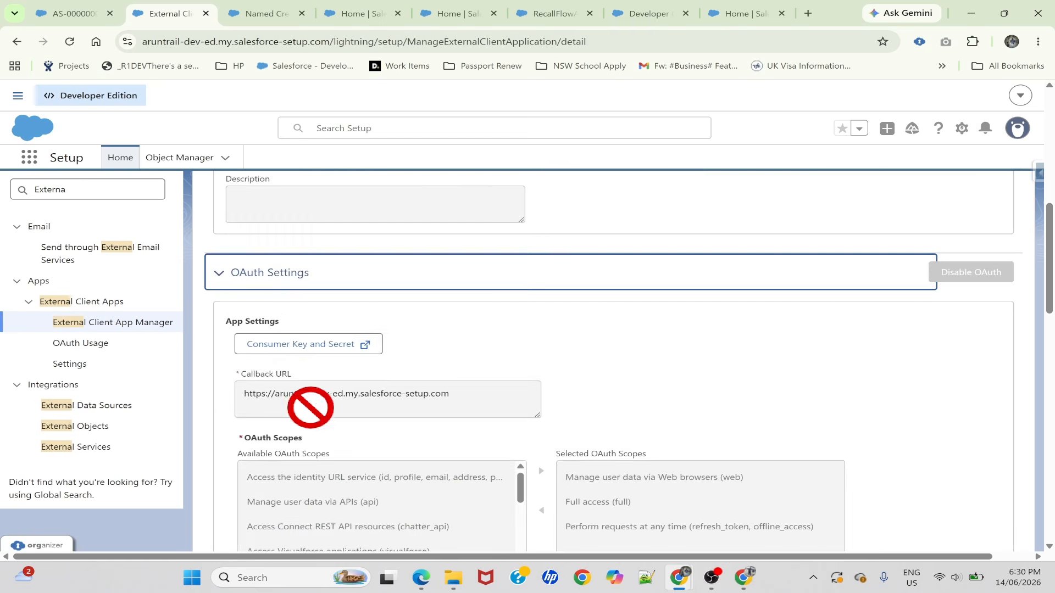
scroll(330, 379, down, 1)
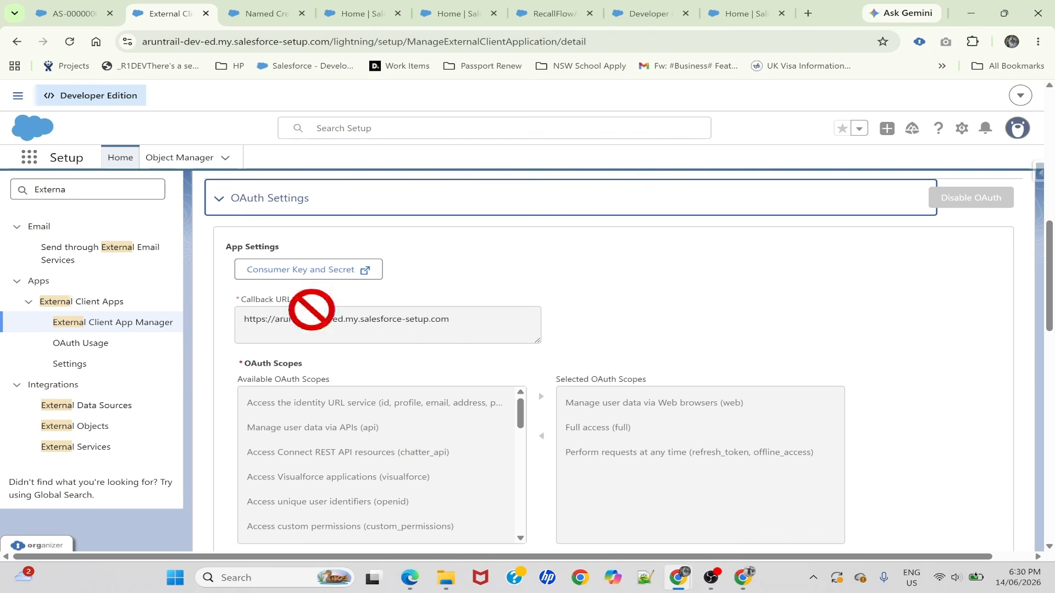
Search Setup for Auth and open the Auth Providers page in a separate browser tab
scroll(248, 283, up, 10)
key(ctrl+a)
text(aujth)
key(BackSpace)
key(BackSpace)
key(BackSpace)
key(BackSpace)
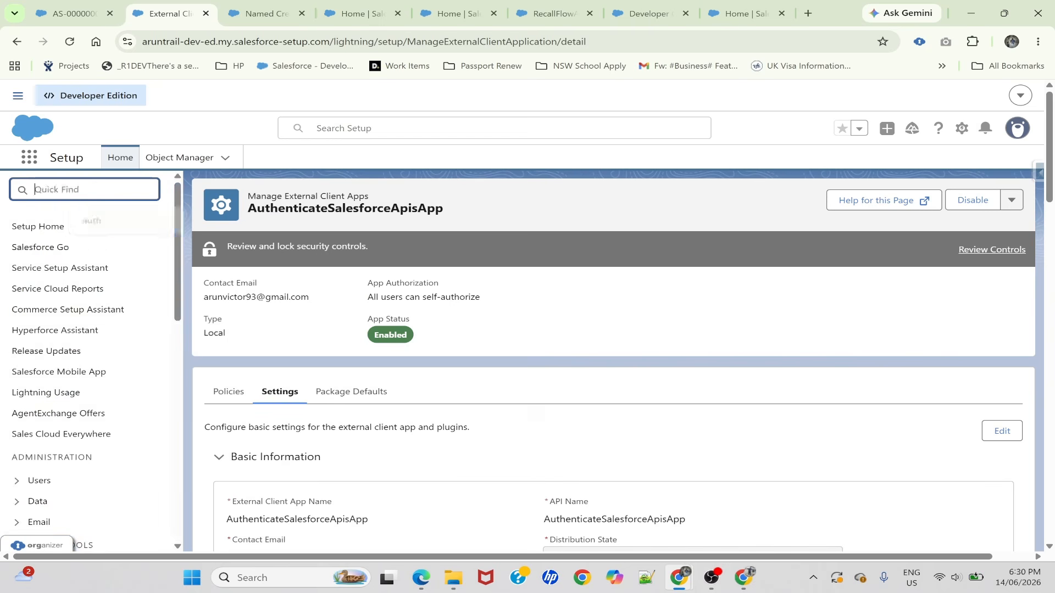
text(Auth)
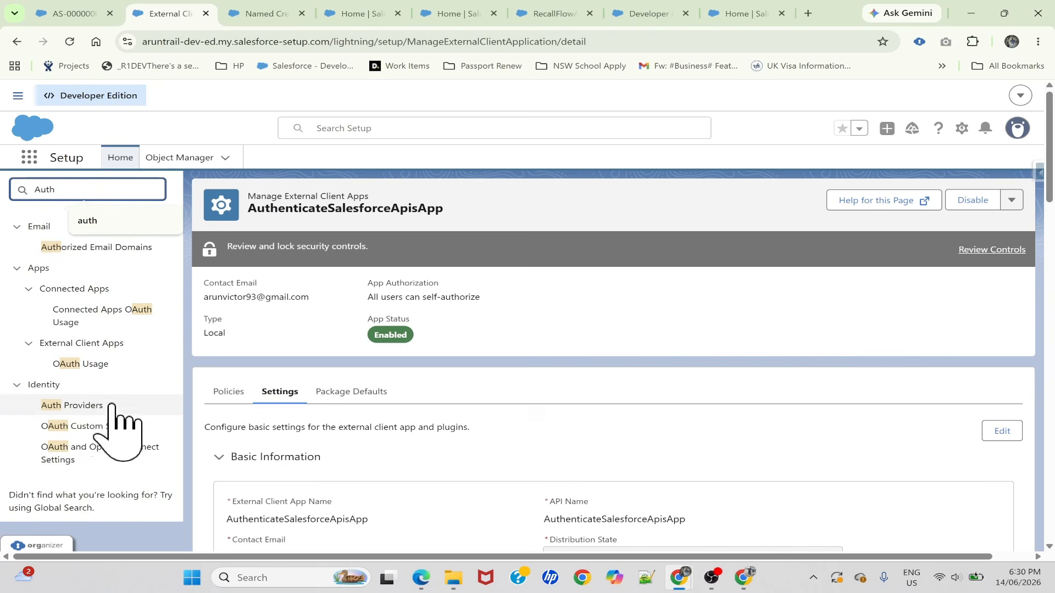
right_click(74, 407)
click(137, 174)
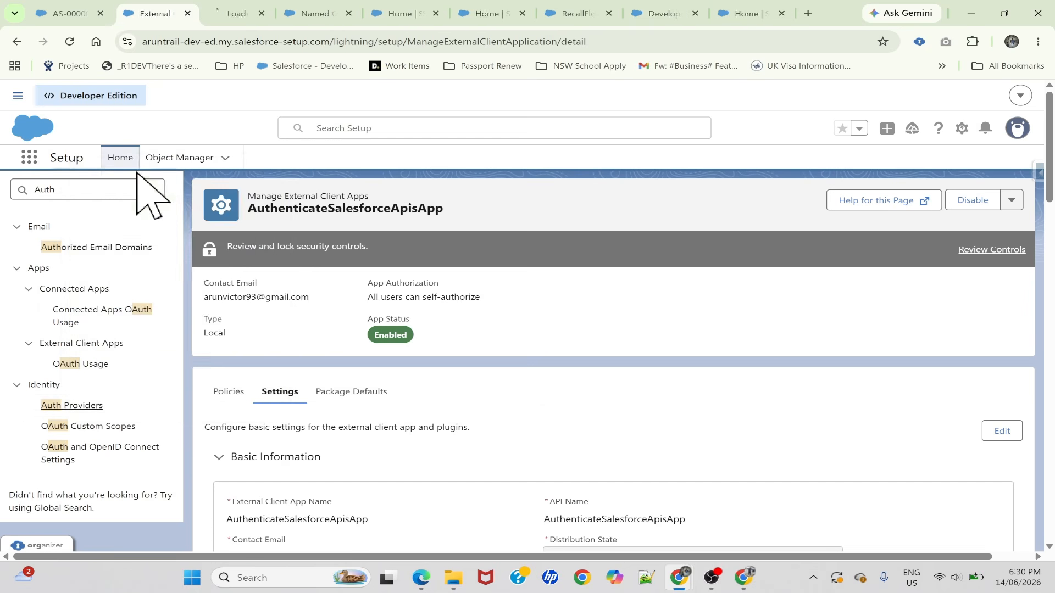
click(245, 13)
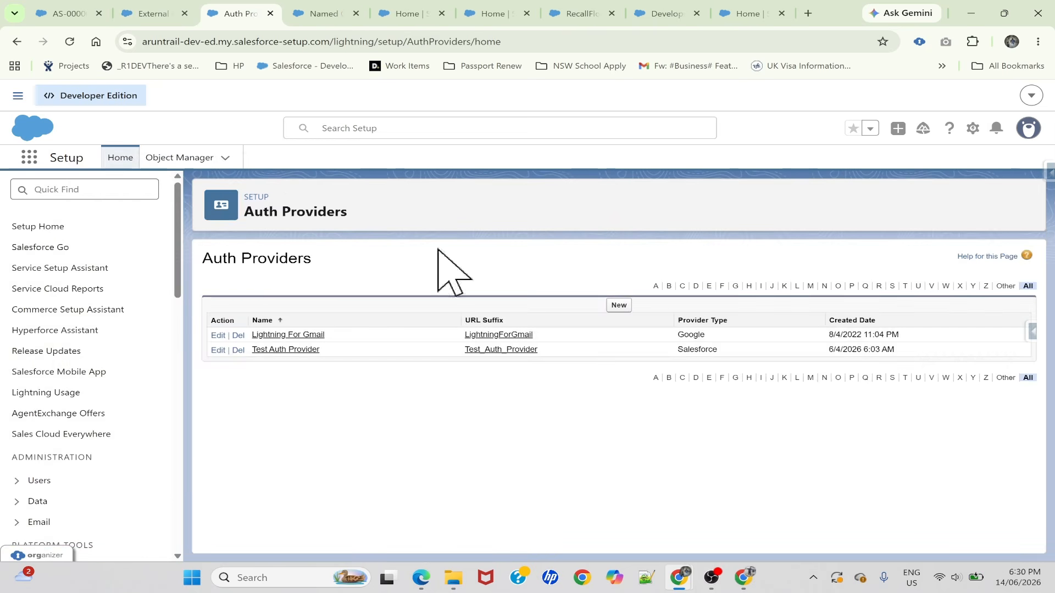
Start a new auth provider with Salesforce as its provider type
click(615, 305)
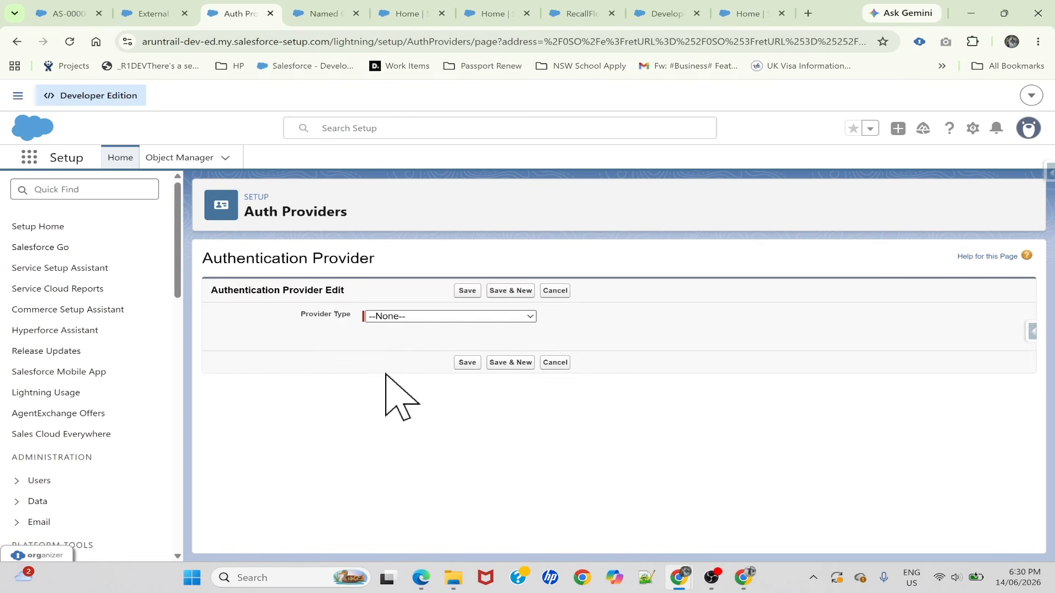
click(390, 317)
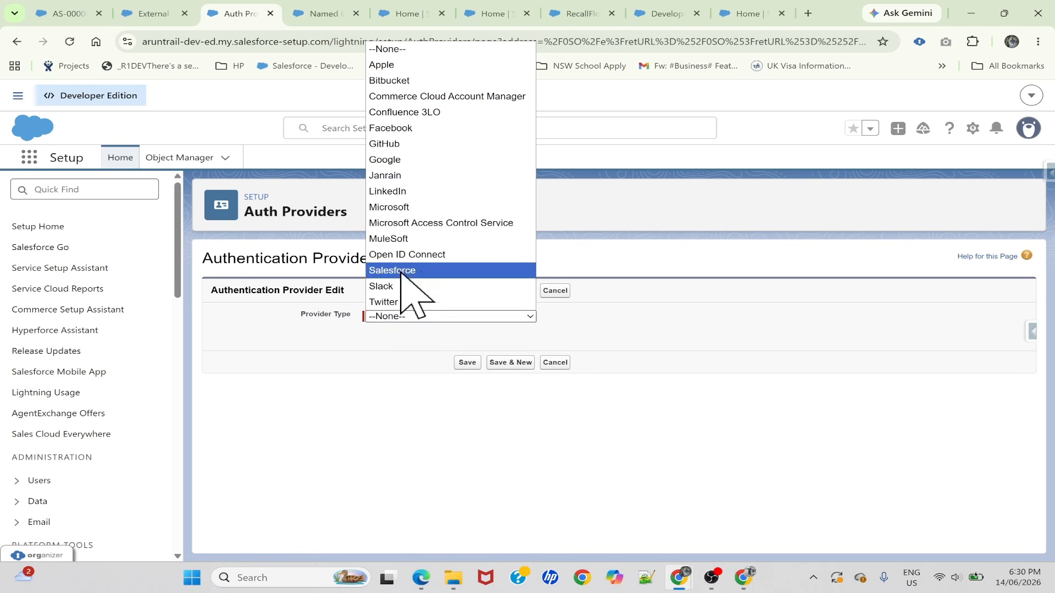
click(402, 270)
Name the auth provider SF_APIAuthProvider and let its URL suffix fill in to match
click(420, 333)
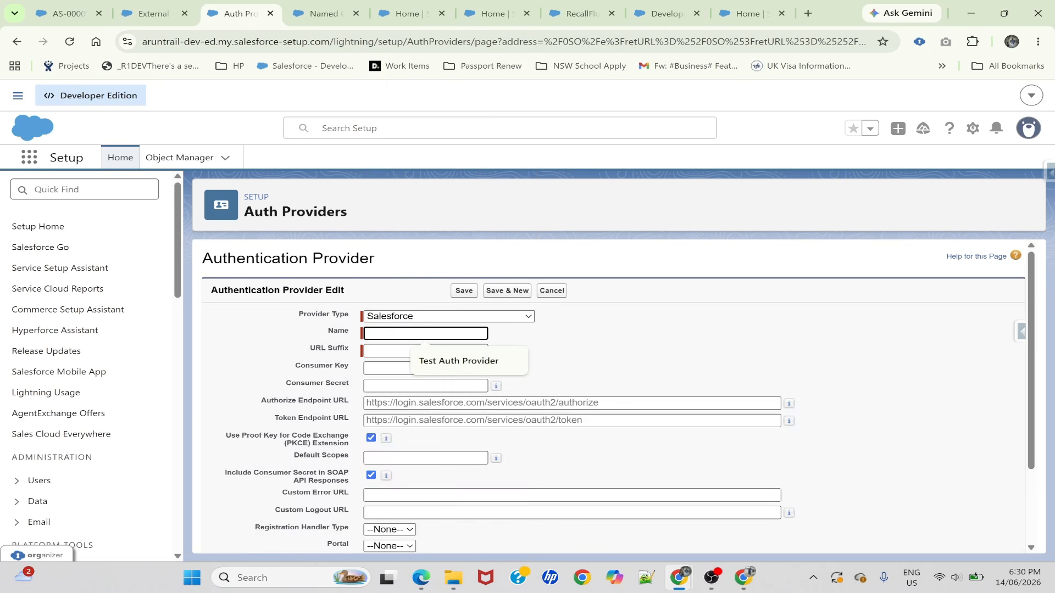
text(SF_APIAuthProvider)
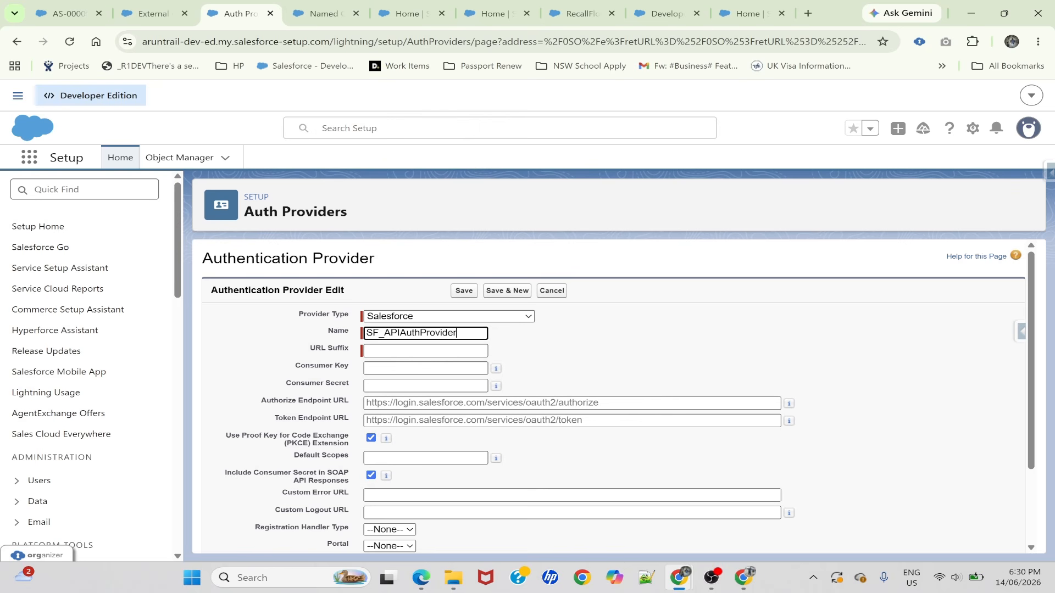
click(544, 343)
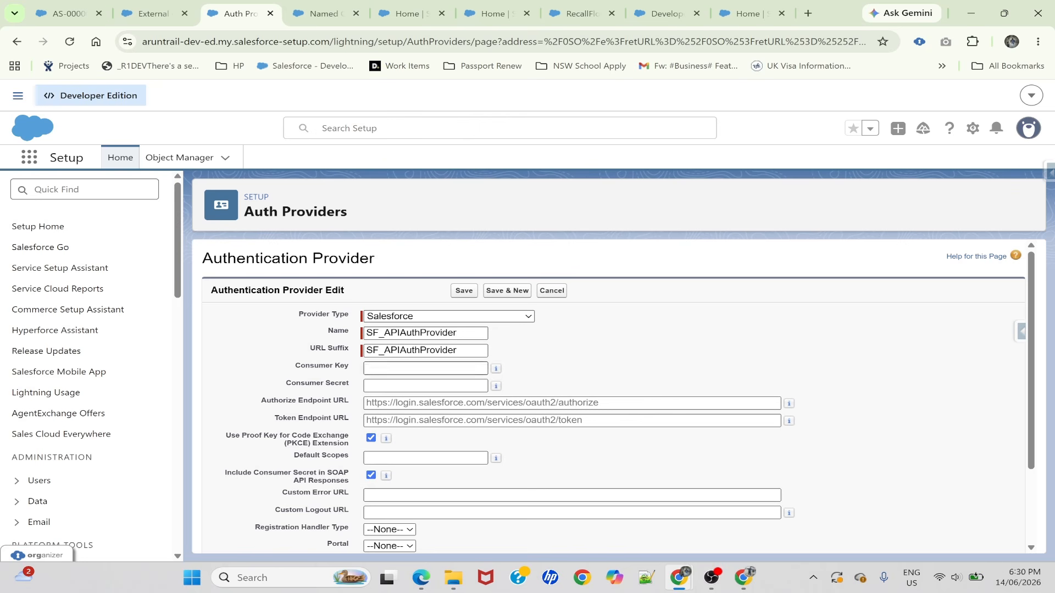
click(426, 368)
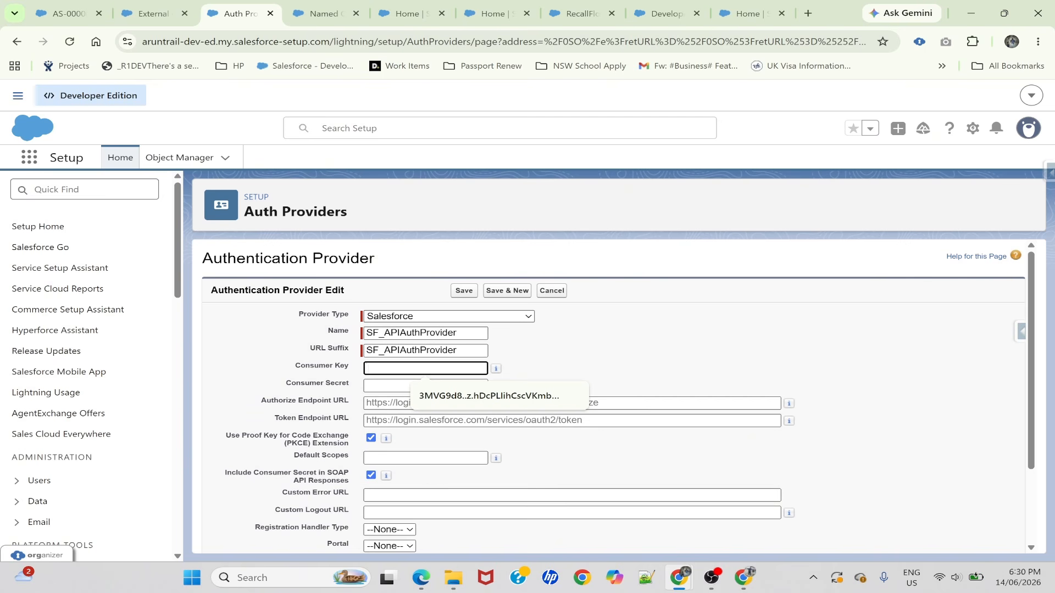
click(574, 368)
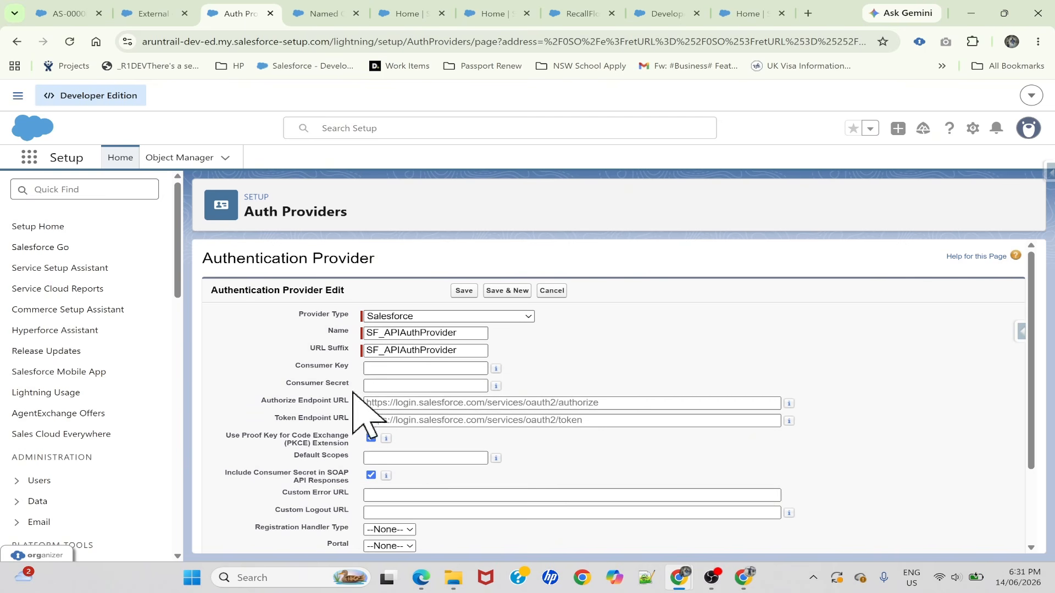
click(370, 437)
Open the consumer key and secret page from the OAuth settings of AuthenticateSalesforceApisApp
click(163, 13)
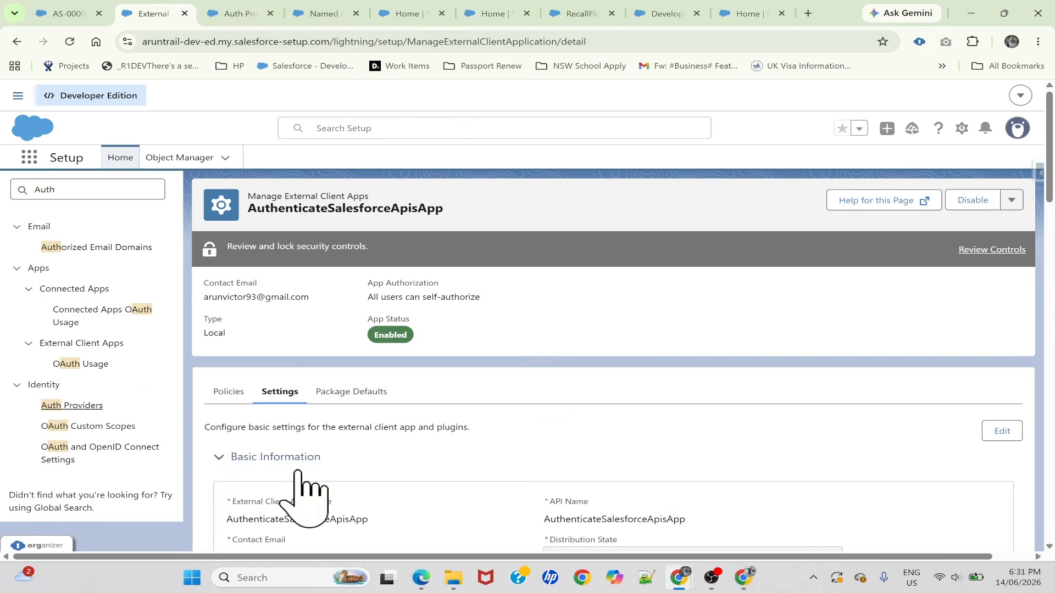
scroll(308, 489, down, 5)
scroll(302, 354, down, 3)
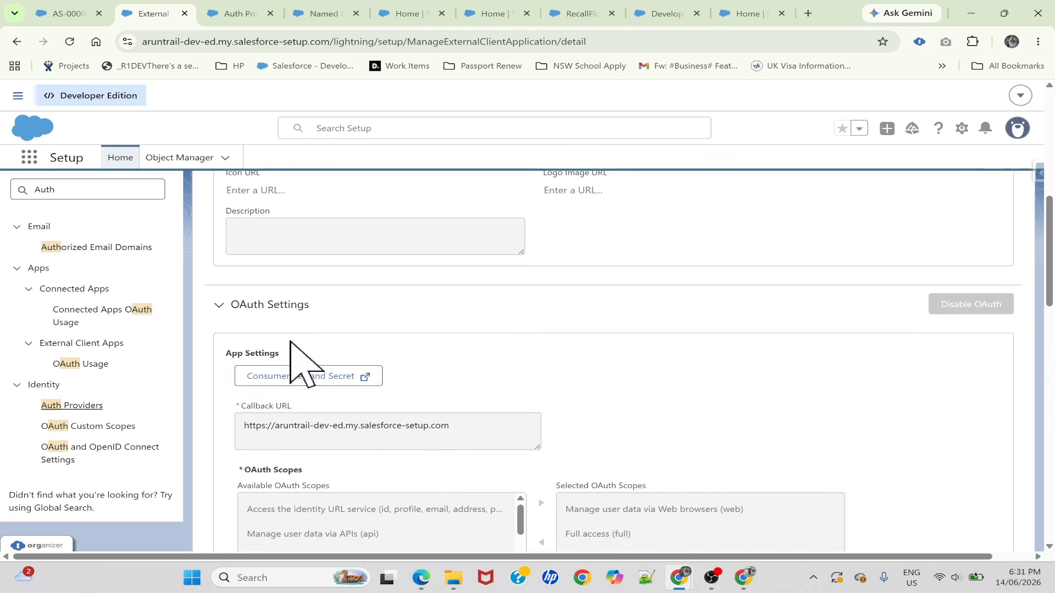
click(311, 380)
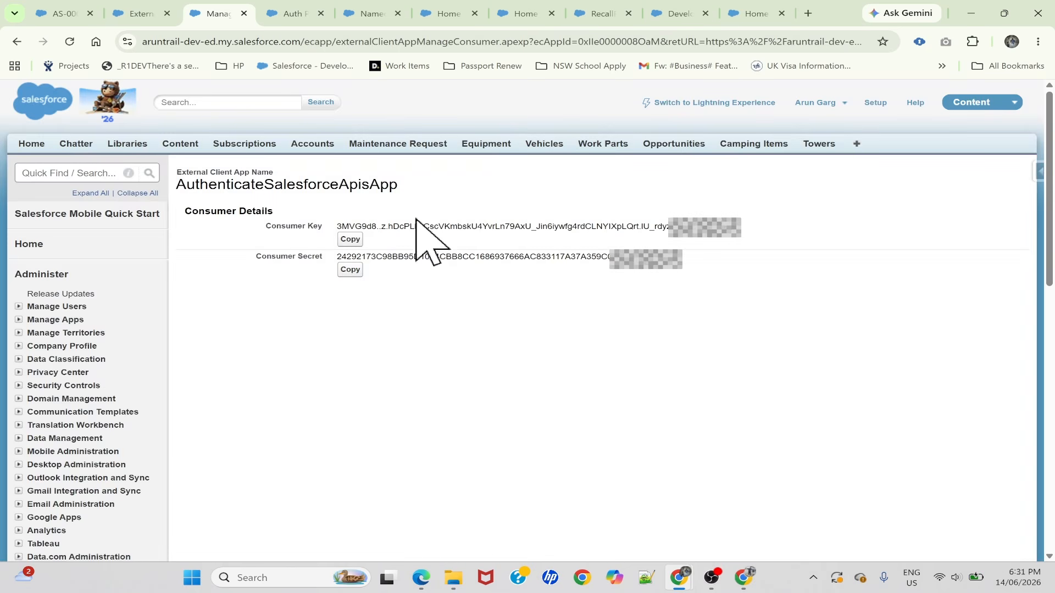
Copy the app's consumer key and paste it into the auth provider's Consumer Key field
click(350, 239)
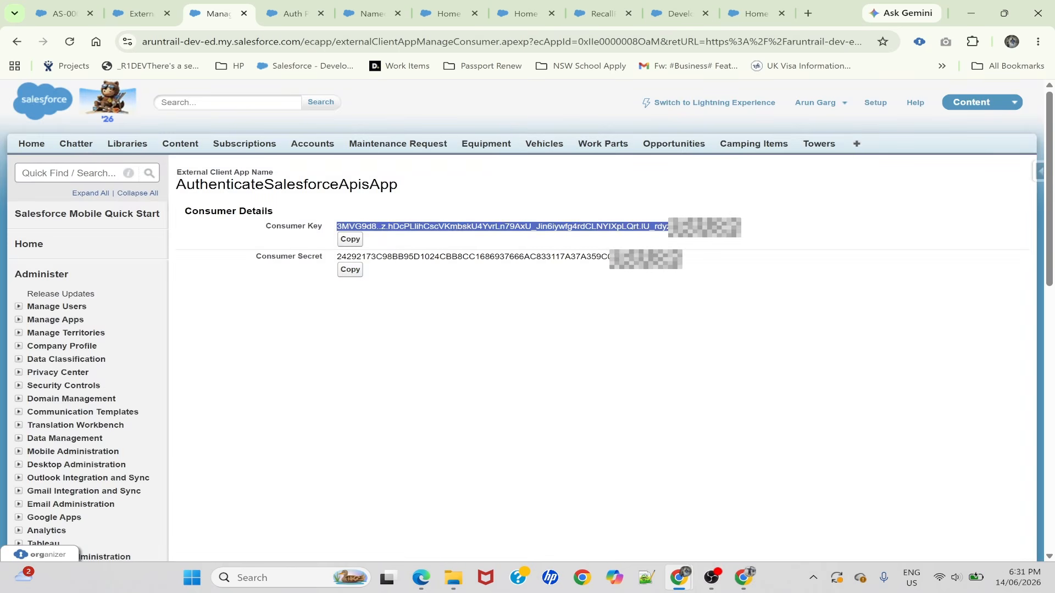
click(404, 248)
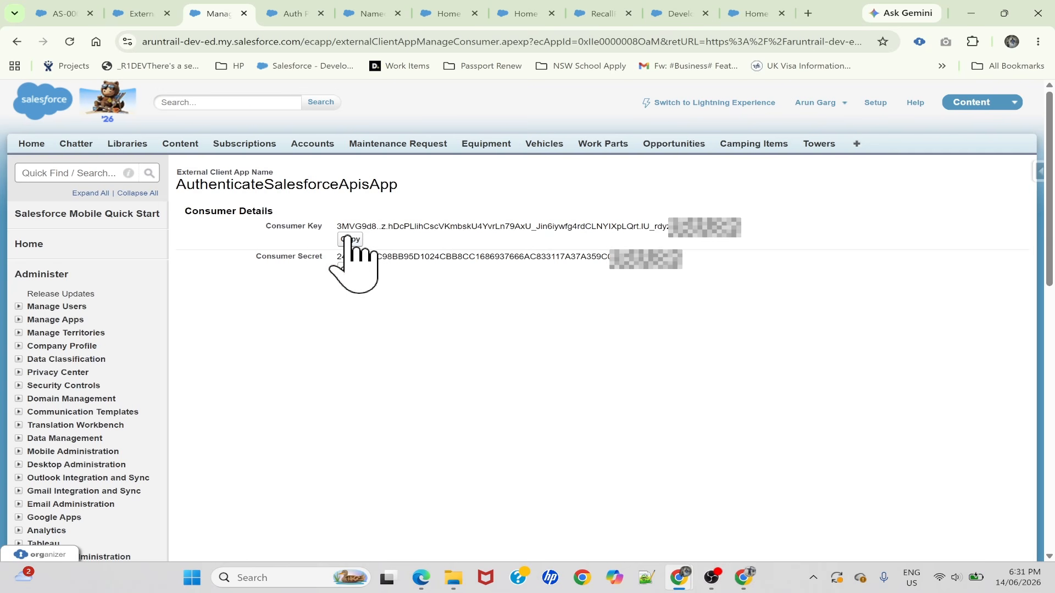
click(289, 14)
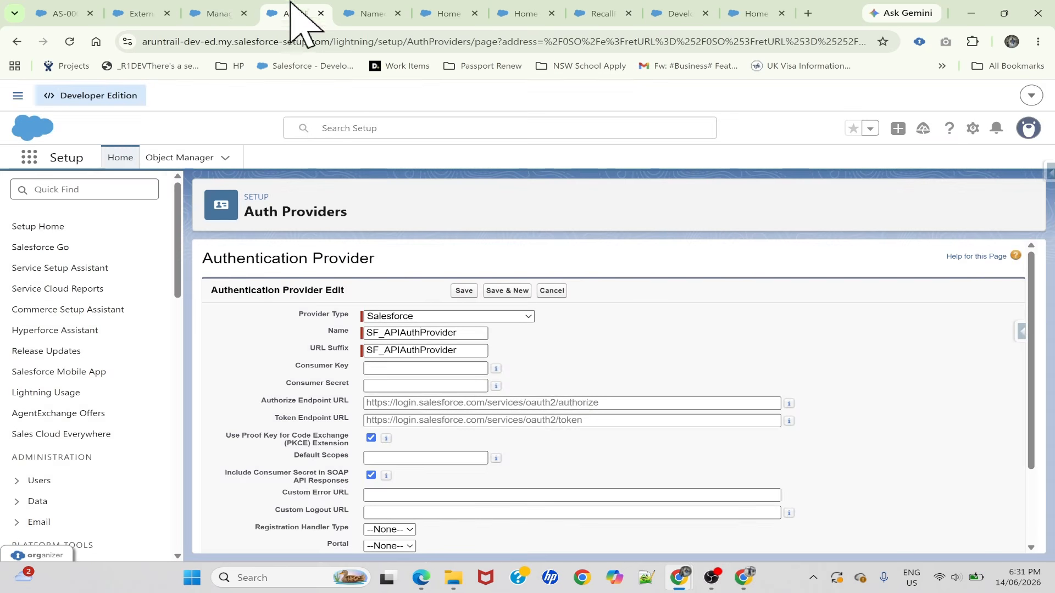
click(426, 368)
key(ctrl+v)
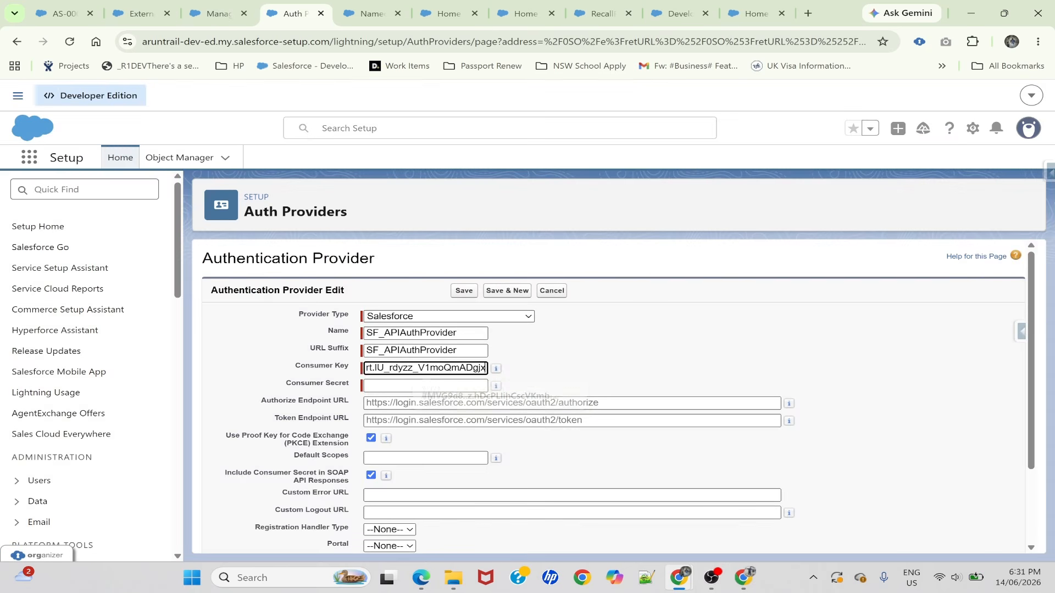
Copy the app's consumer secret and paste it into the auth provider's Consumer Secret field
click(233, 13)
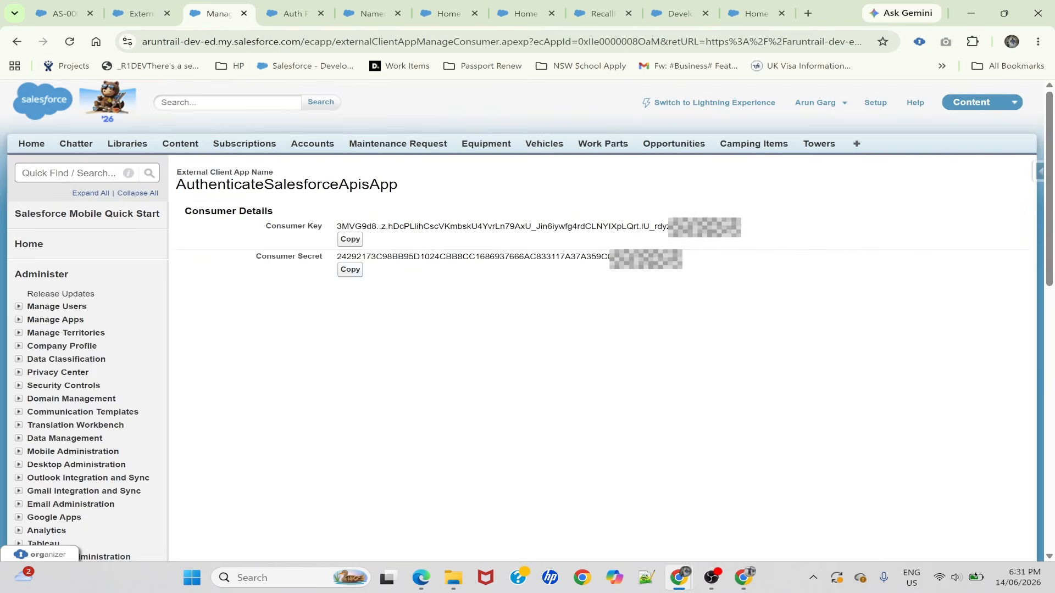
click(345, 270)
click(283, 12)
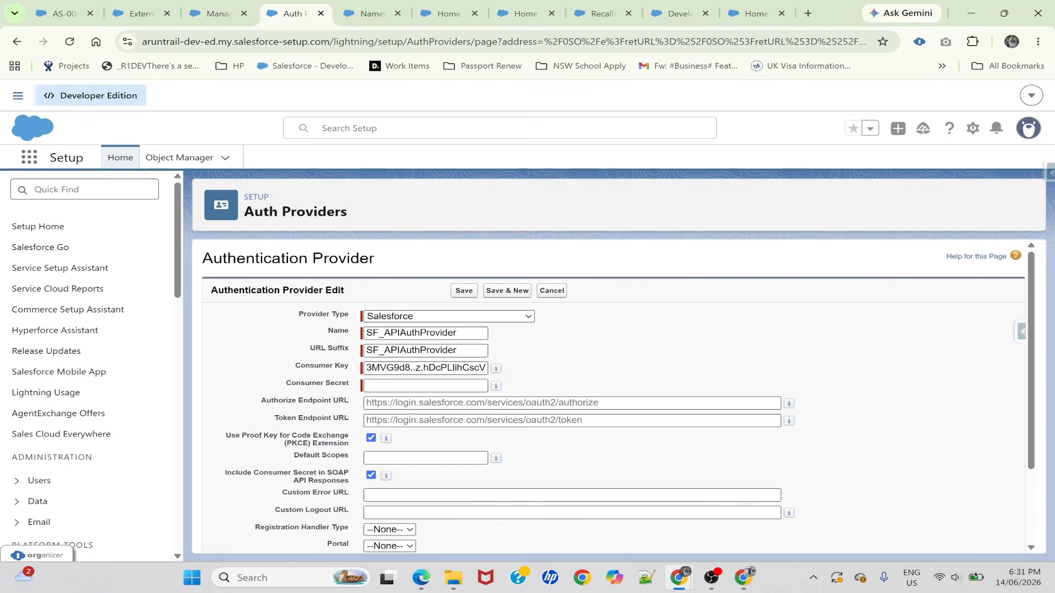
click(396, 385)
key(ctrl+v)
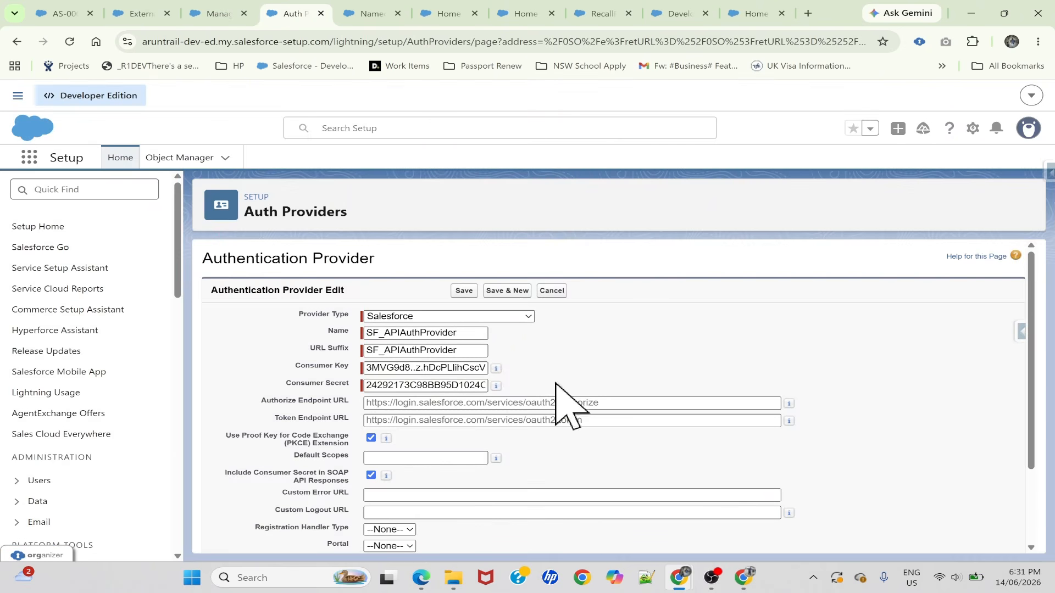
click(437, 403)
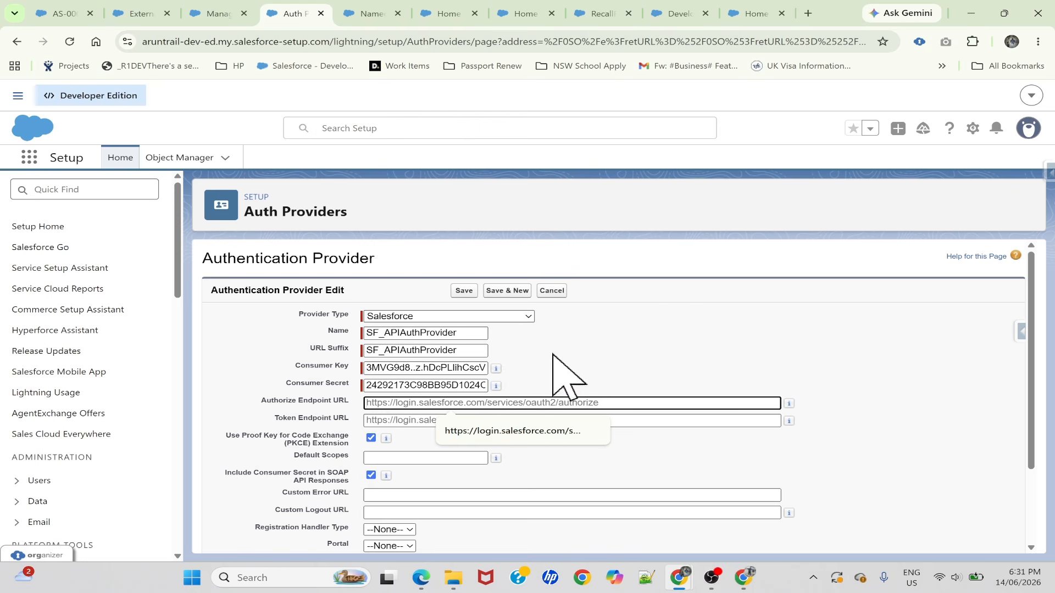
key(Tab)
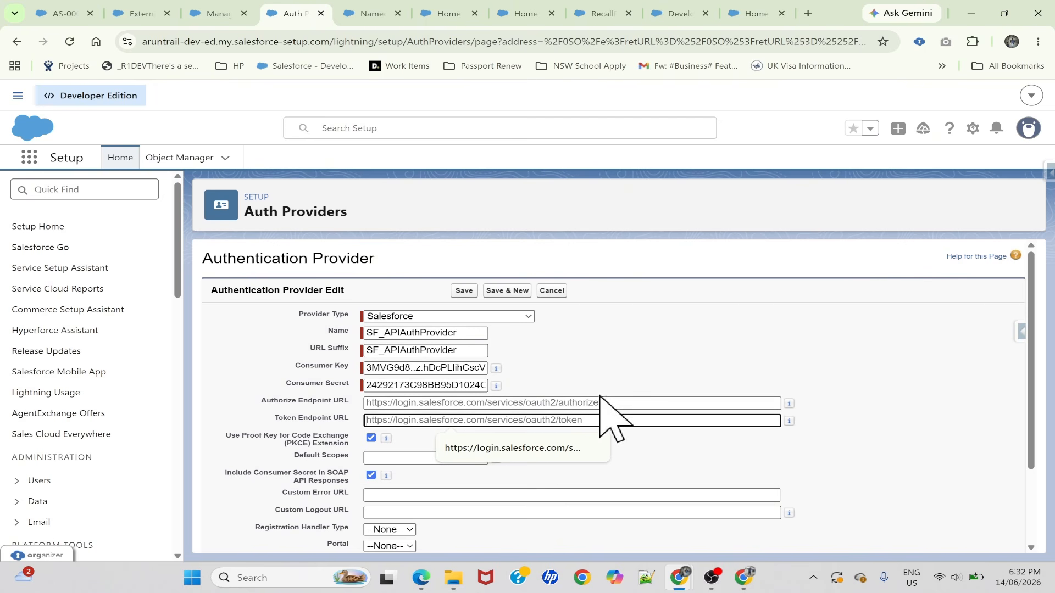
click(520, 453)
click(561, 404)
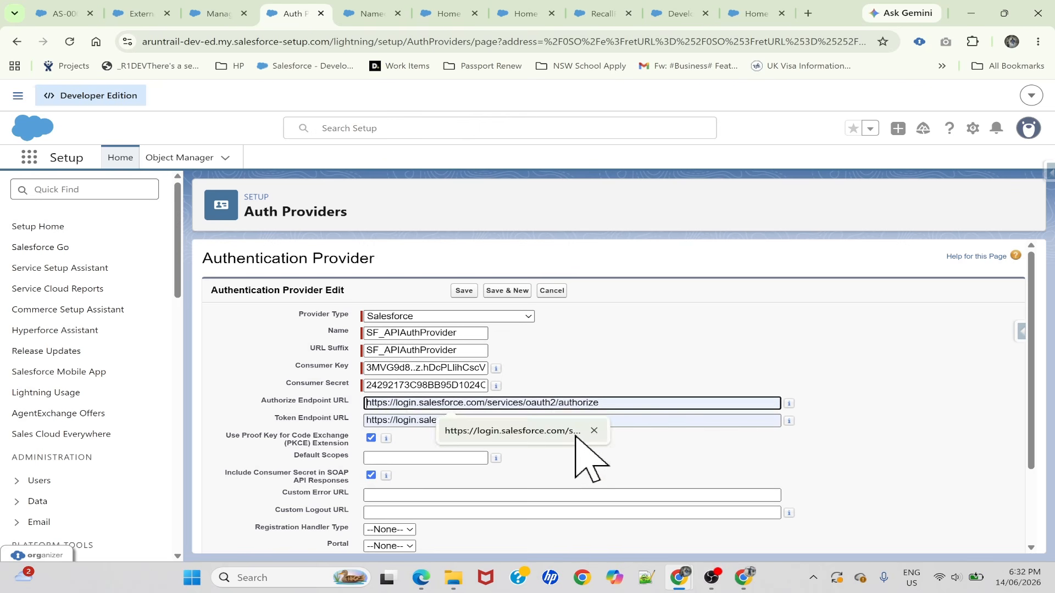
click(574, 434)
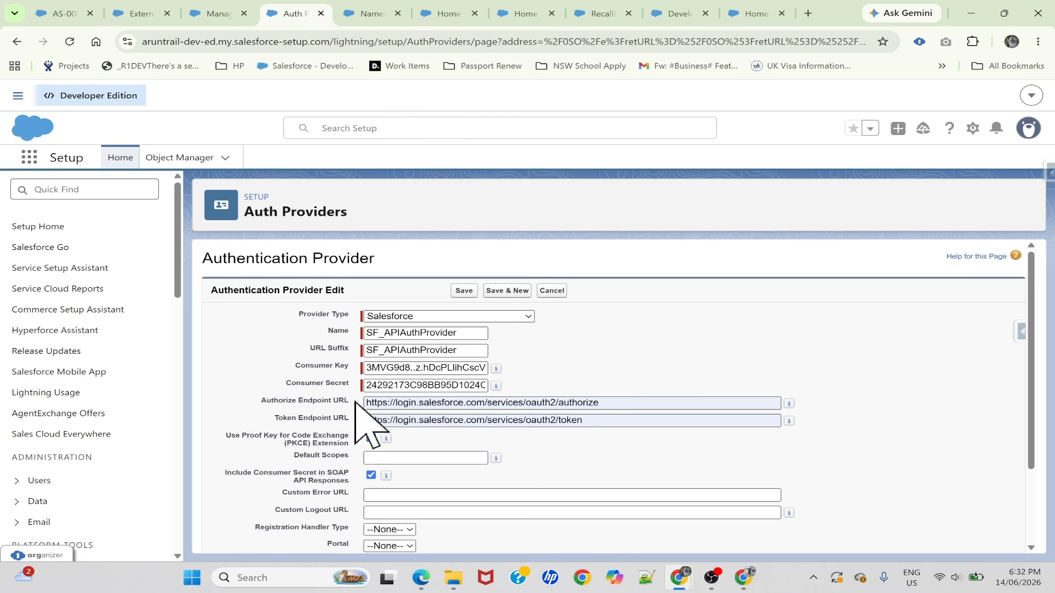
Set the auth provider's default scopes to "refresh_token full" and save the provider
scroll(390, 384, down, 2)
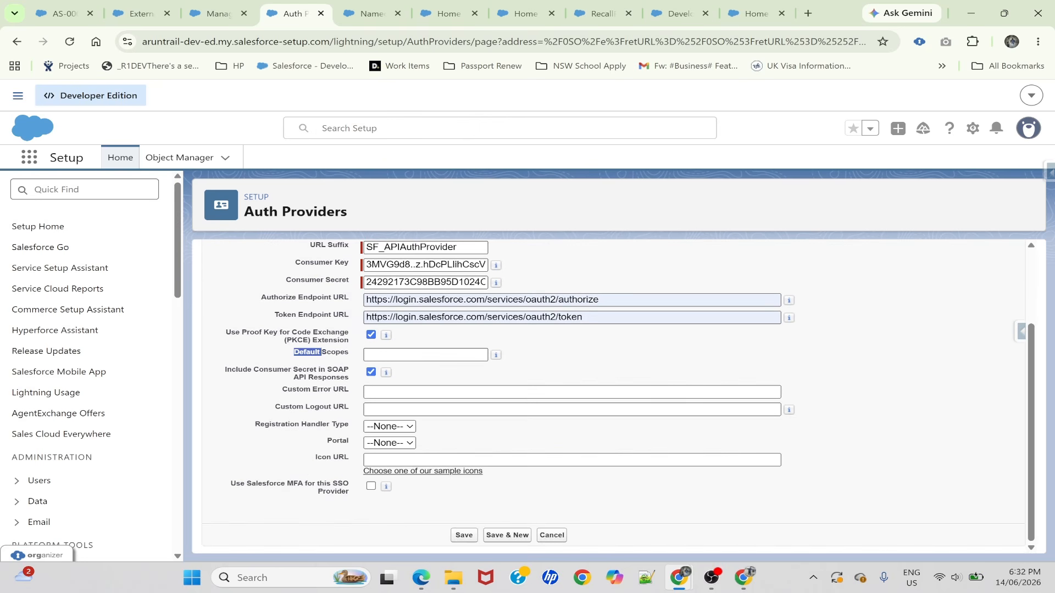
click(426, 354)
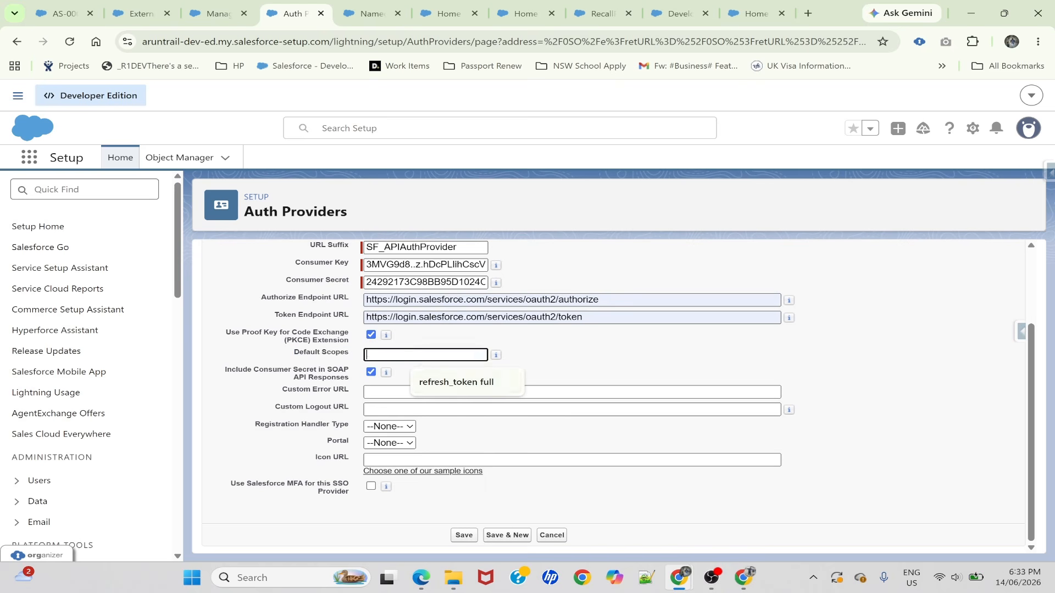
click(473, 381)
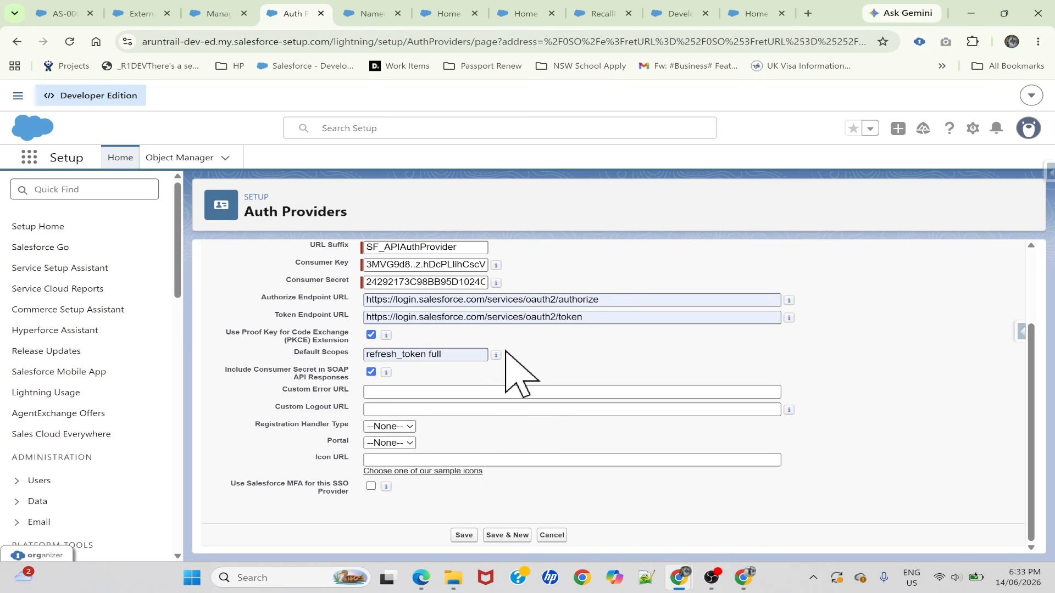
click(464, 535)
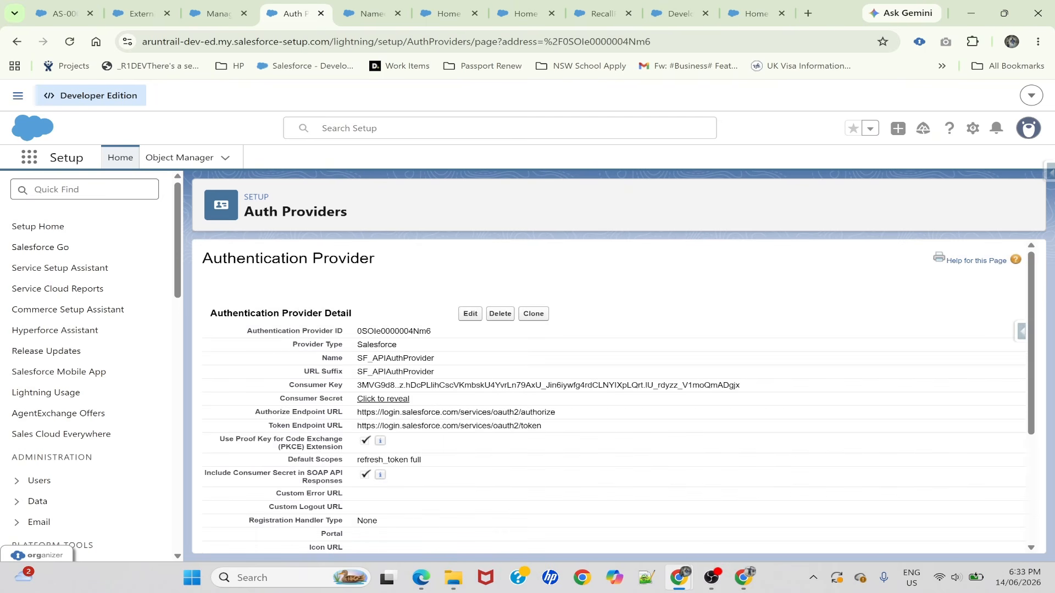
double_click(309, 258)
click(309, 258)
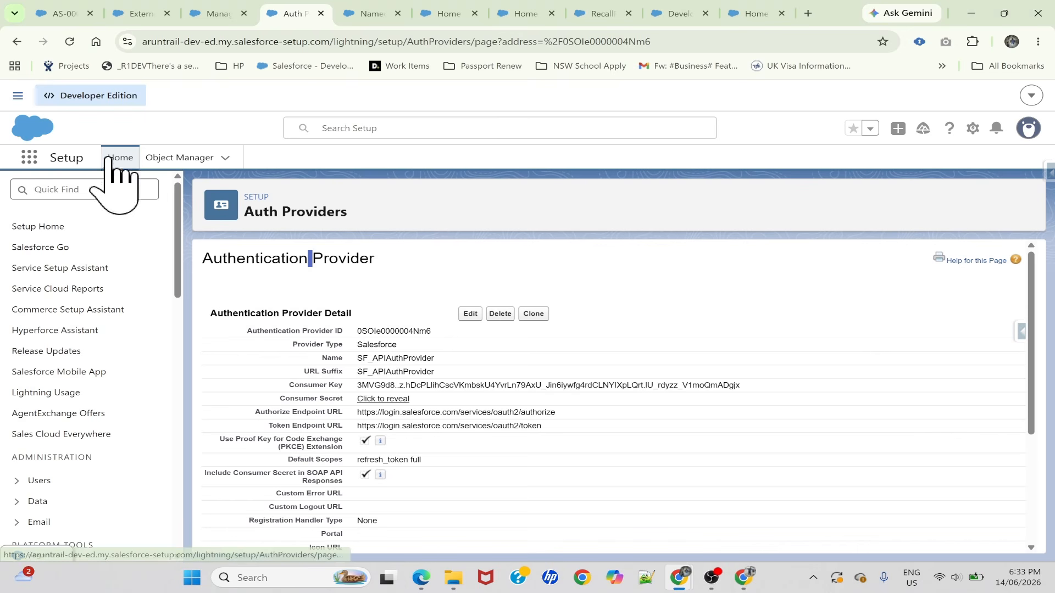
Find Named Credentials in Setup and start a new external credential
click(83, 189)
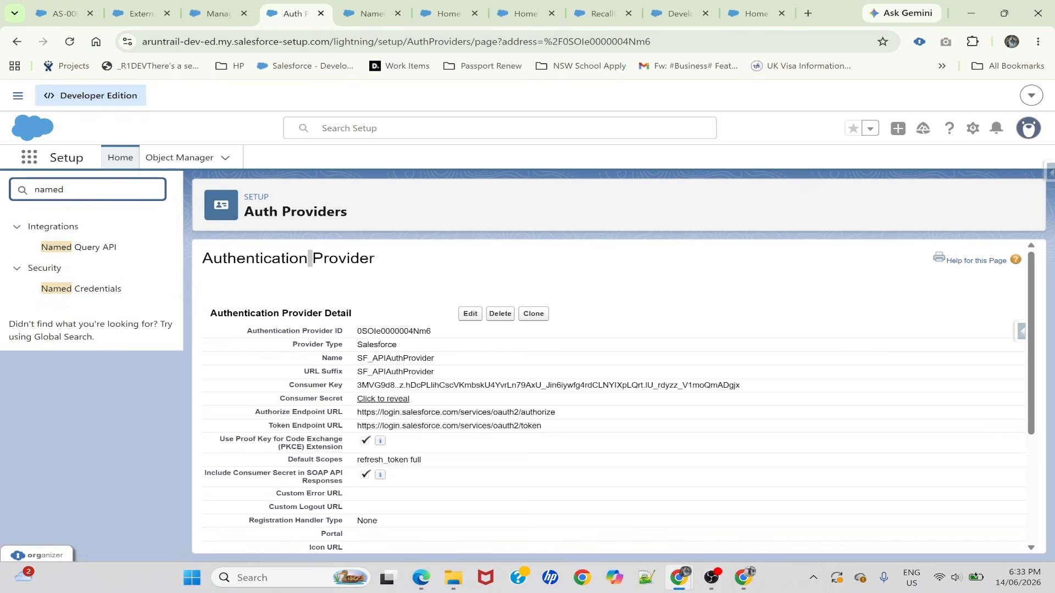
click(82, 289)
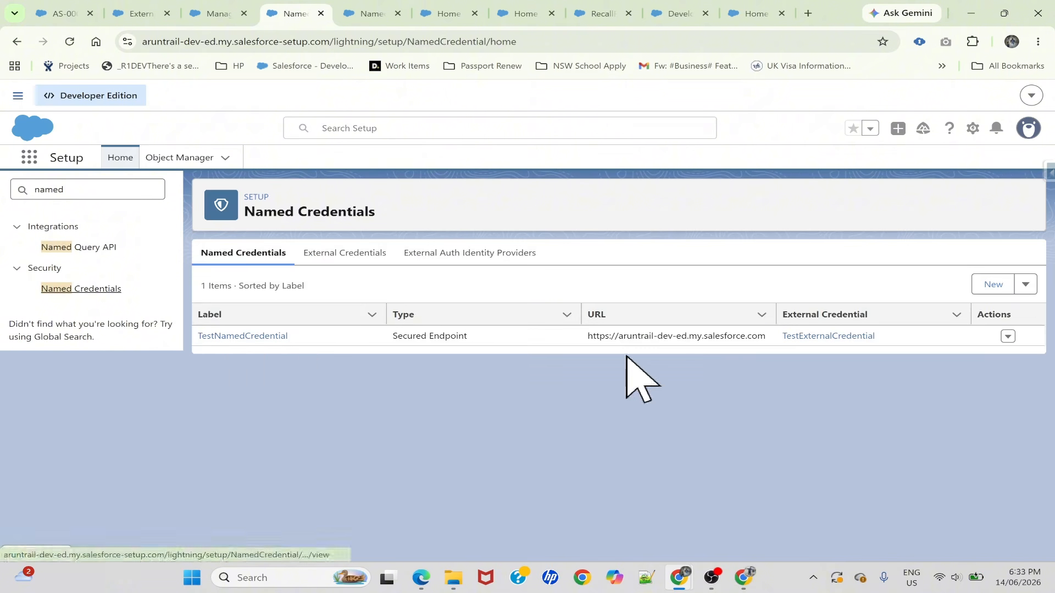
click(325, 253)
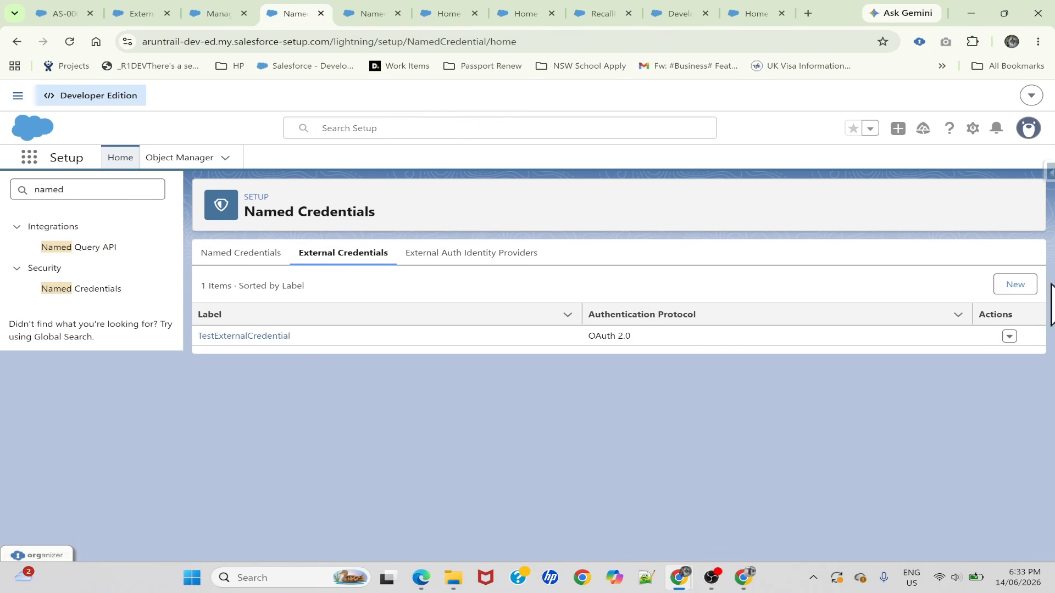
click(1015, 284)
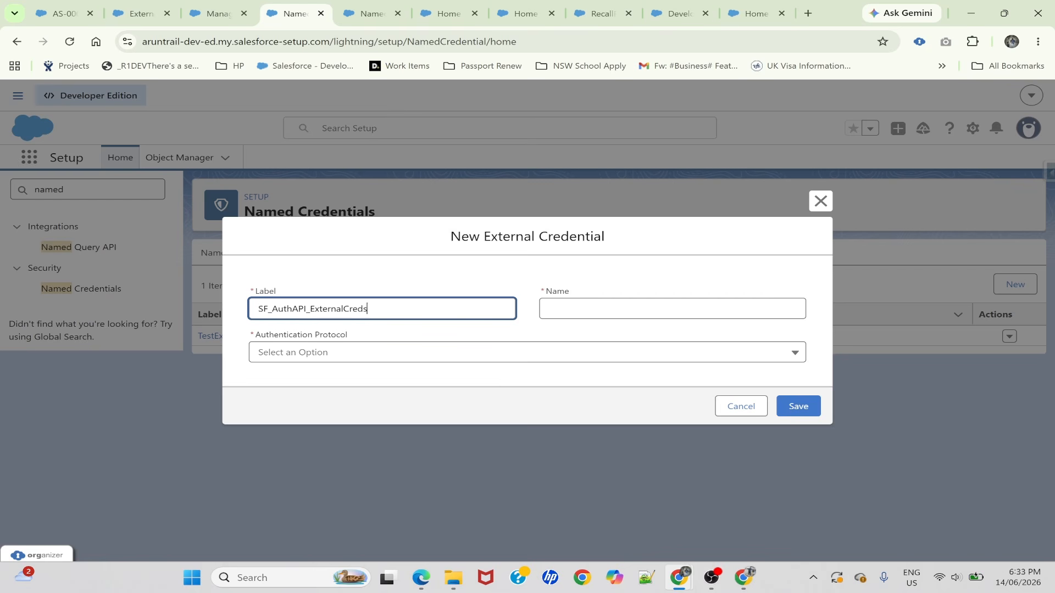
Enter SF_AuthAPI_ExternalCreds as both the label and the name of the external credential
key(Tab)
key(shift+Tab)
key(ctrl+c)
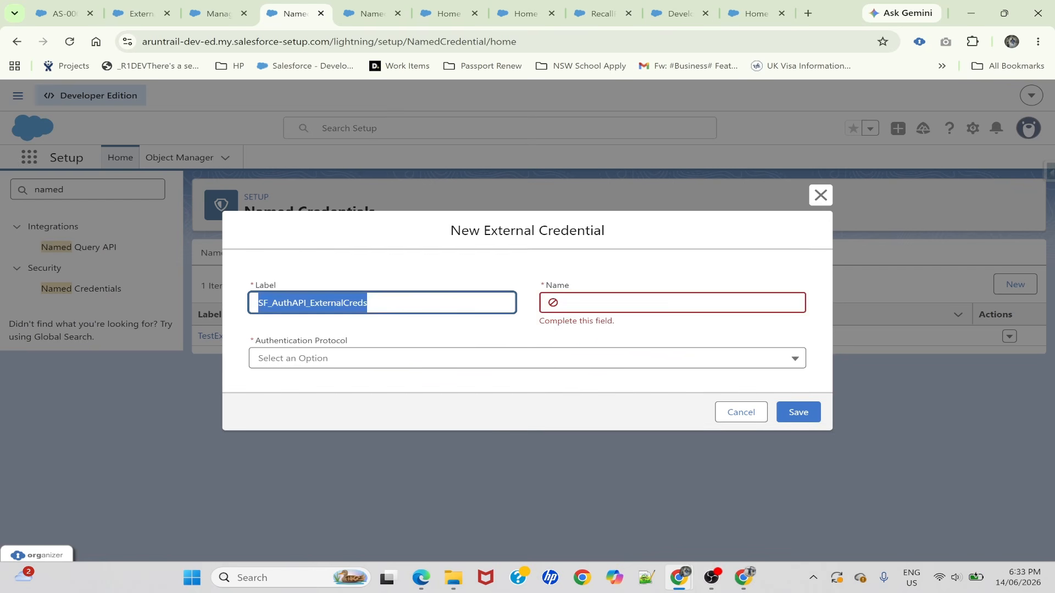
key(Tab)
key(ctrl+v)
click(616, 276)
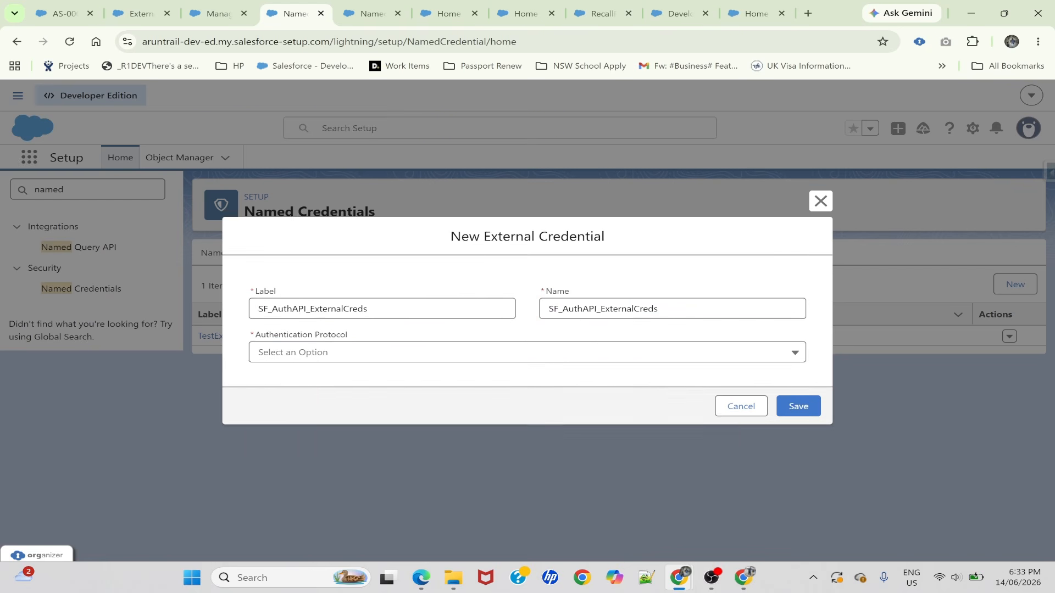
Set the external credential's authentication protocol to OAuth 2.0 with the Browser Flow type
click(312, 359)
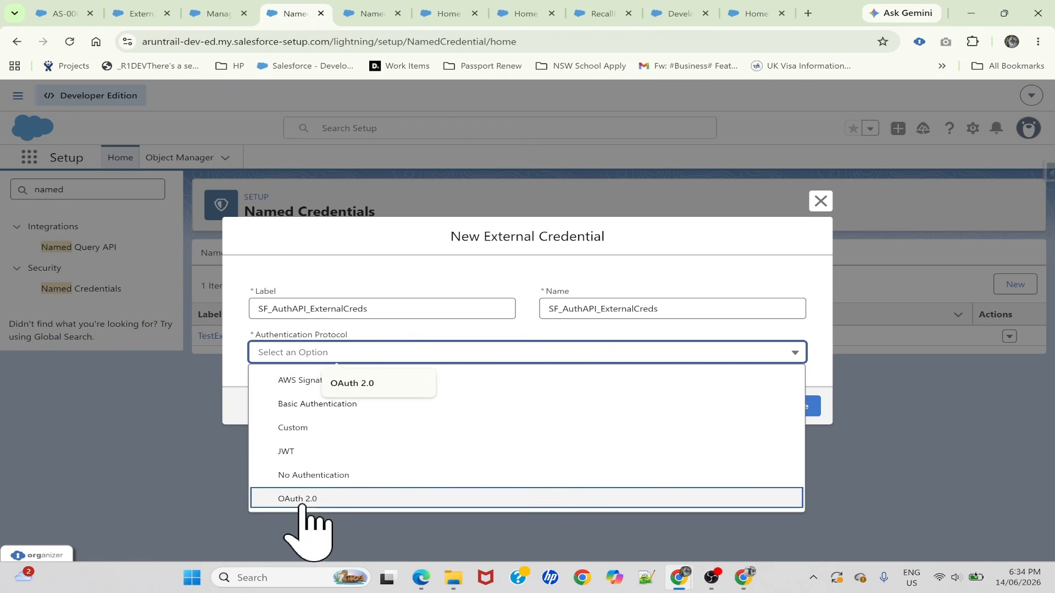
click(301, 500)
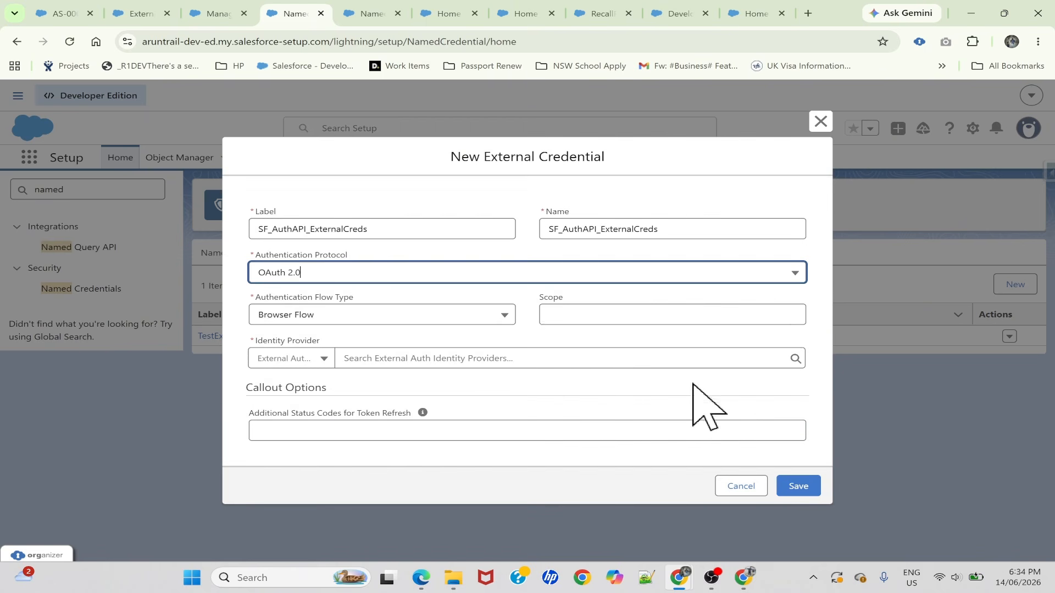
click(292, 316)
click(292, 331)
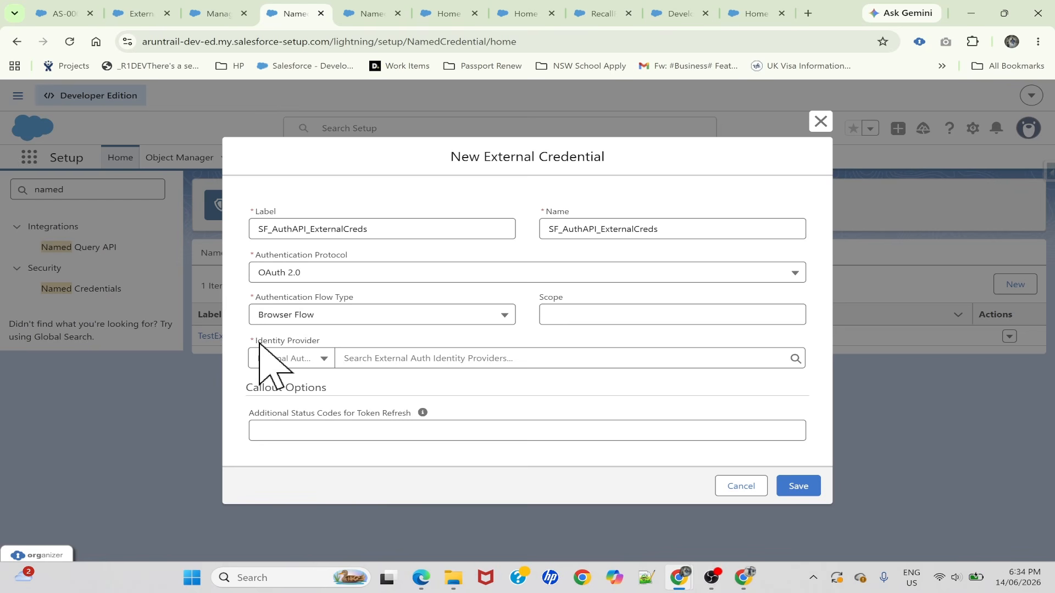
Set the identity provider type to Auth Provider, choose SF_APIAuthProvider, and save the external credential
click(396, 358)
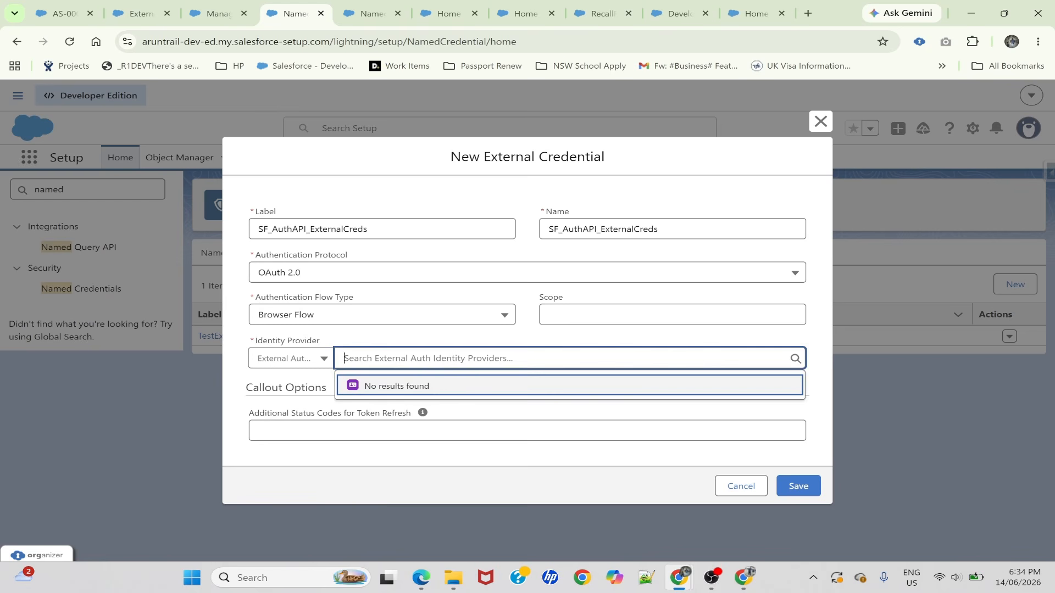
click(297, 363)
click(301, 385)
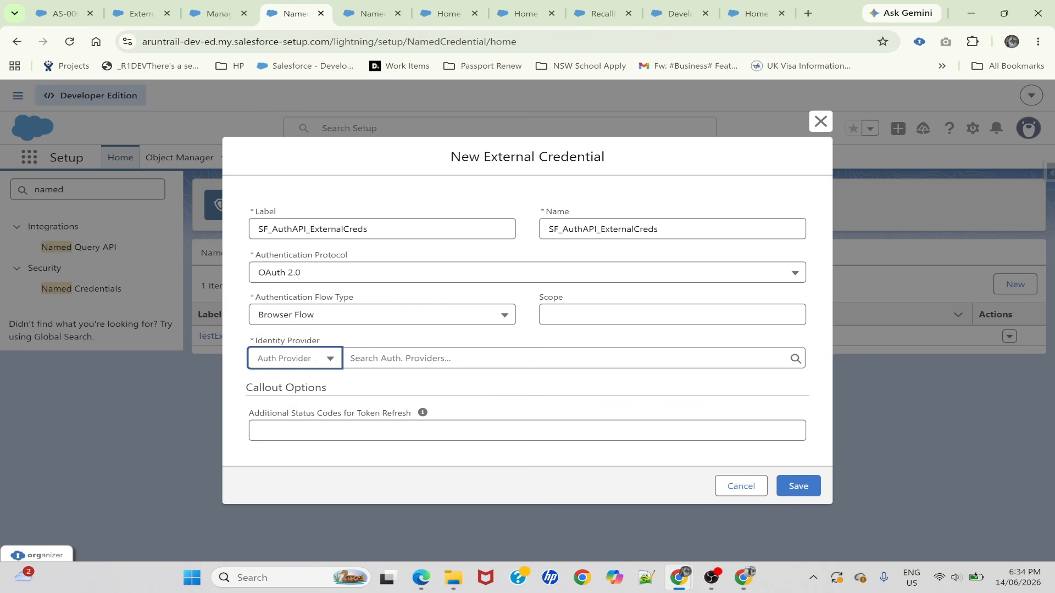
click(413, 359)
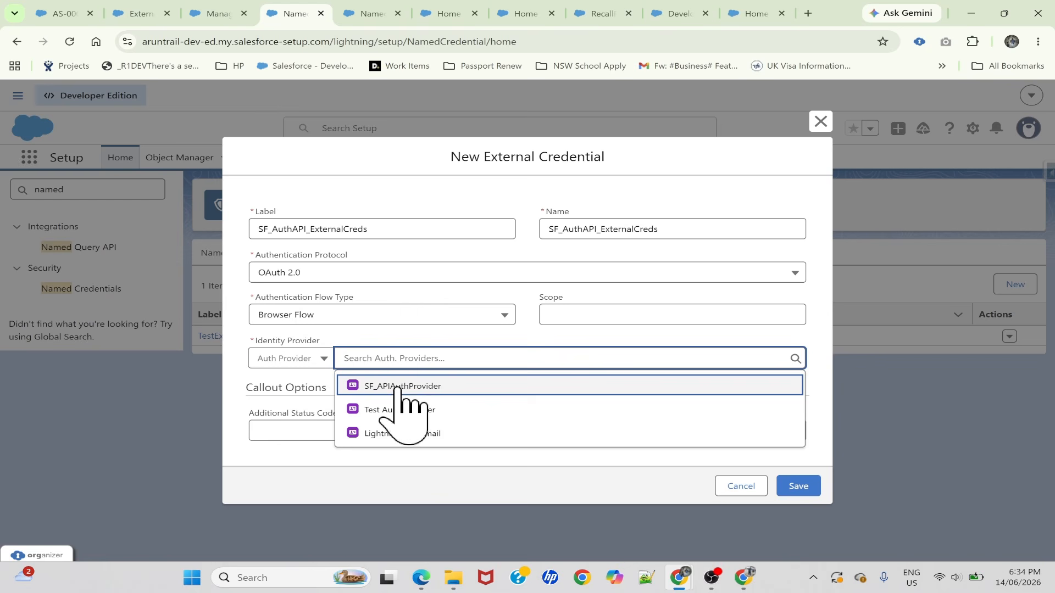
click(421, 386)
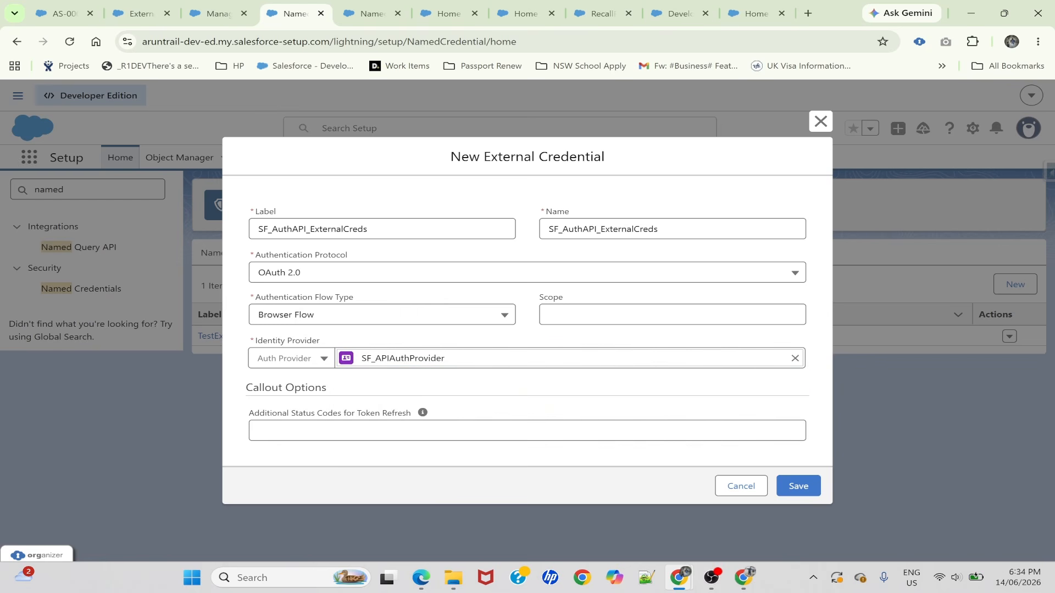
click(800, 486)
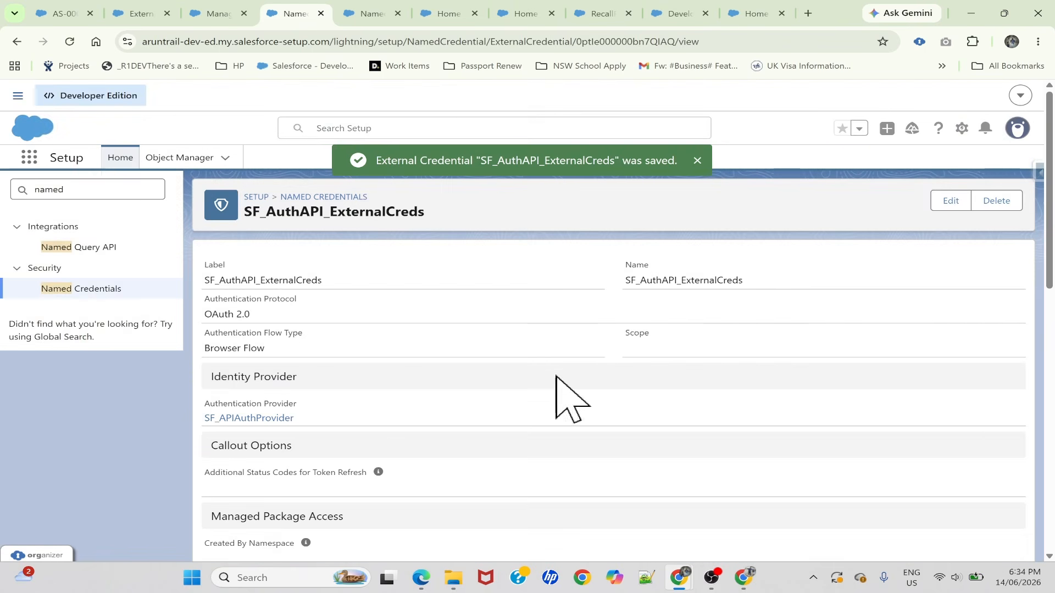
Return to the Named Credentials list and start a new, non-legacy named credential
scroll(433, 395, down, 10)
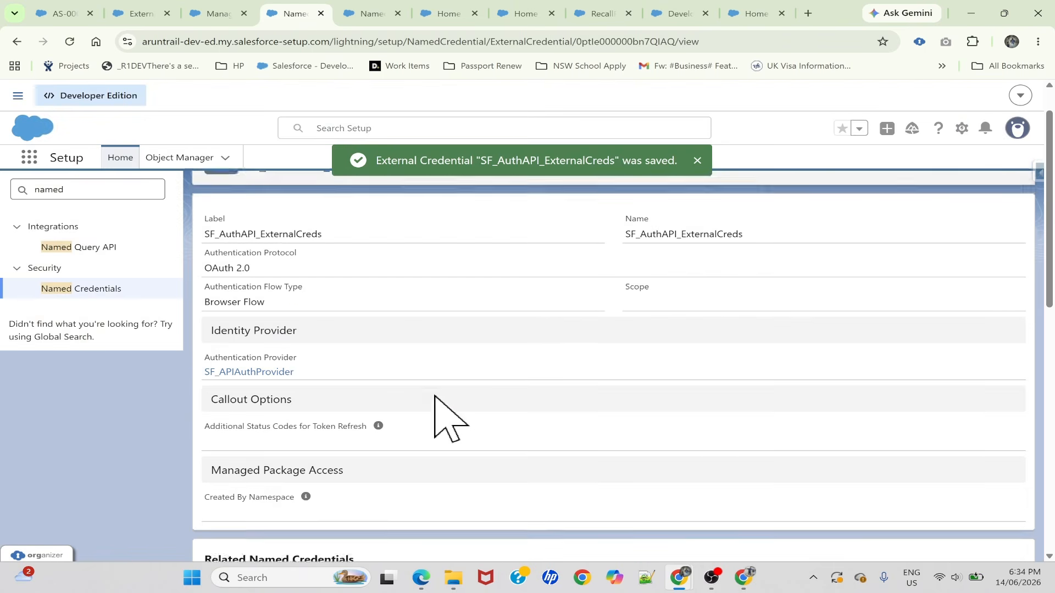
scroll(433, 395, up, 6)
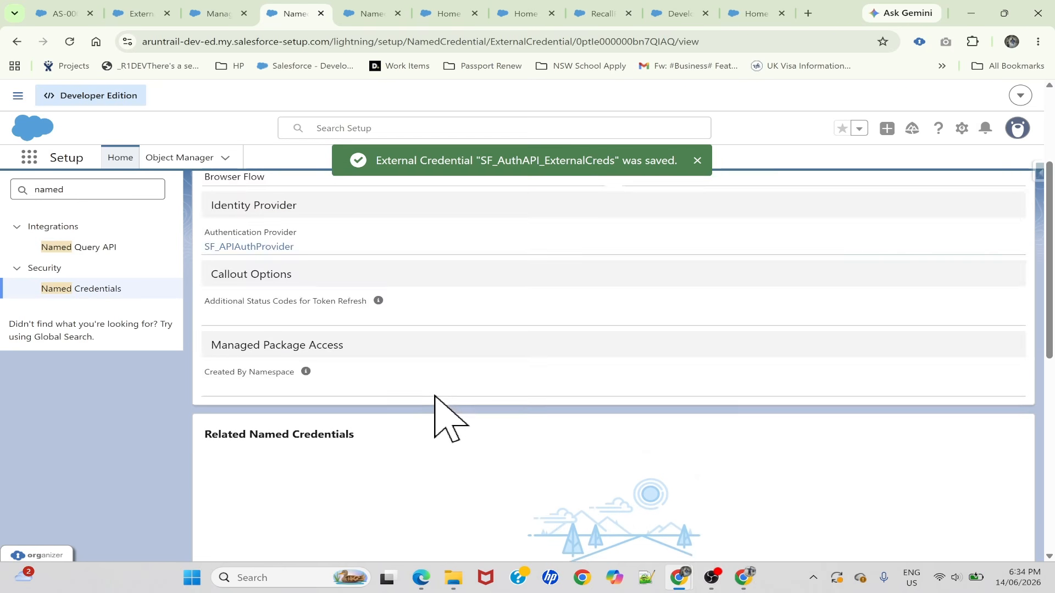
scroll(433, 394, down, 8)
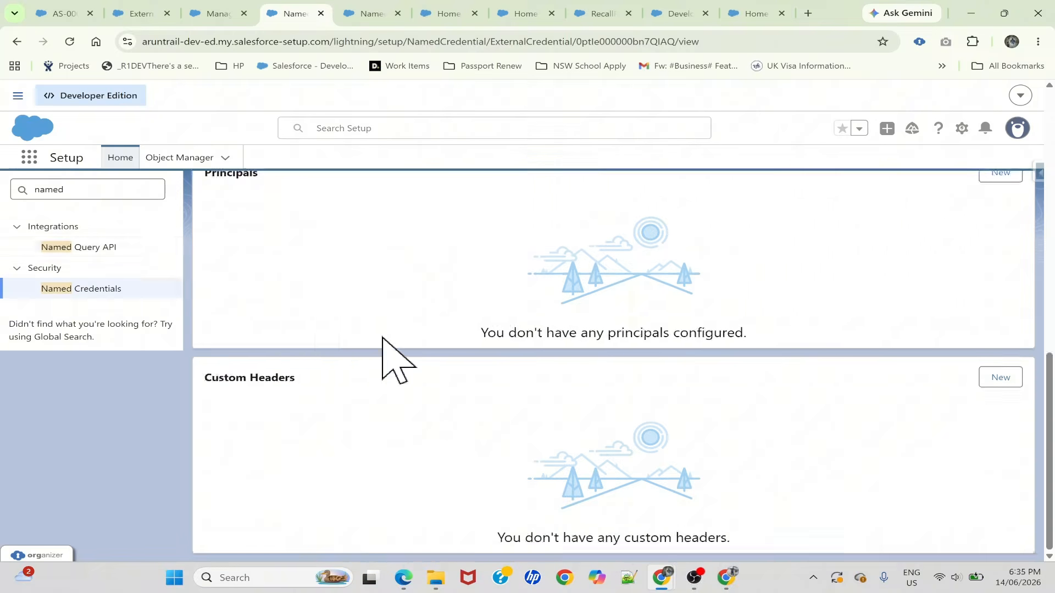
scroll(165, 274, up, 5)
click(88, 289)
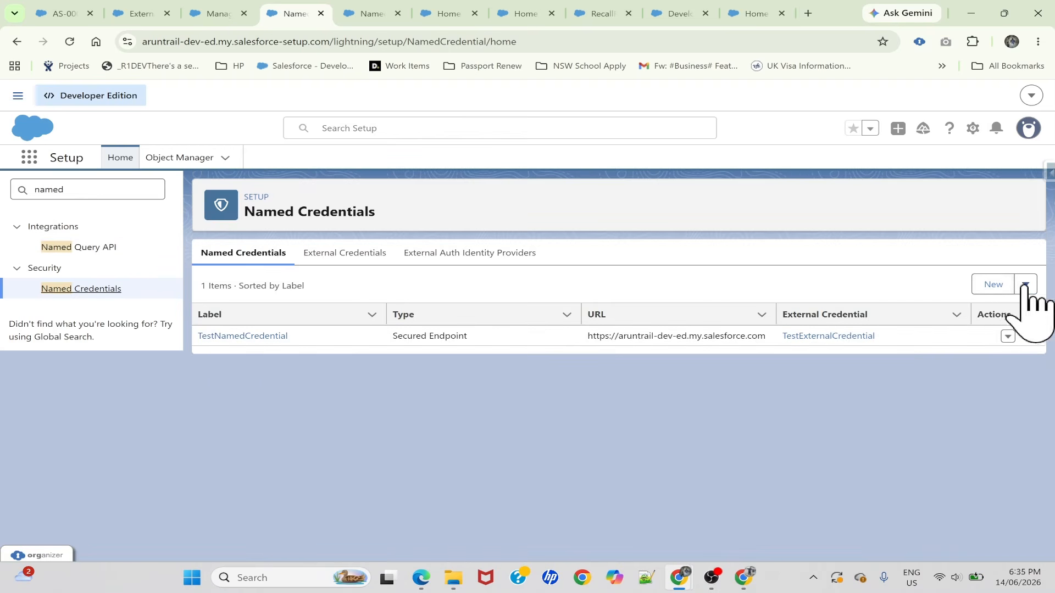
click(1023, 285)
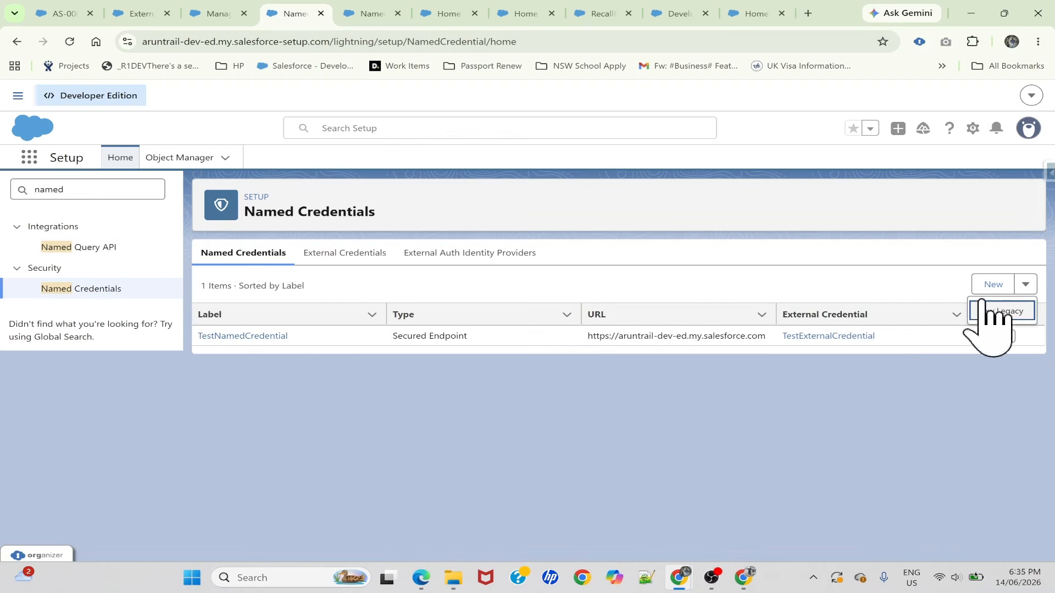
click(955, 295)
click(984, 288)
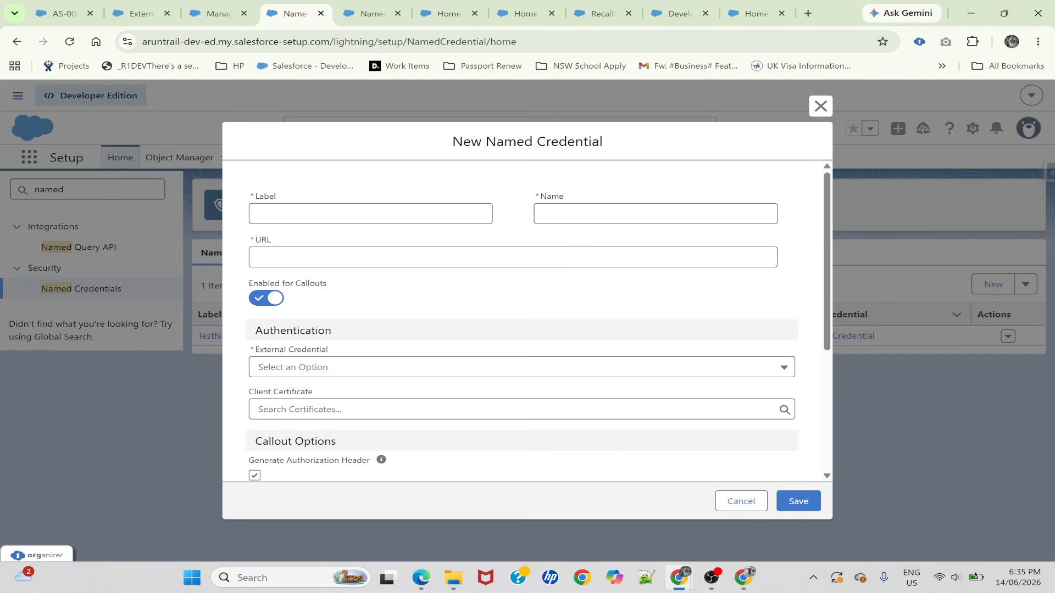
Enter SF_AuthAPI_NamedCred as both the label and the name of the named credential
click(370, 214)
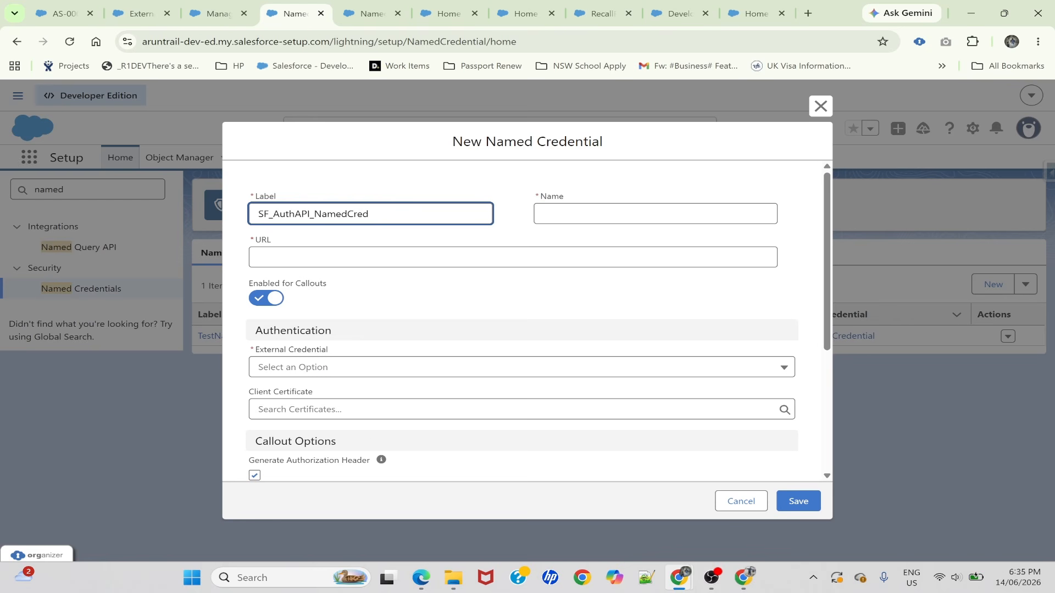
key(Tab)
key(shift+Tab)
key(ctrl+c)
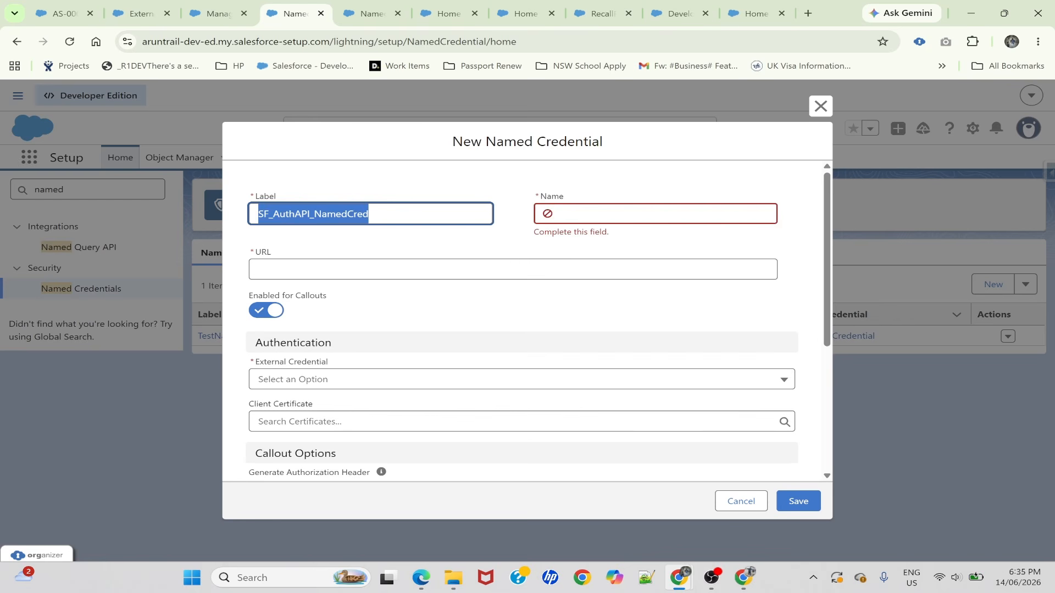
key(Tab)
key(ctrl+v)
click(466, 193)
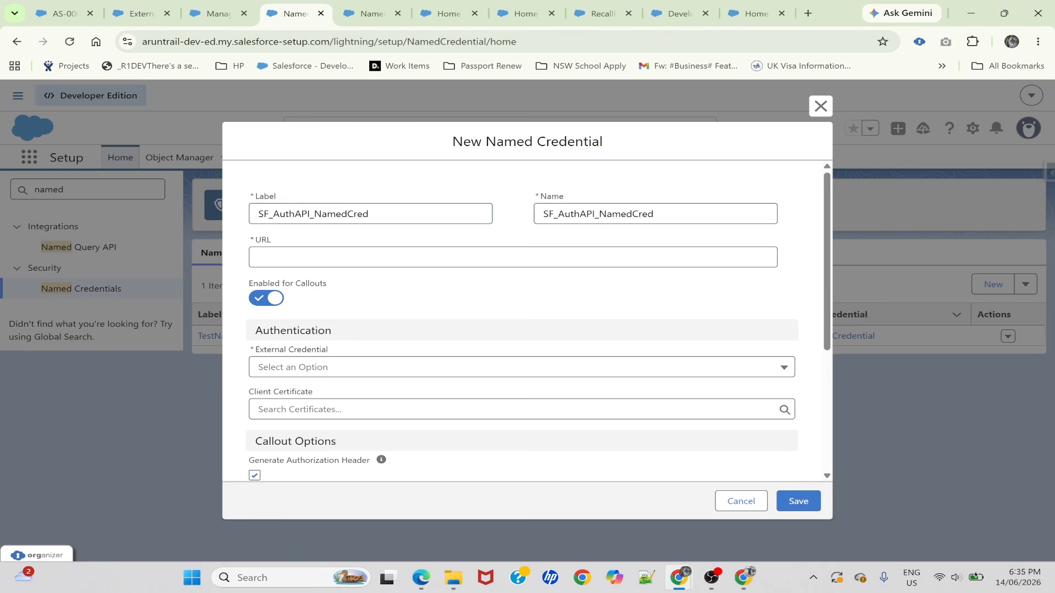
Open the My Domain settings in the other Setup tab and locate the current My Domain URL
click(514, 257)
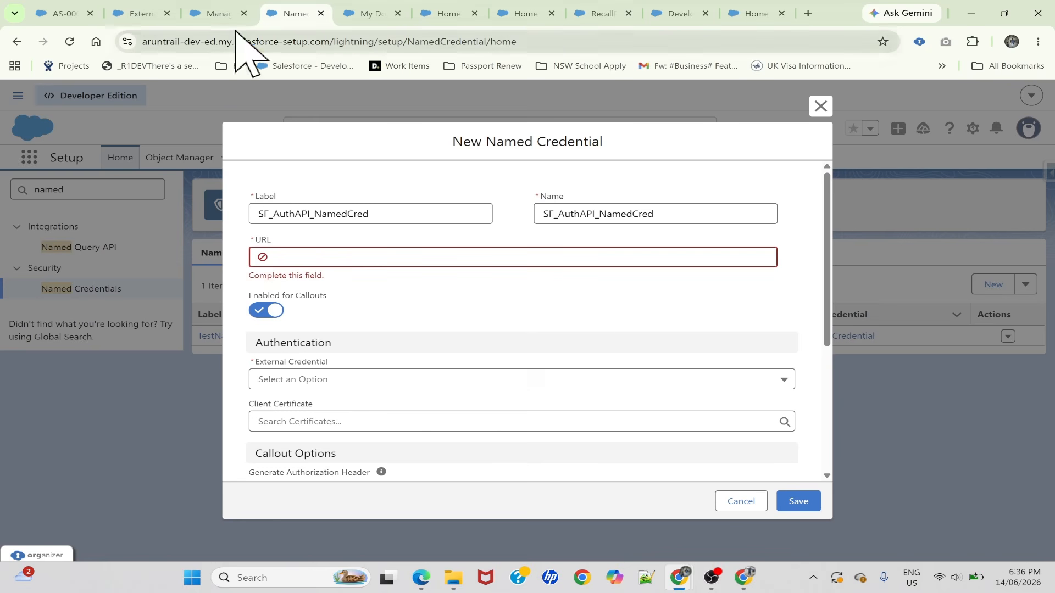
click(148, 12)
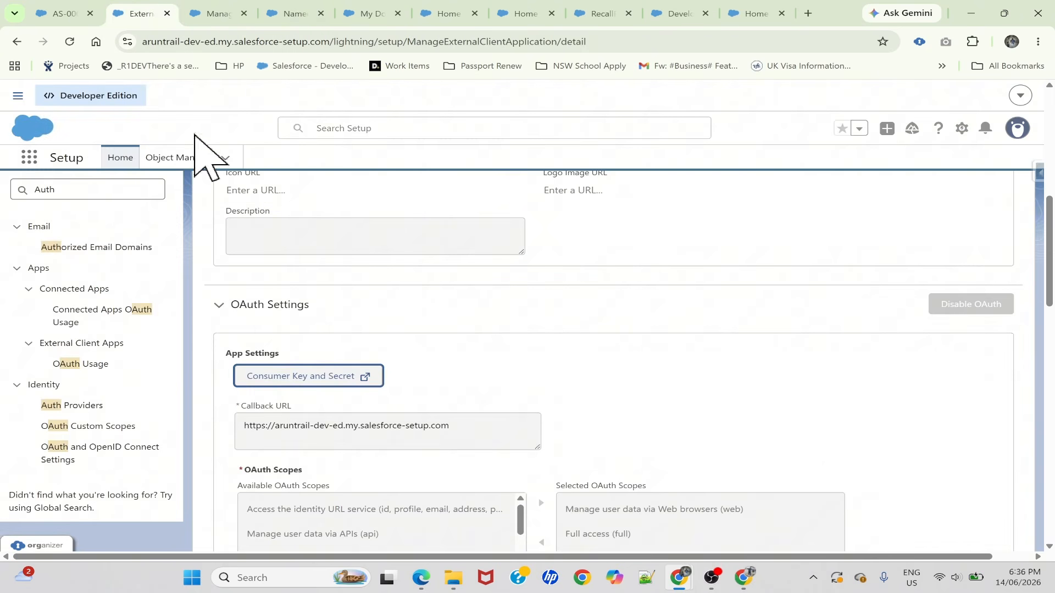
double_click(49, 189)
text(my do)
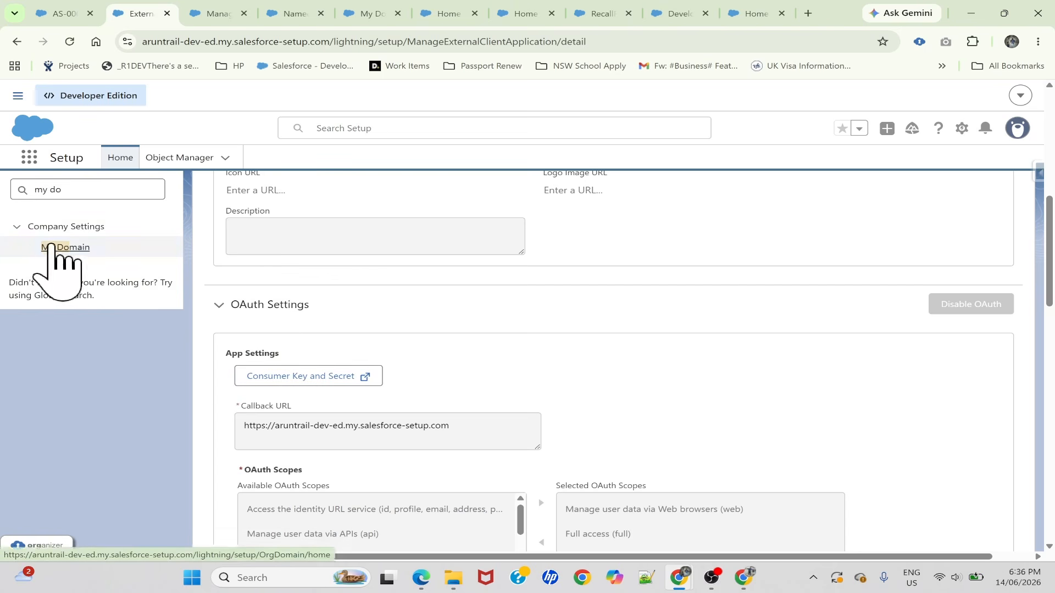
click(52, 247)
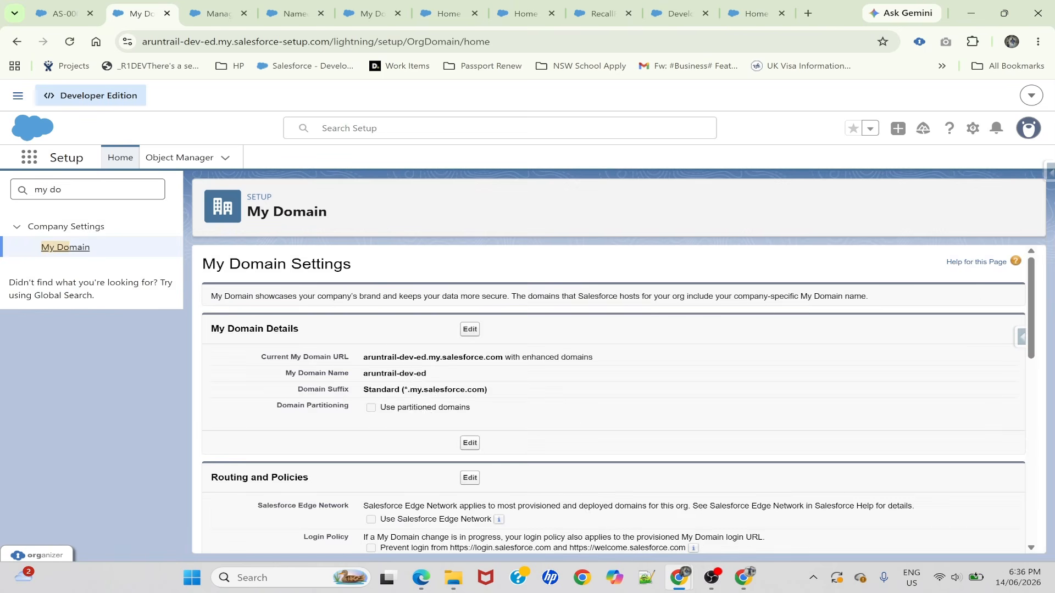
drag(363, 357, 503, 358)
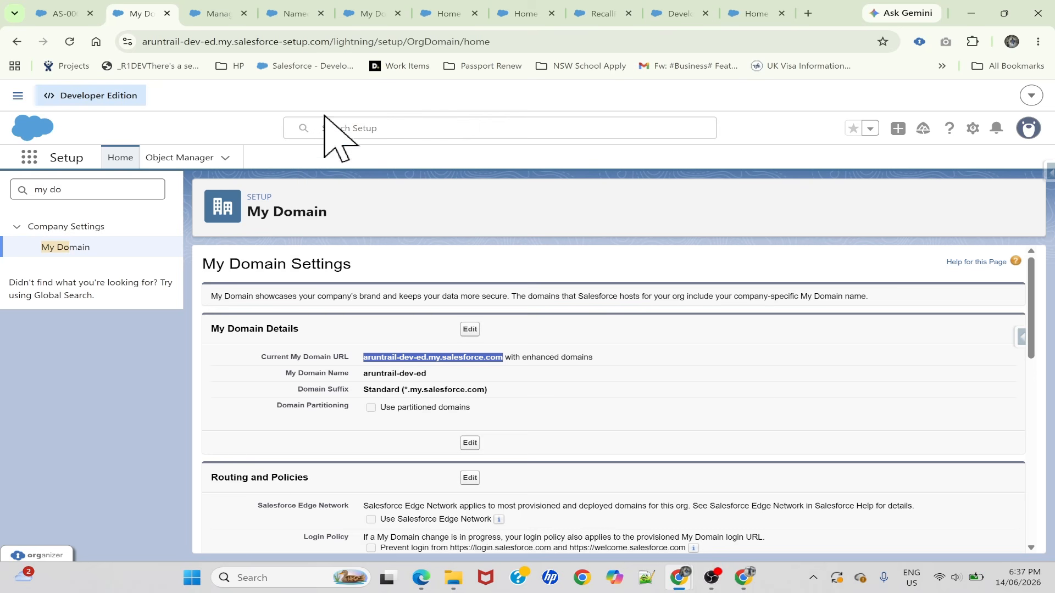
click(346, 42)
click(372, 41)
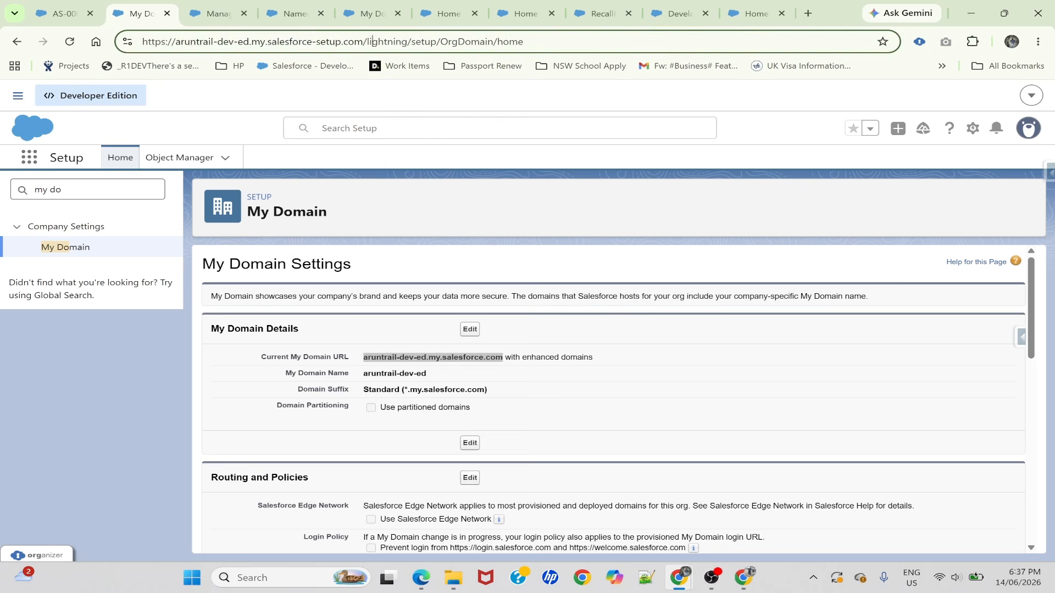
drag(364, 41, 155, 41)
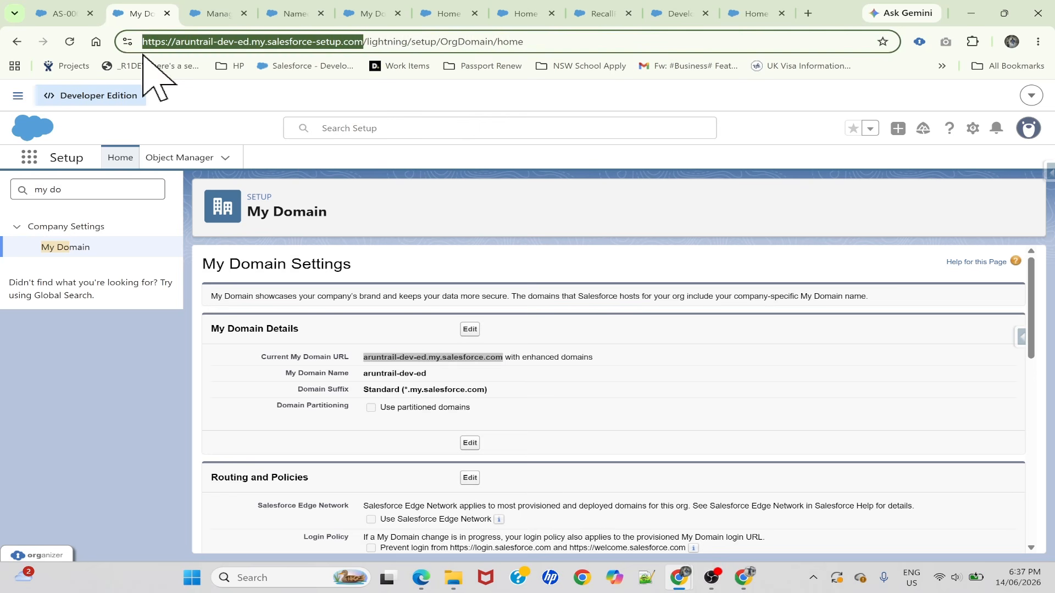
key(ctrl+c)
click(300, 13)
key(ctrl+v)
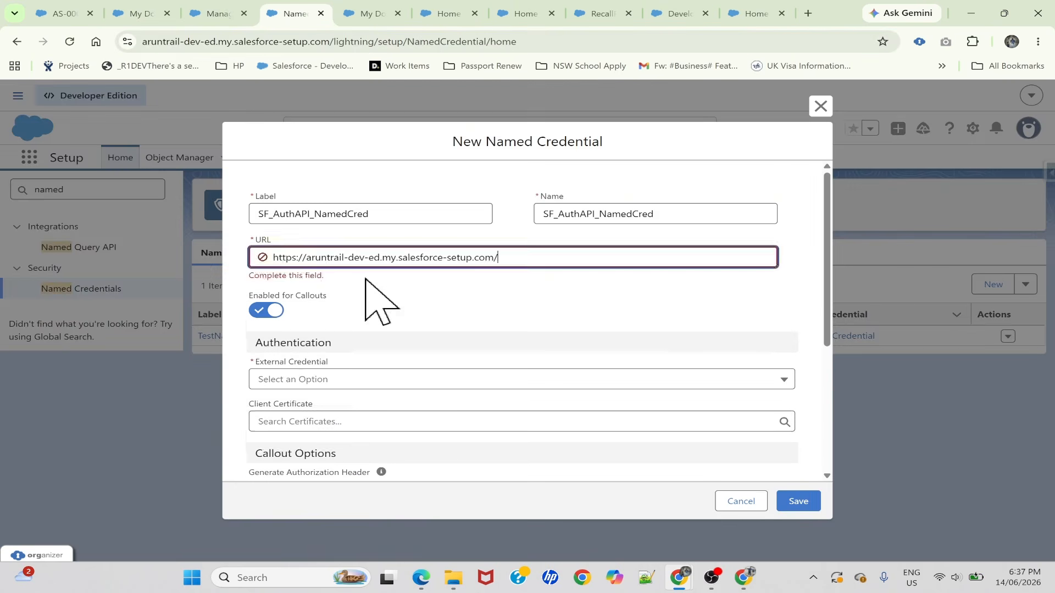
click(142, 13)
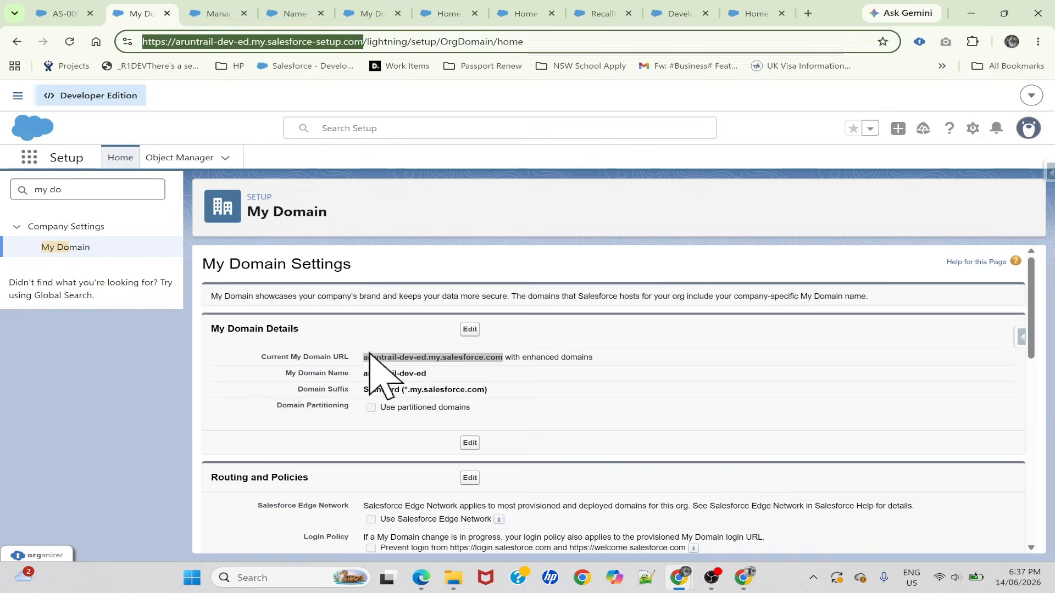
drag(364, 357, 483, 357)
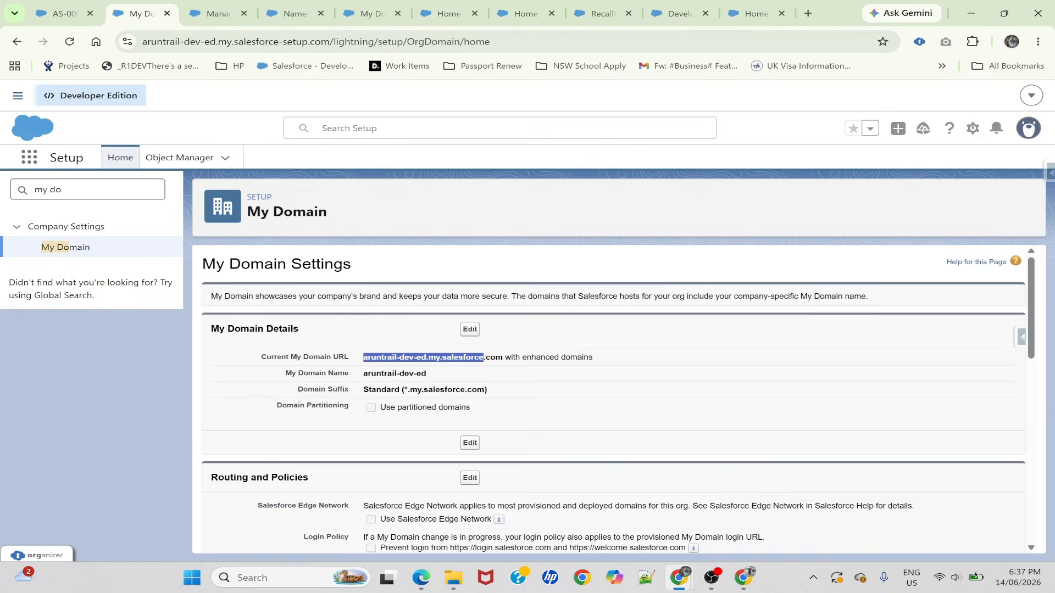
click(296, 13)
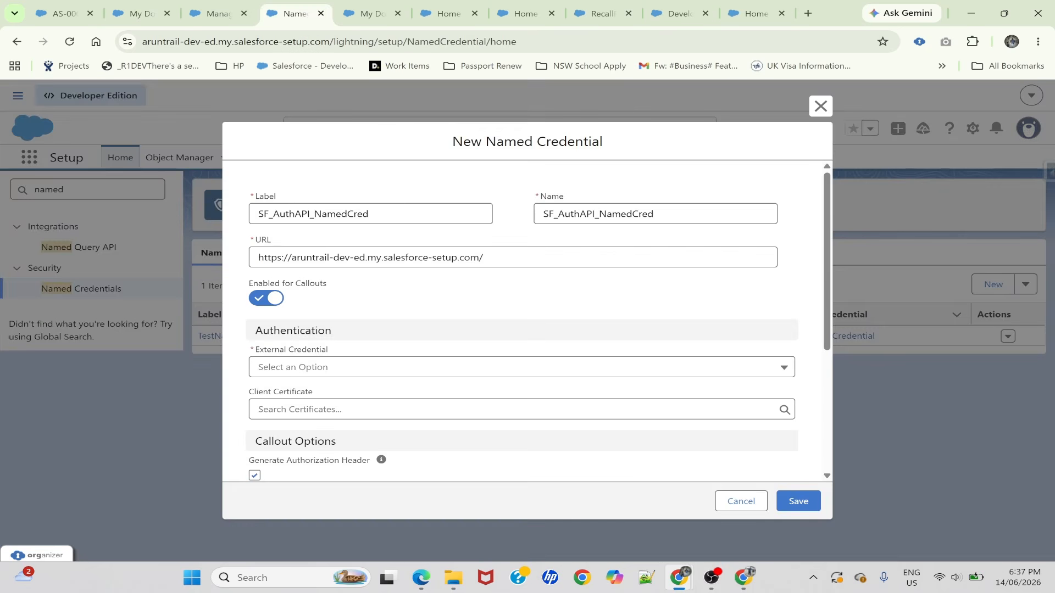
click(291, 257)
click(291, 257)
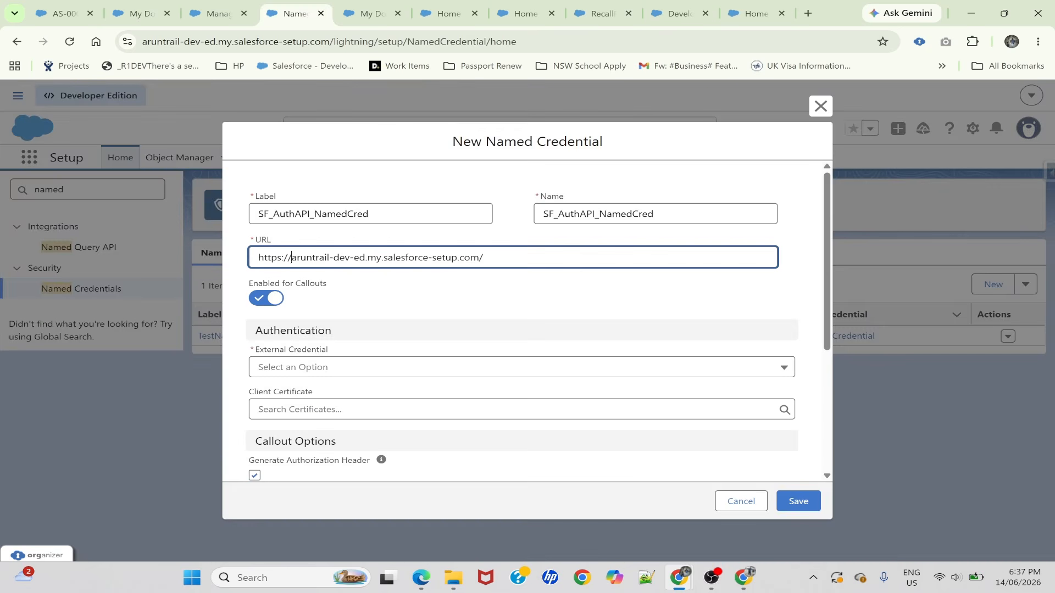
key(shift+End)
key(ctrl+v)
click(459, 285)
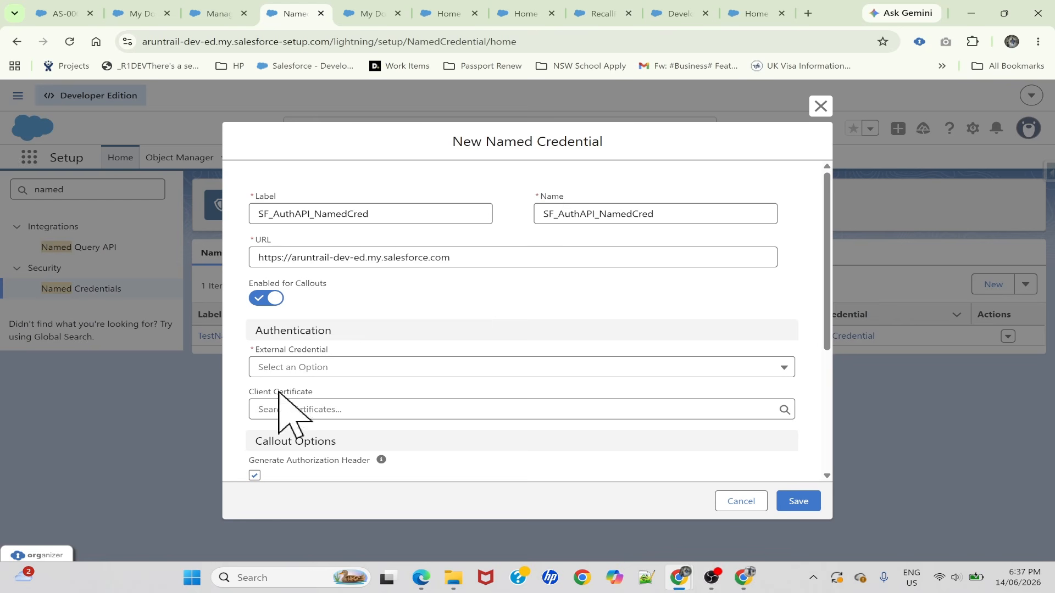
Choose SF_AuthAPI_ExternalCreds as the external credential, leave the callout options at their defaults, and save the named credential
click(336, 367)
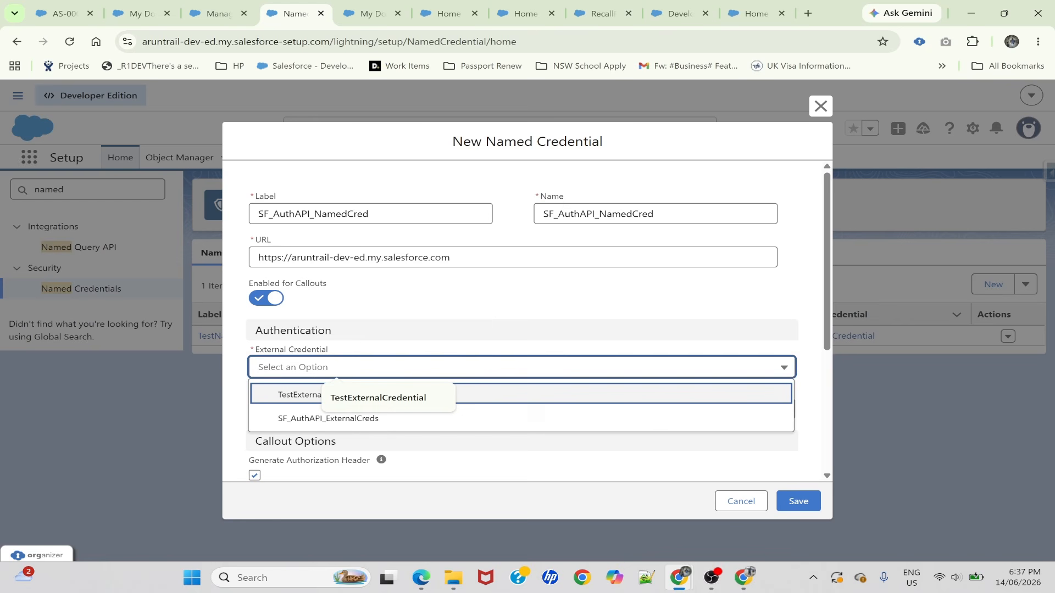
click(291, 419)
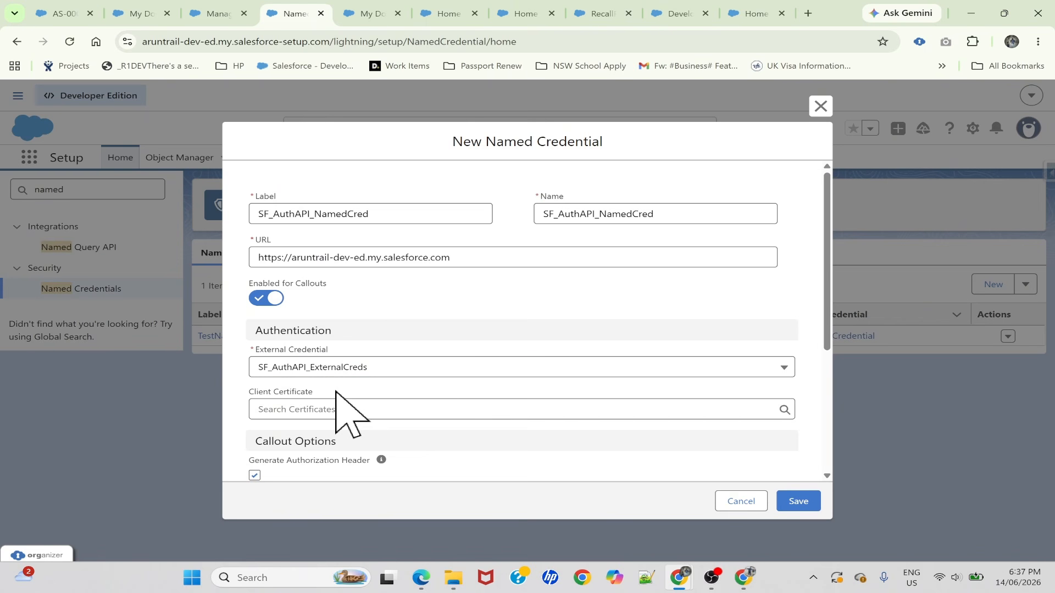
scroll(336, 391, down, 3)
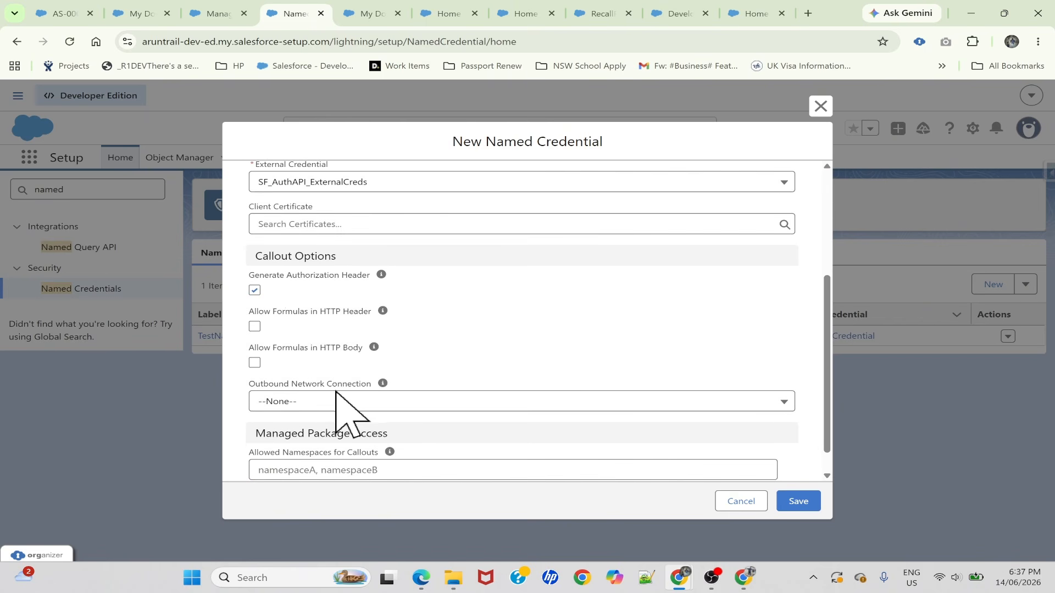
scroll(329, 301, down, 1)
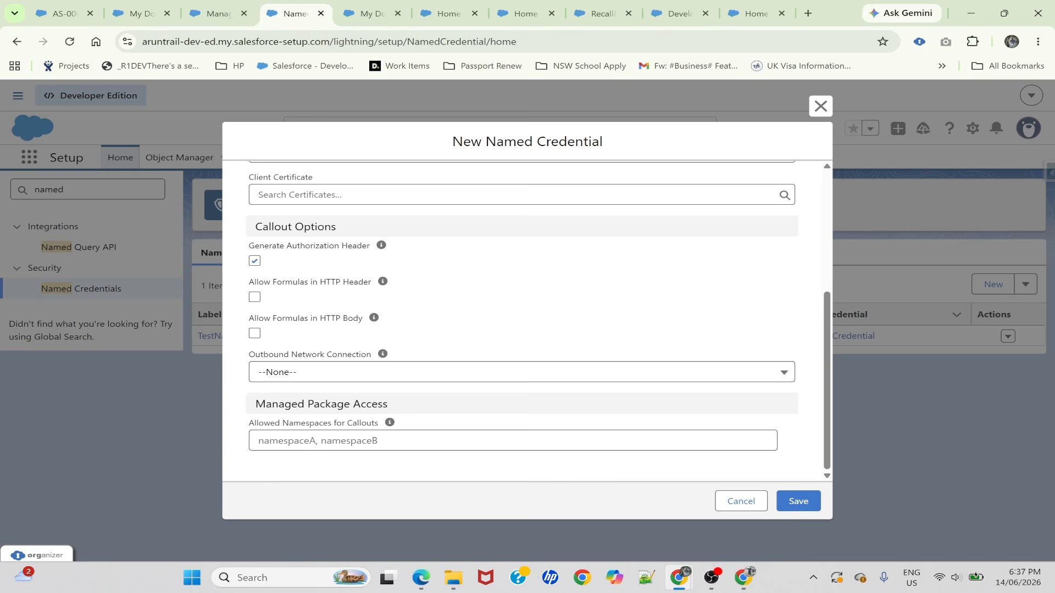
click(381, 442)
click(369, 472)
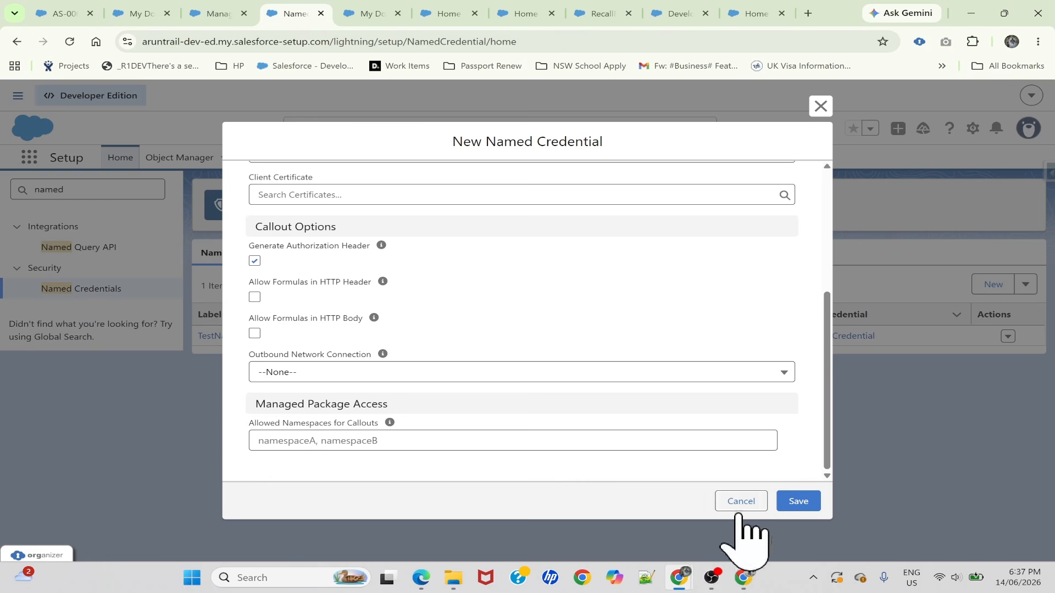
click(799, 501)
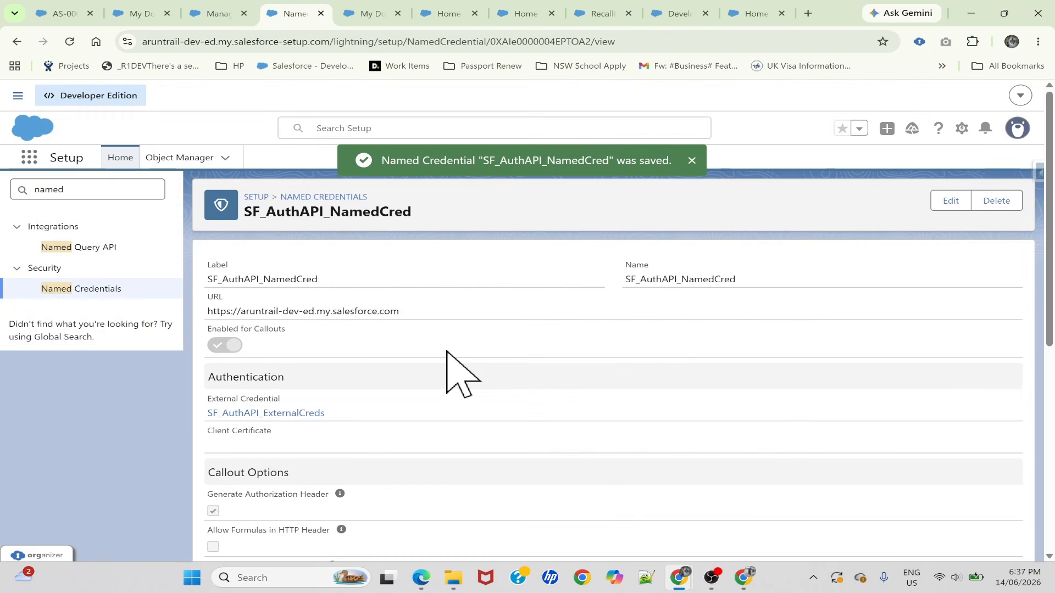
Review the saved named credential, then open its linked external credential SF_AuthAPI_ExternalCreds and go to the Principals section
scroll(446, 352, down, 6)
scroll(447, 351, up, 6)
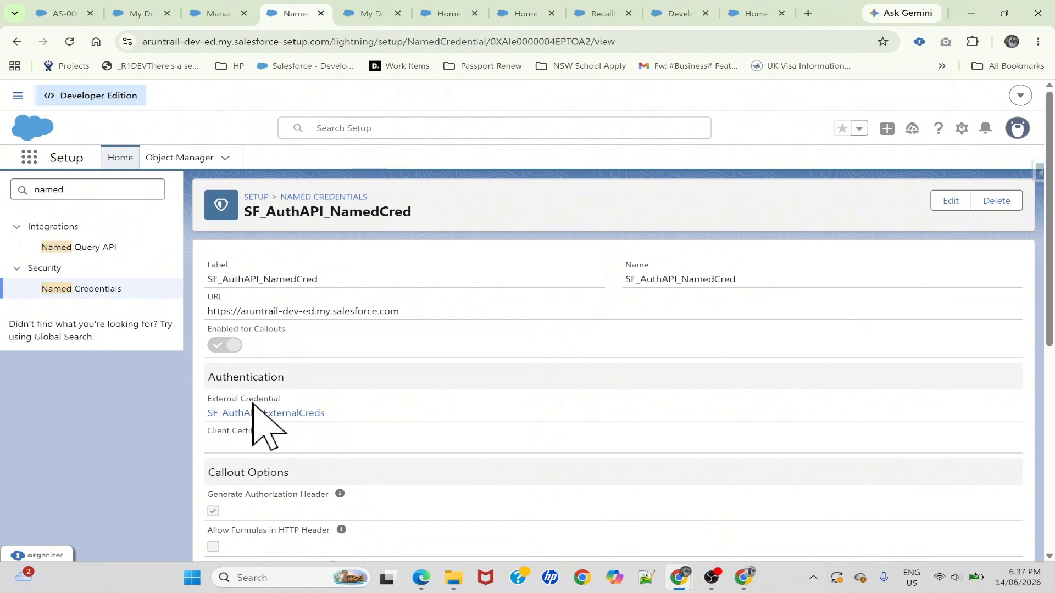
scroll(362, 409, down, 3)
scroll(365, 417, up, 3)
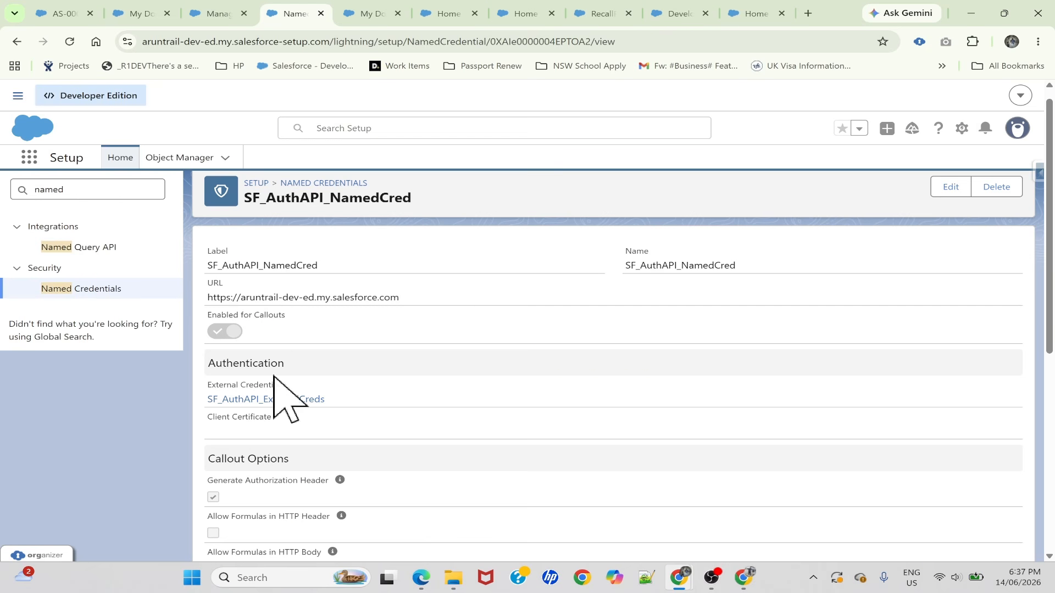
click(254, 401)
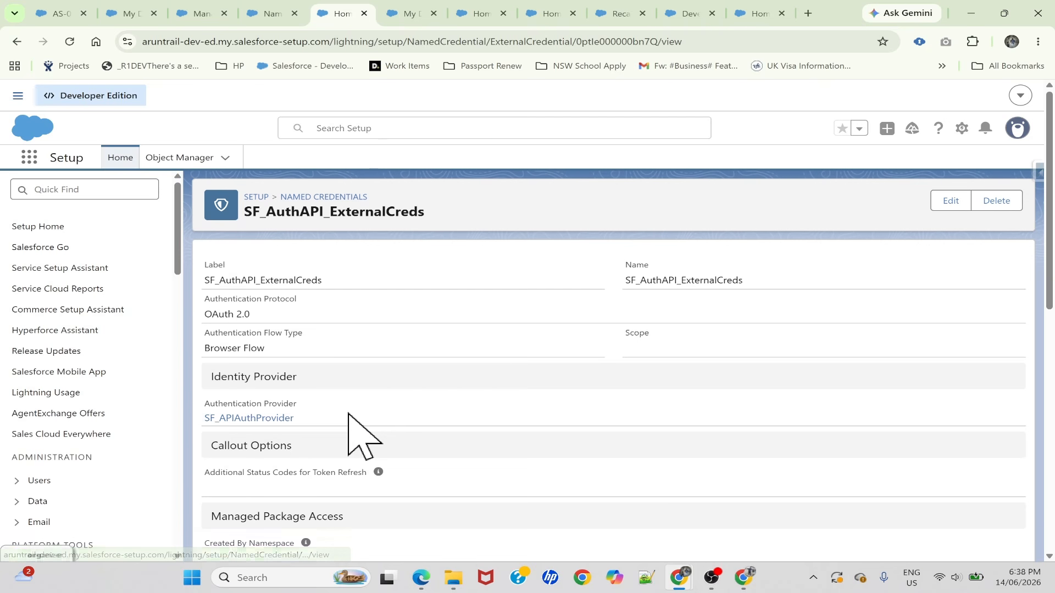
scroll(349, 414, down, 4)
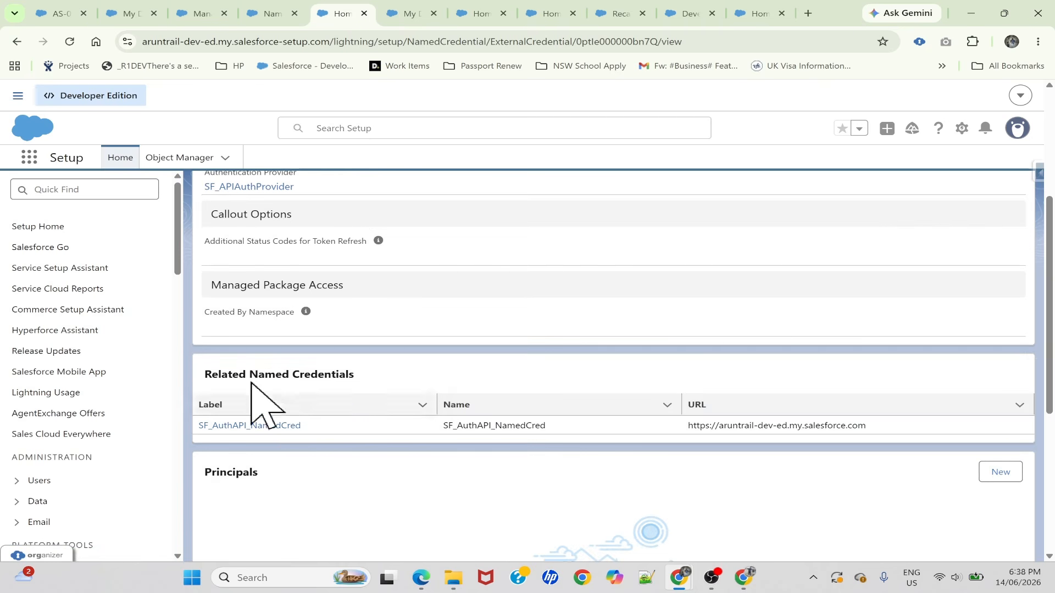
double_click(231, 472)
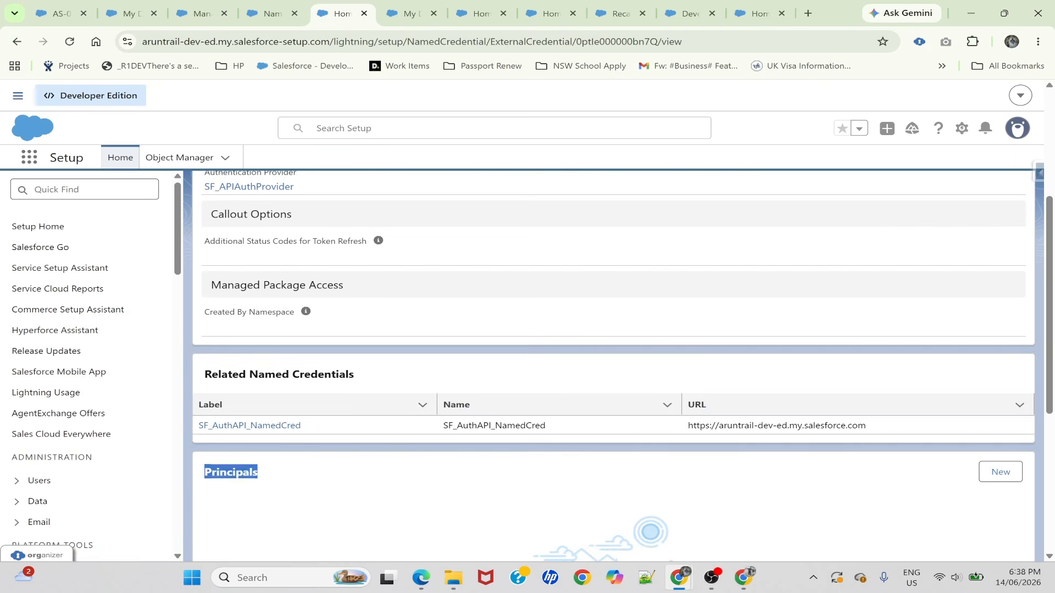
scroll(274, 465, down, 2)
key(alt+Tab)
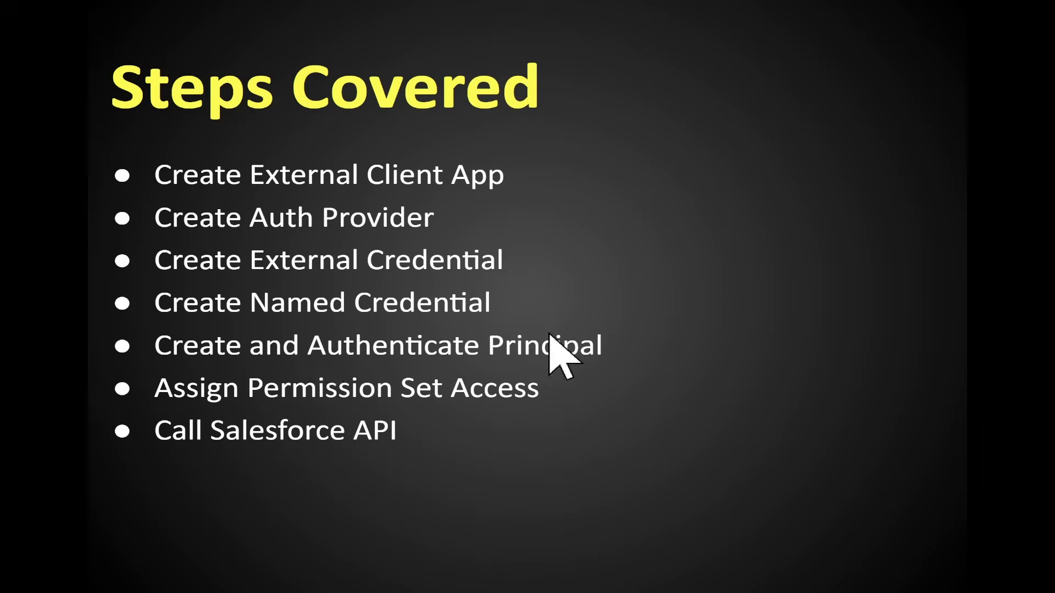
key(alt+Tab)
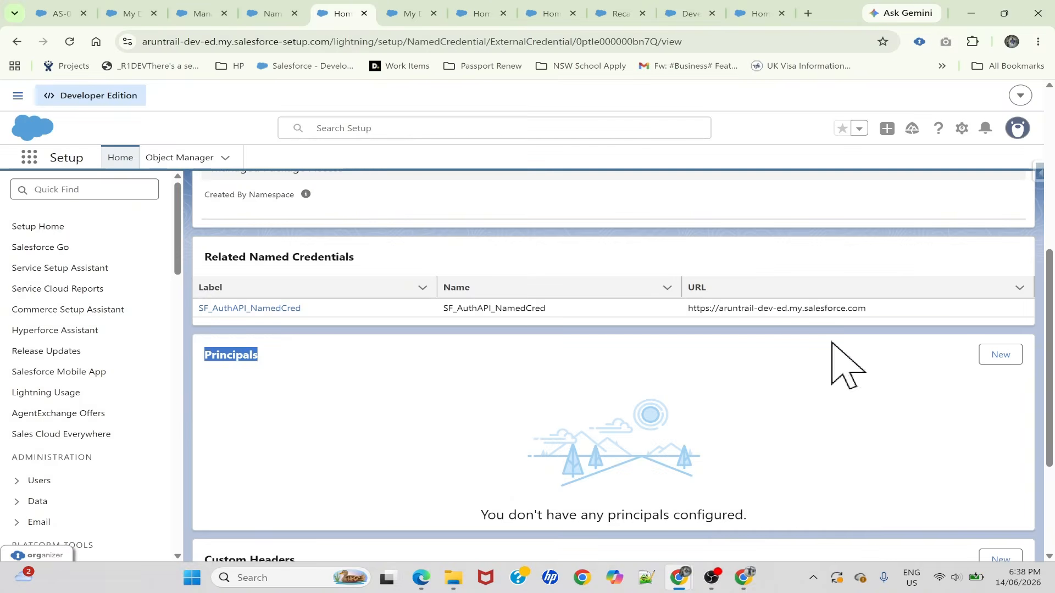
Create a principal named SF_AuthAPI_Principal with sequence number 1, identity type Named Principal and no scope
click(998, 355)
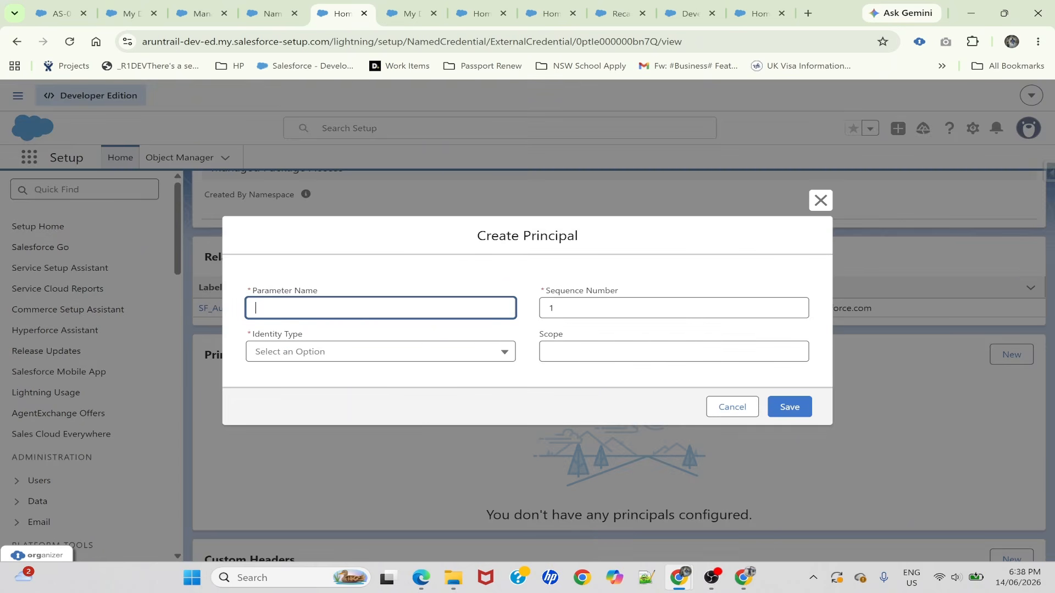
click(594, 308)
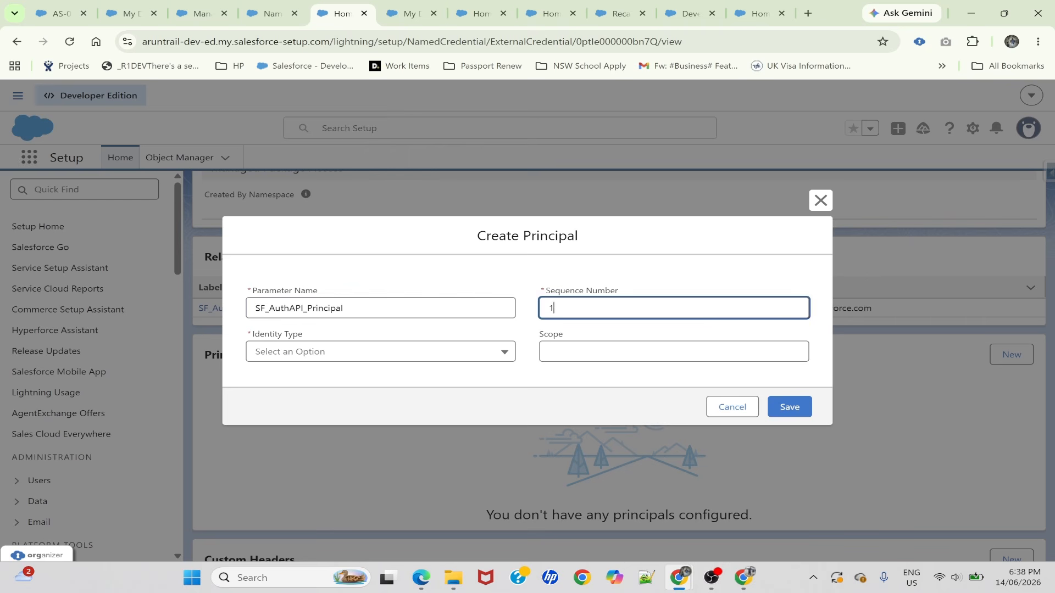
click(349, 352)
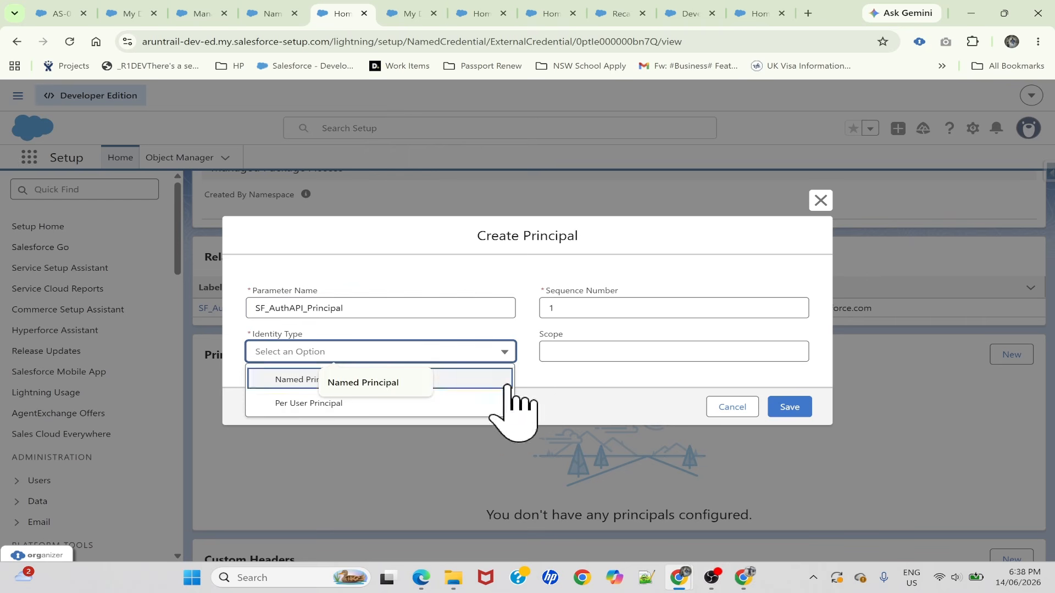
click(537, 390)
click(384, 347)
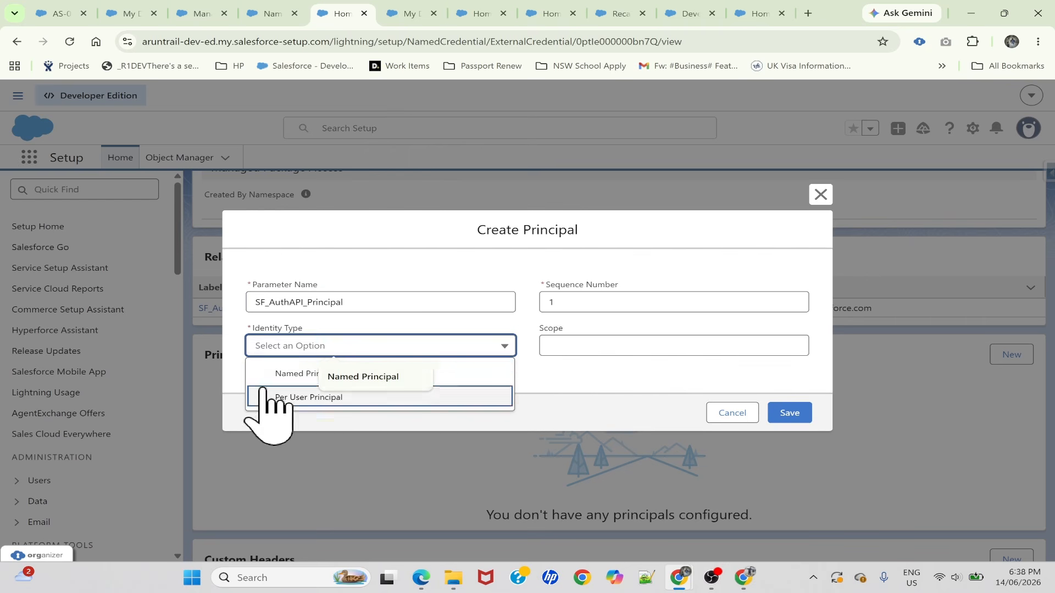
click(275, 379)
click(294, 348)
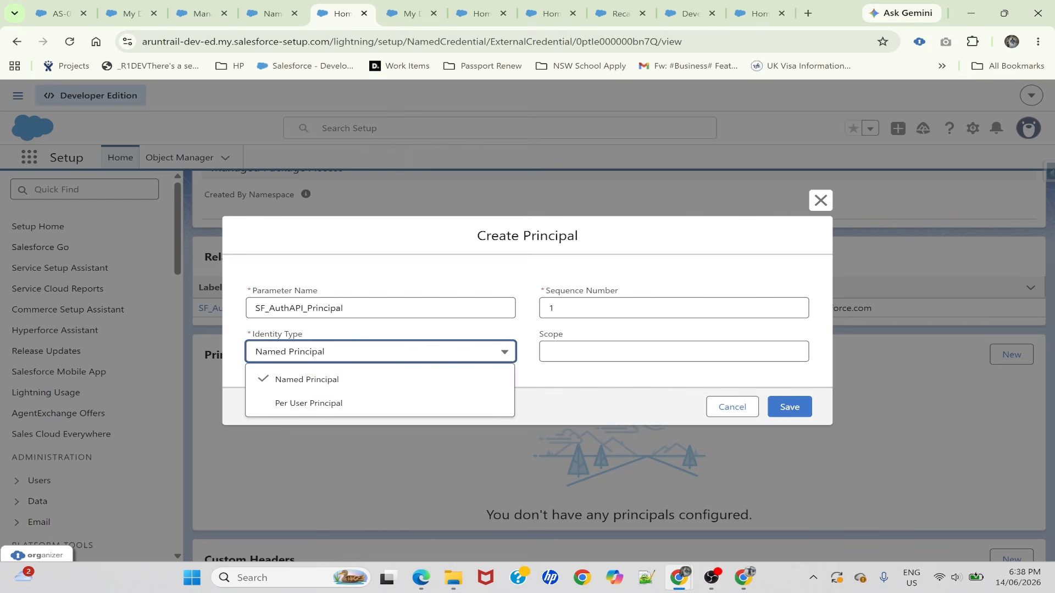
click(549, 352)
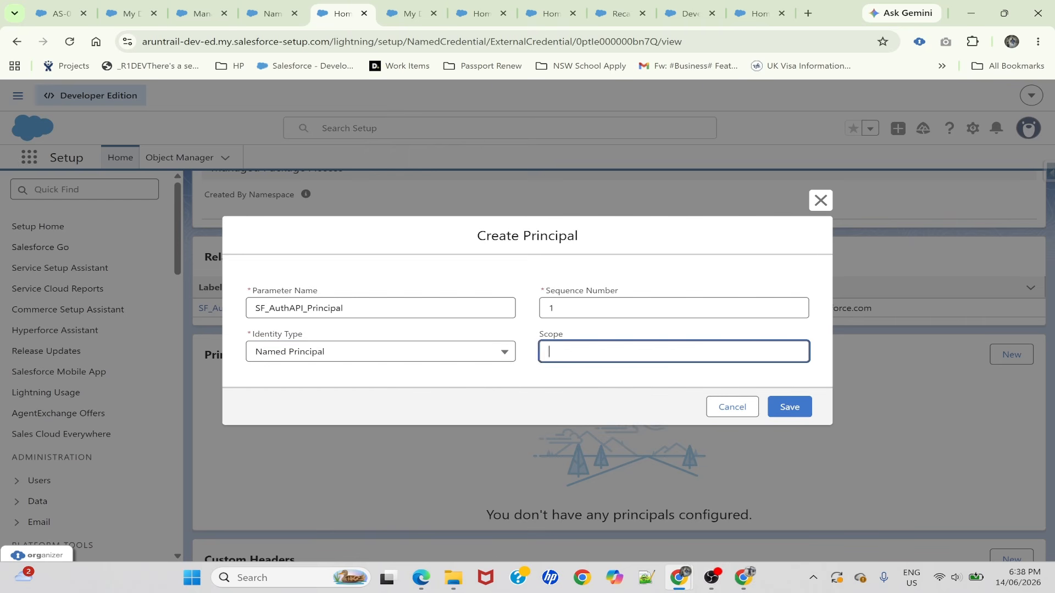
click(791, 410)
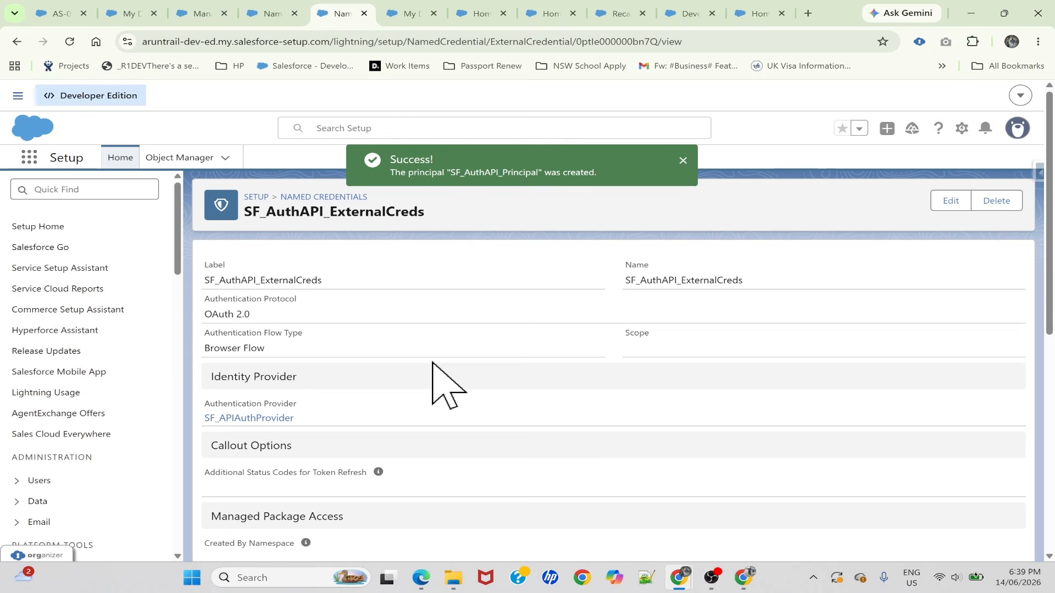
Check the authentication status of SF_AuthAPI_Principal and open its available actions to authenticate it
scroll(432, 364, down, 6)
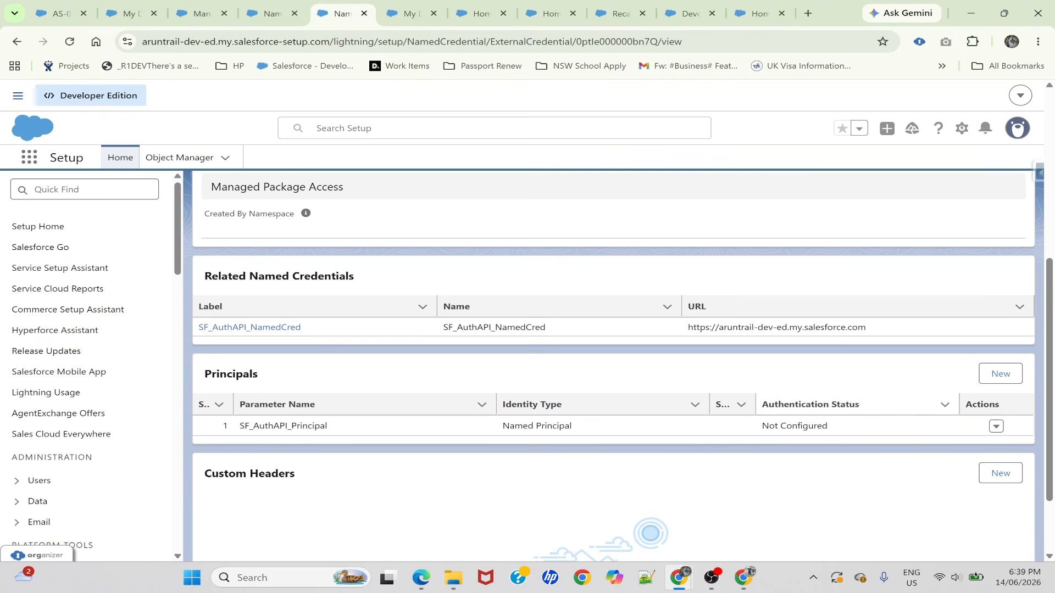
drag(762, 426, 829, 427)
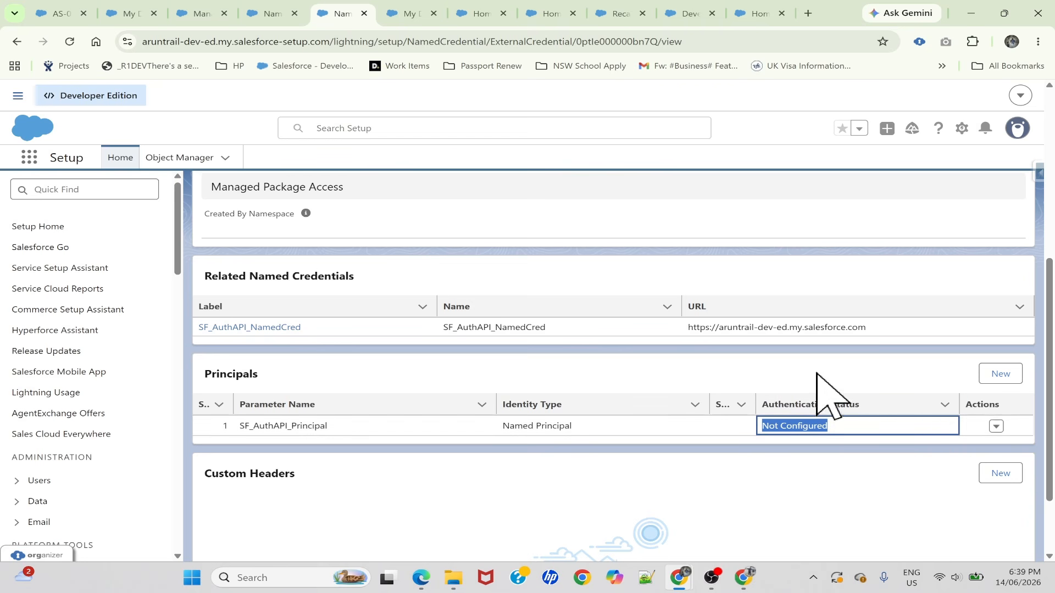
click(996, 428)
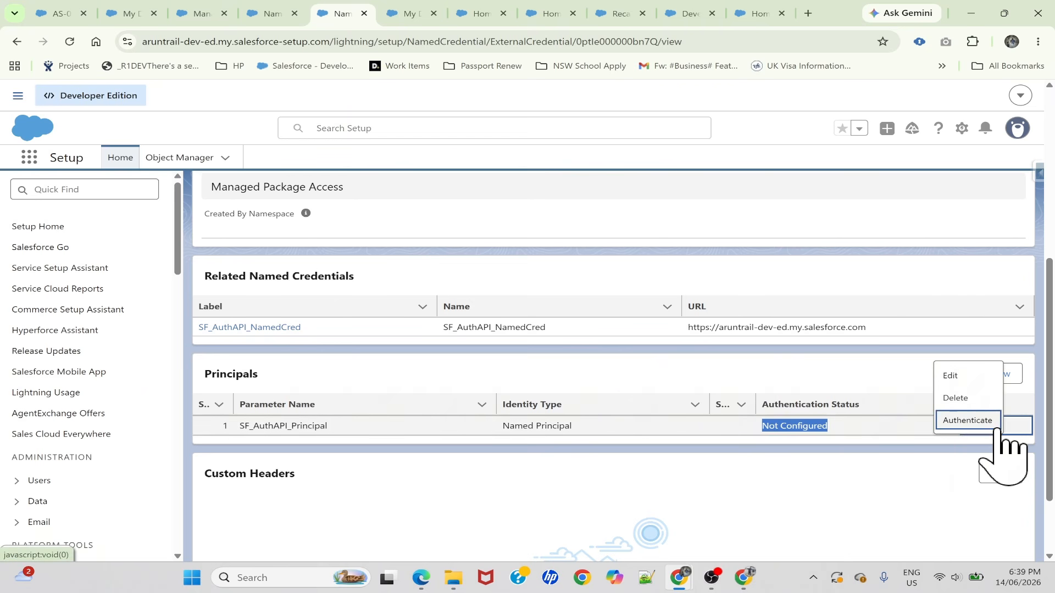